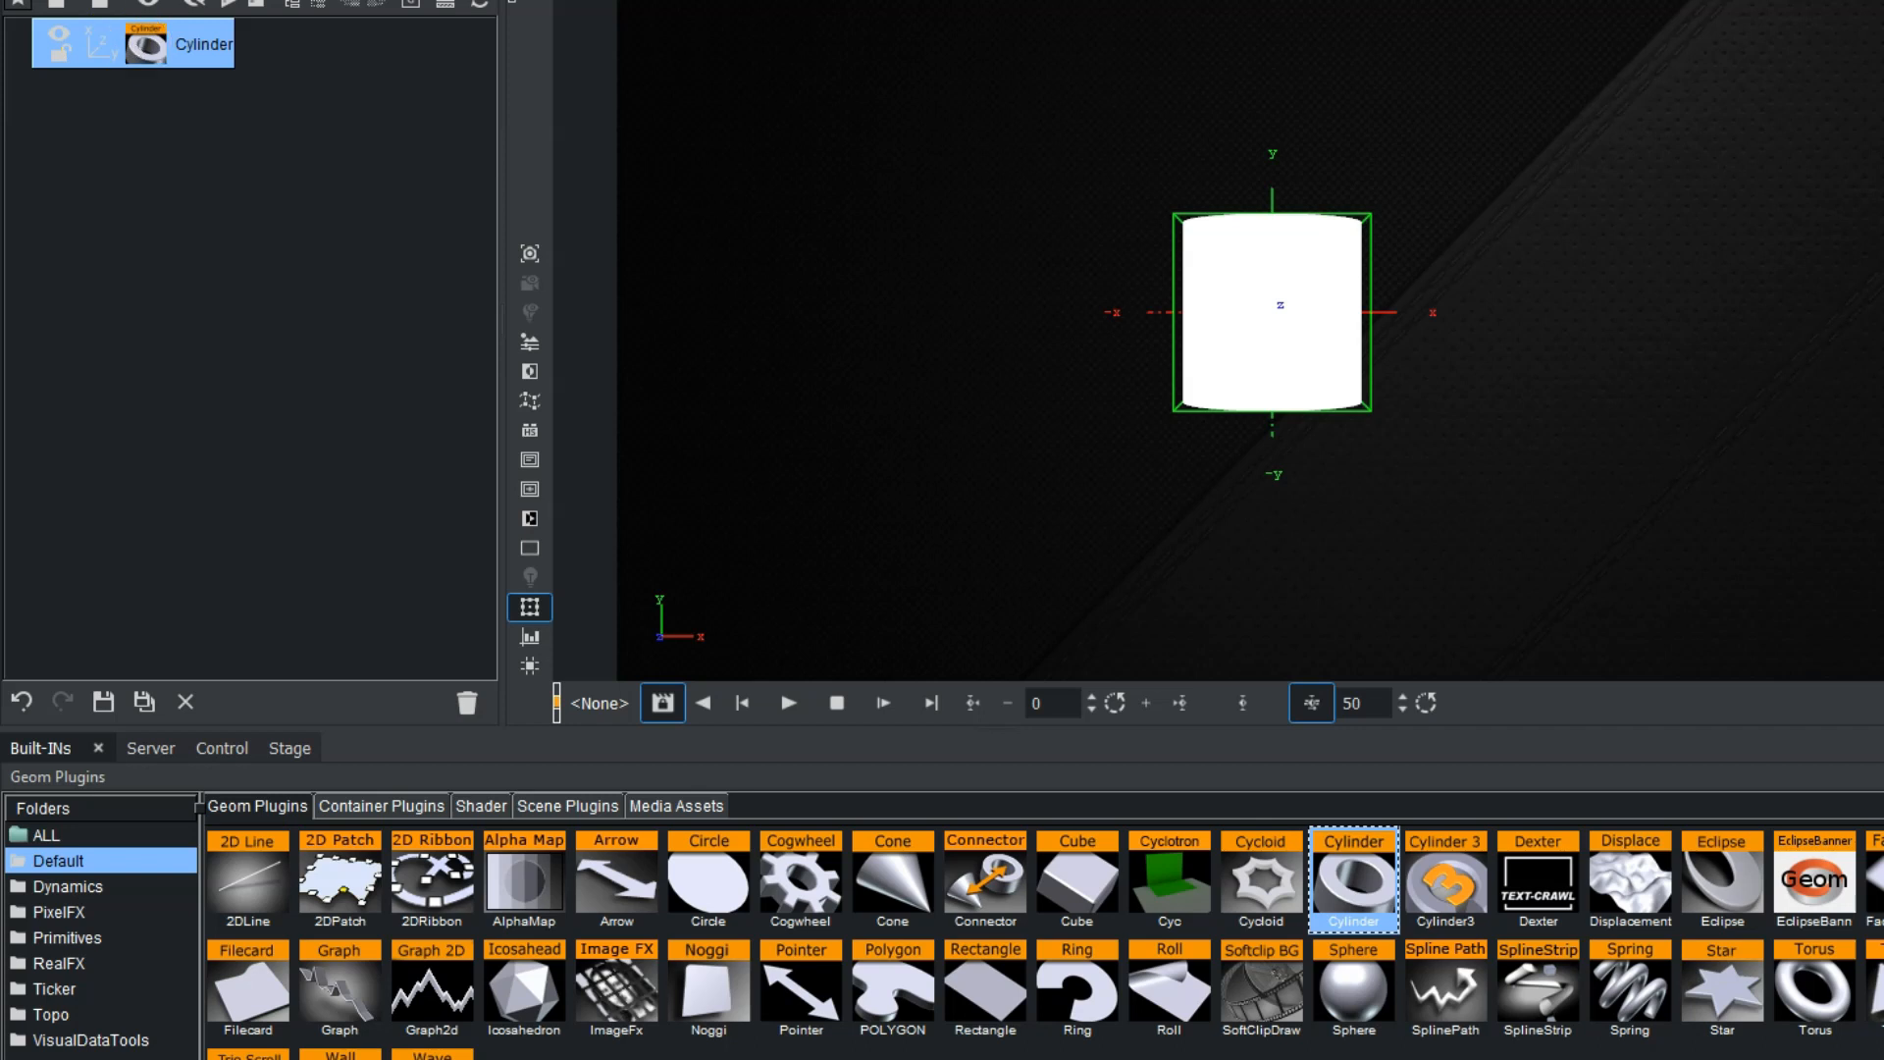
Shape the cylinder into a thin disc with diameter 117.1 and rotate it about X so its round face points at the camera.
left_click_drag(1831, 296, 1778, 341)
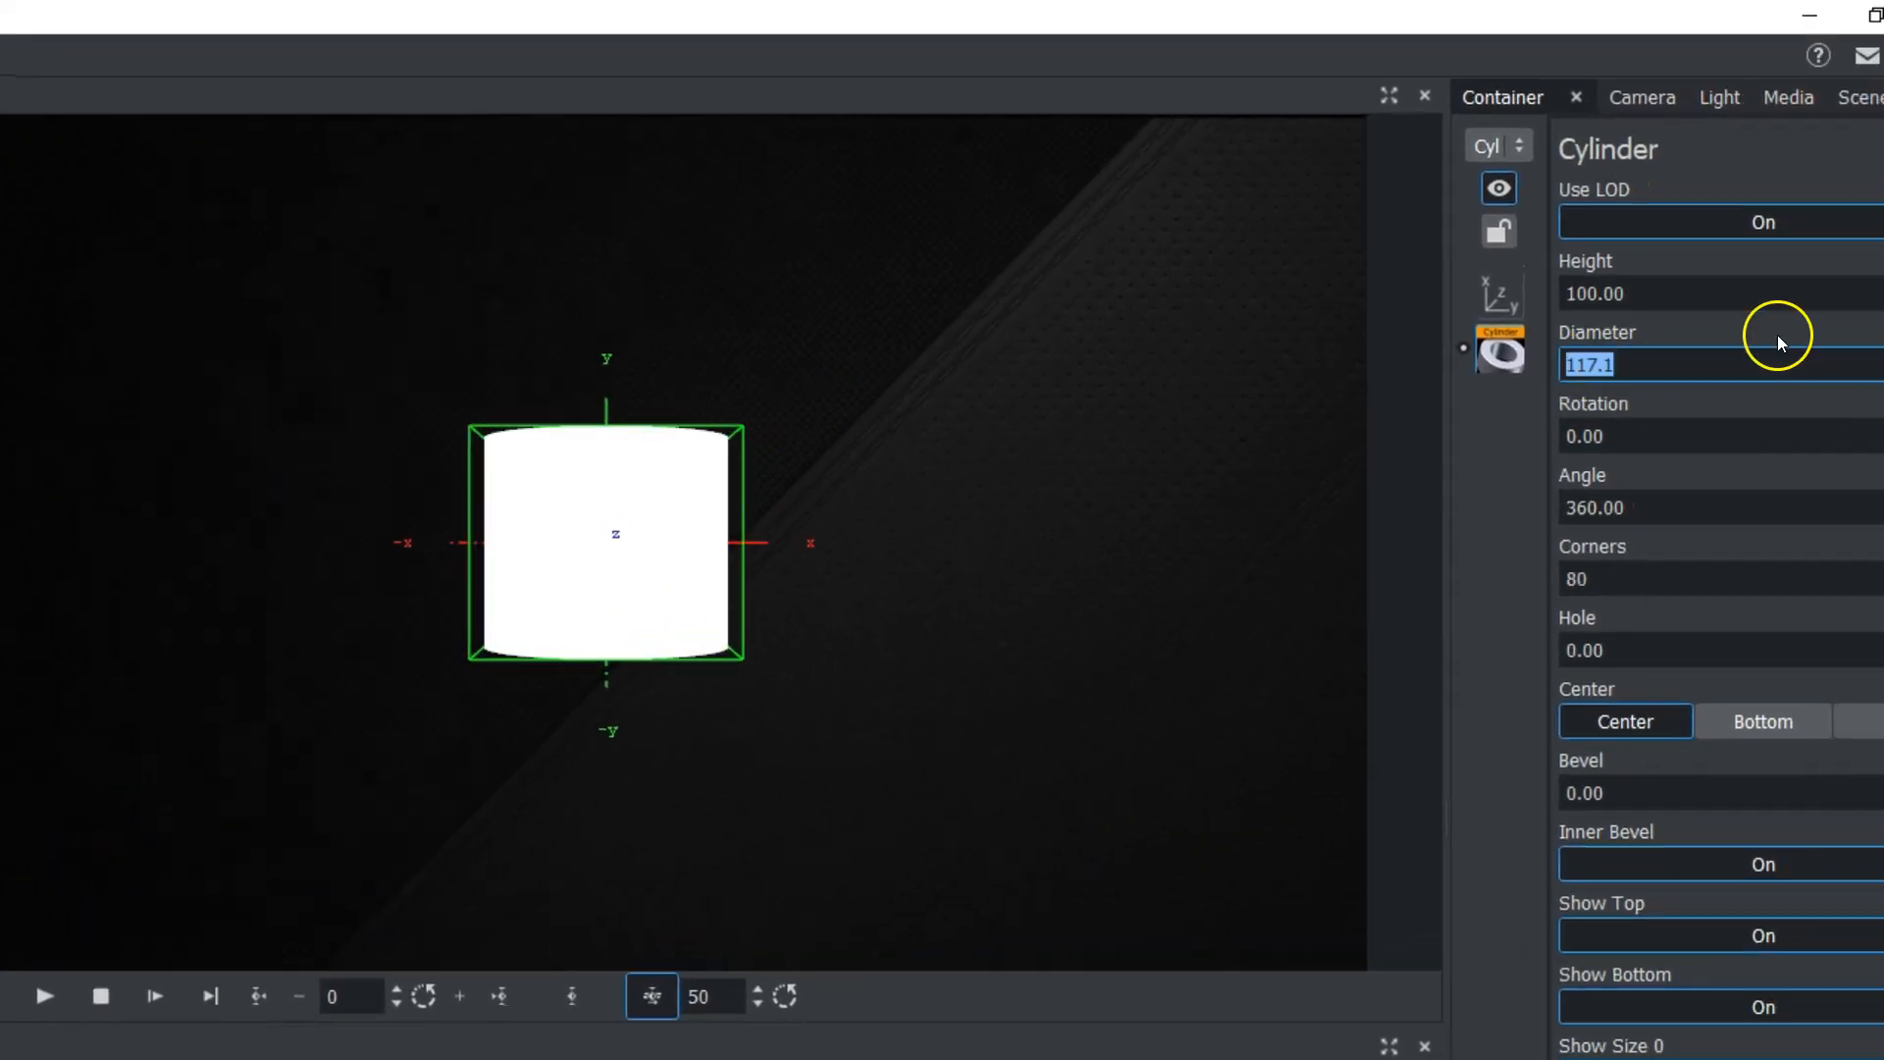
left_click_drag(1695, 291, 450, 324)
left_click(1500, 294)
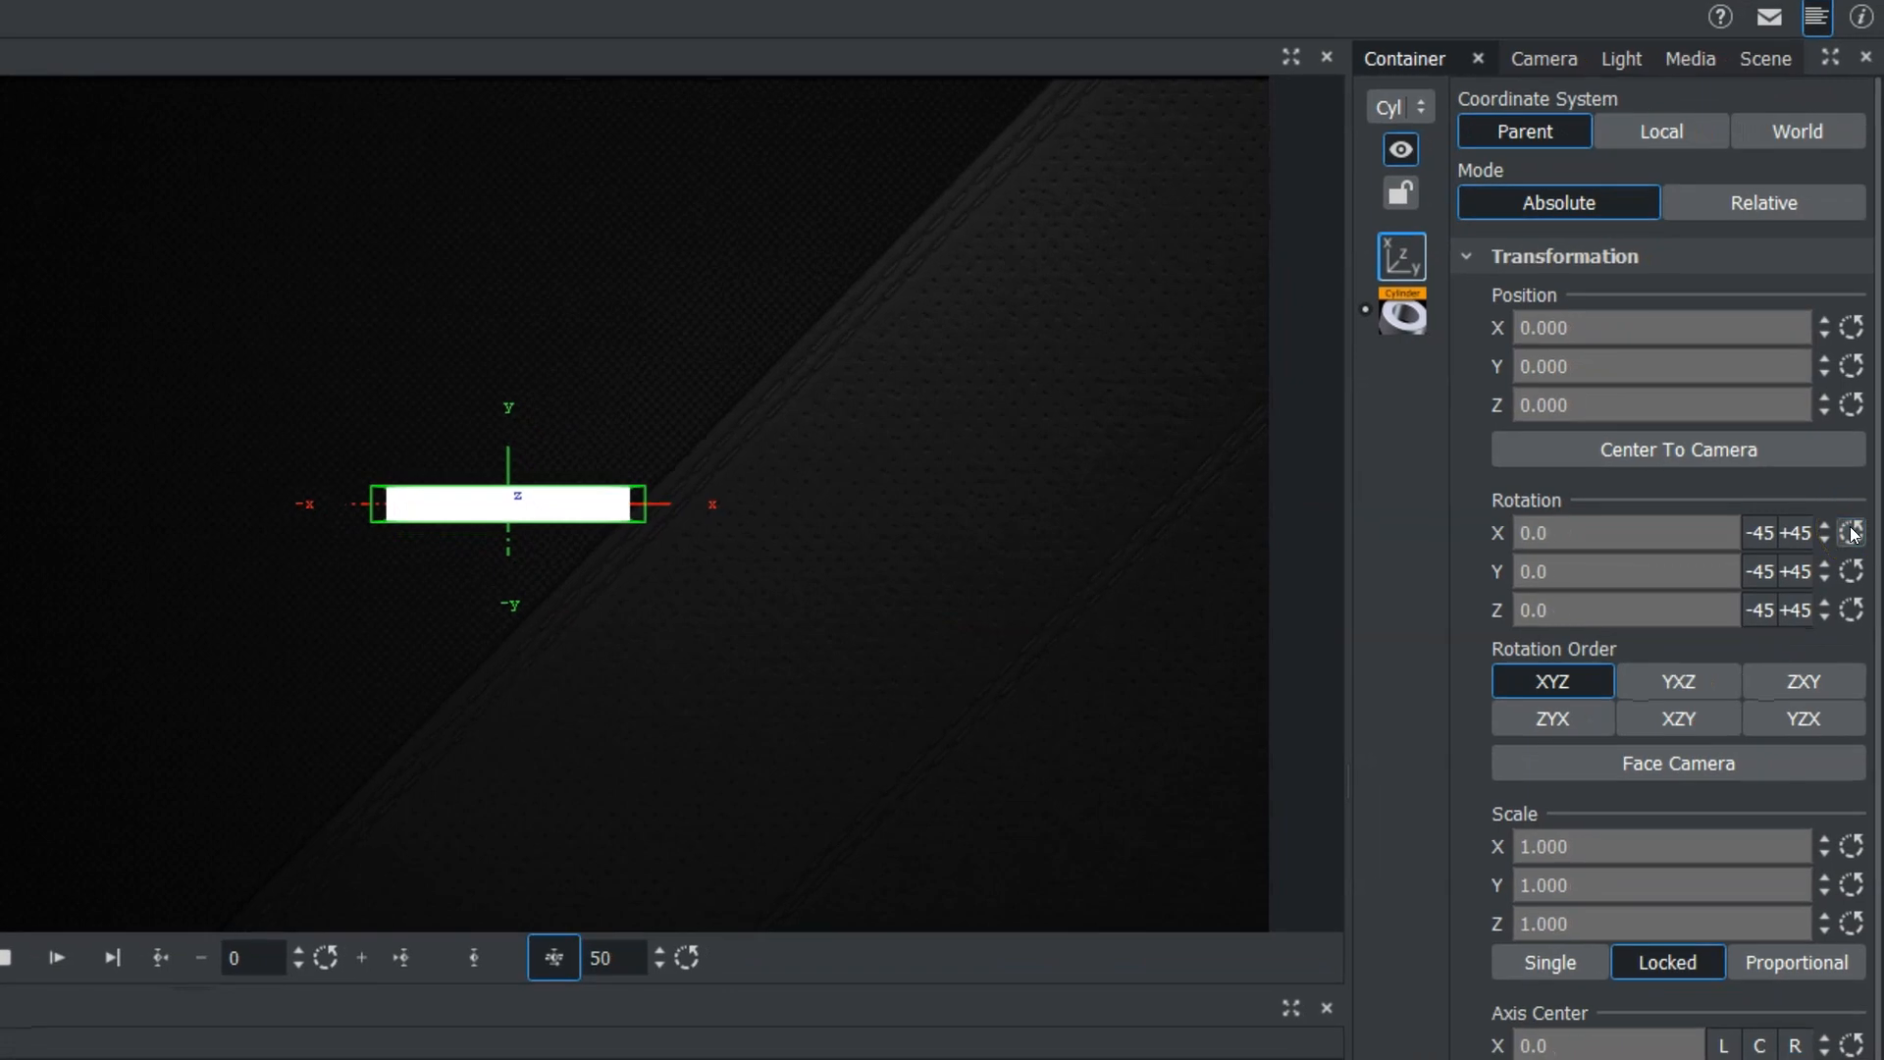
mouse_move(1560, 539)
left_mouse_down()
mouse_move(1641, 528)
mouse_move(1578, 523)
left_mouse_up()
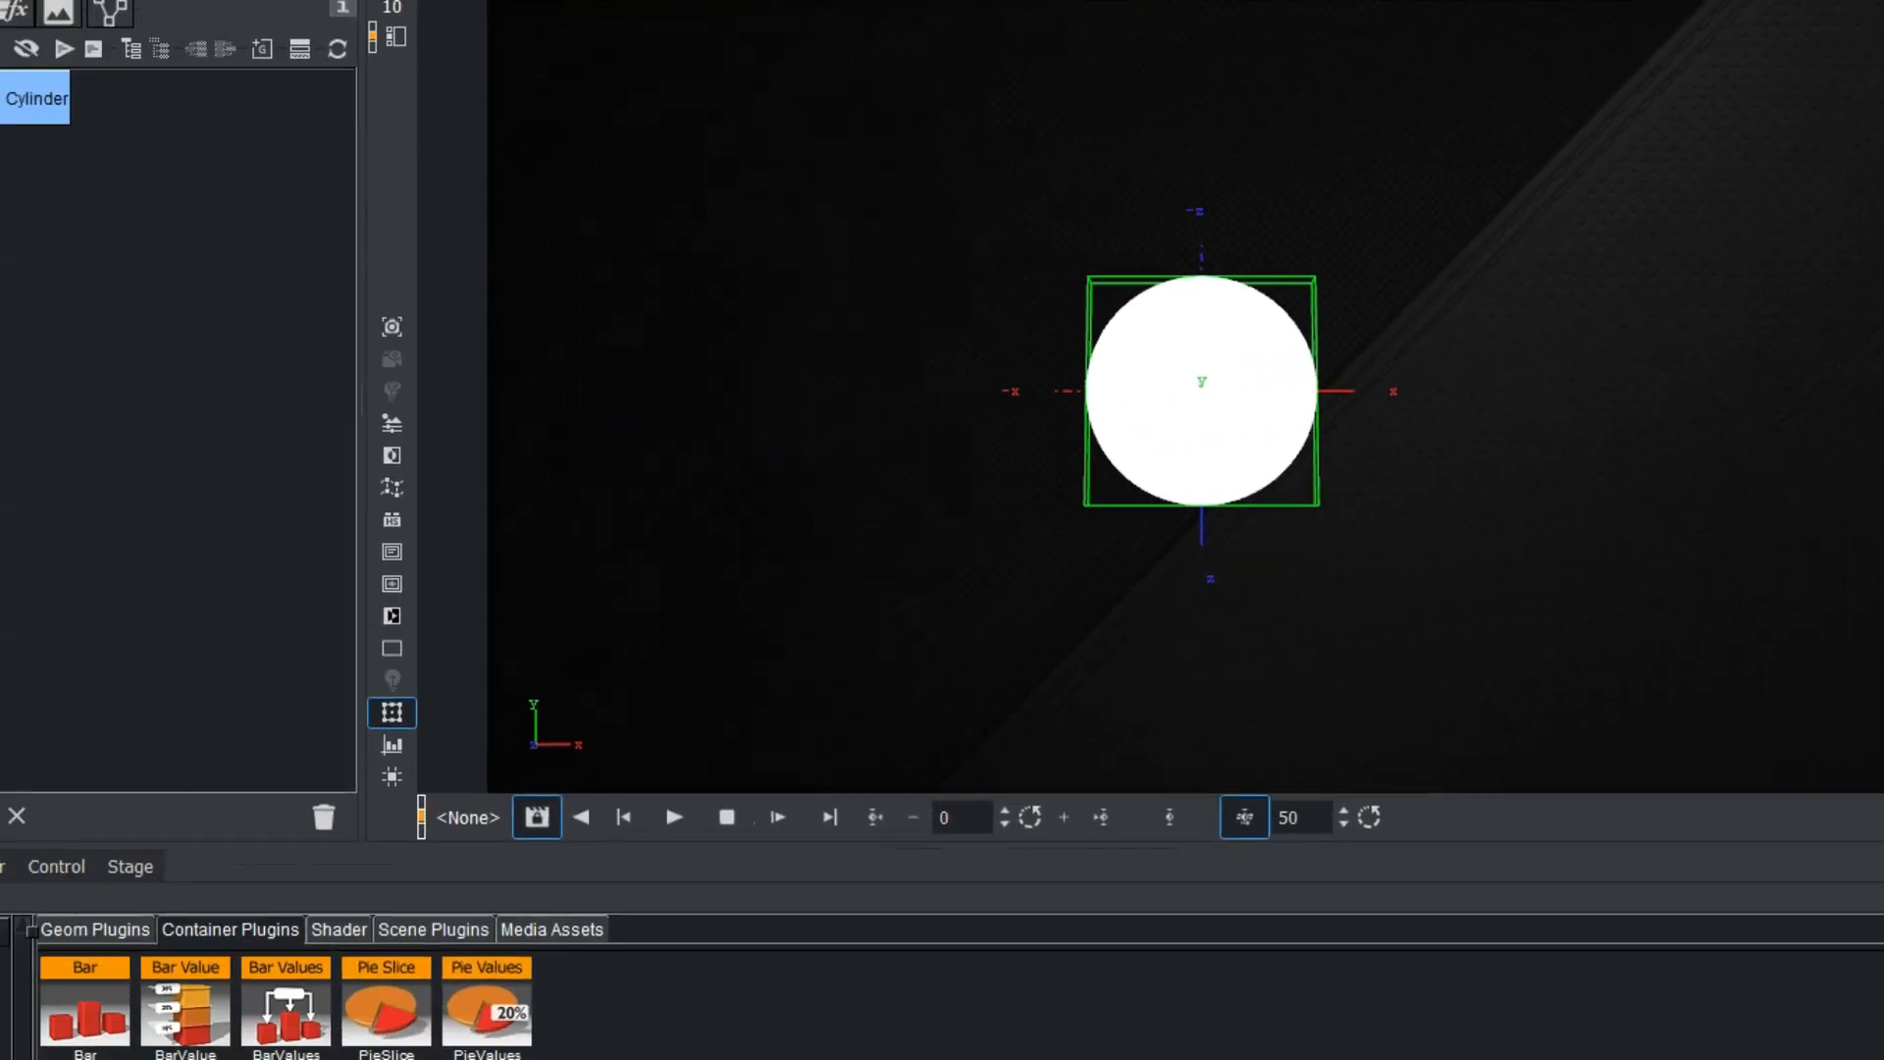
Apply the bright12 material from the server to the cylinder.
left_click(61, 839)
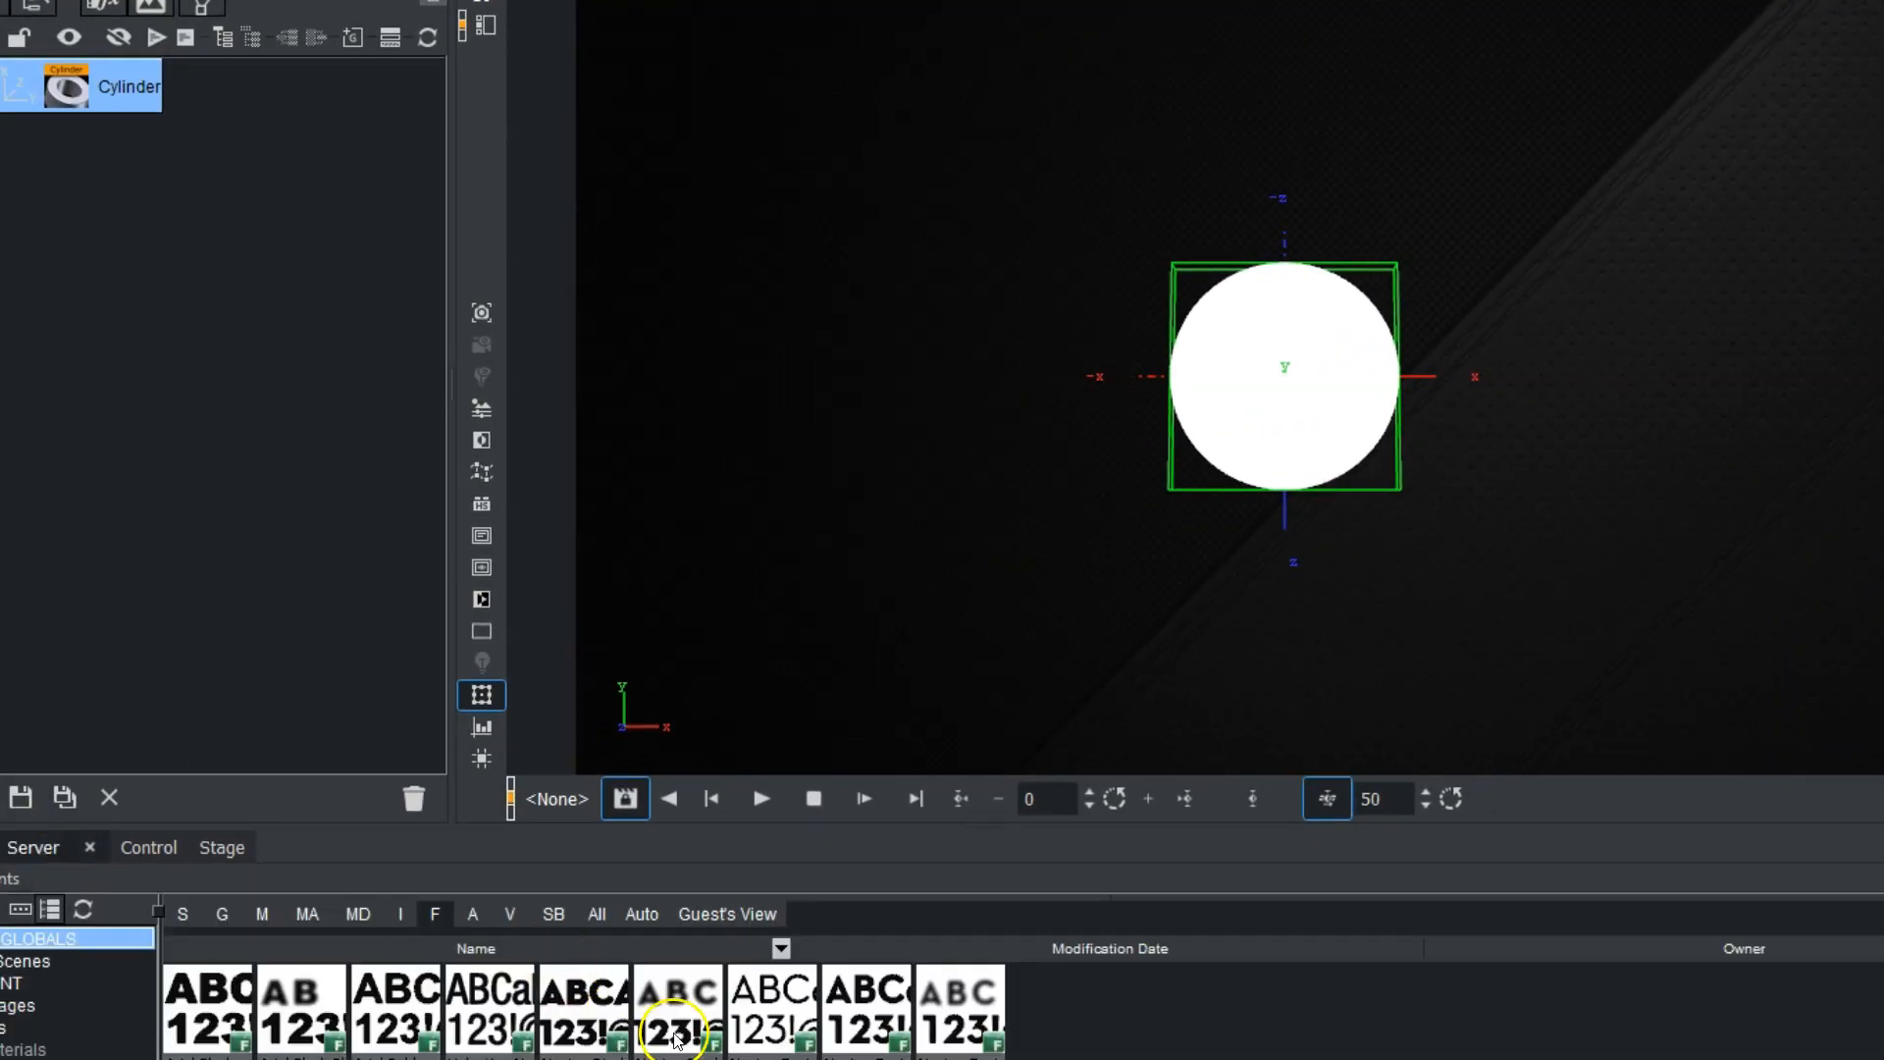
left_click(262, 913)
left_click_drag(603, 1038, 112, 89)
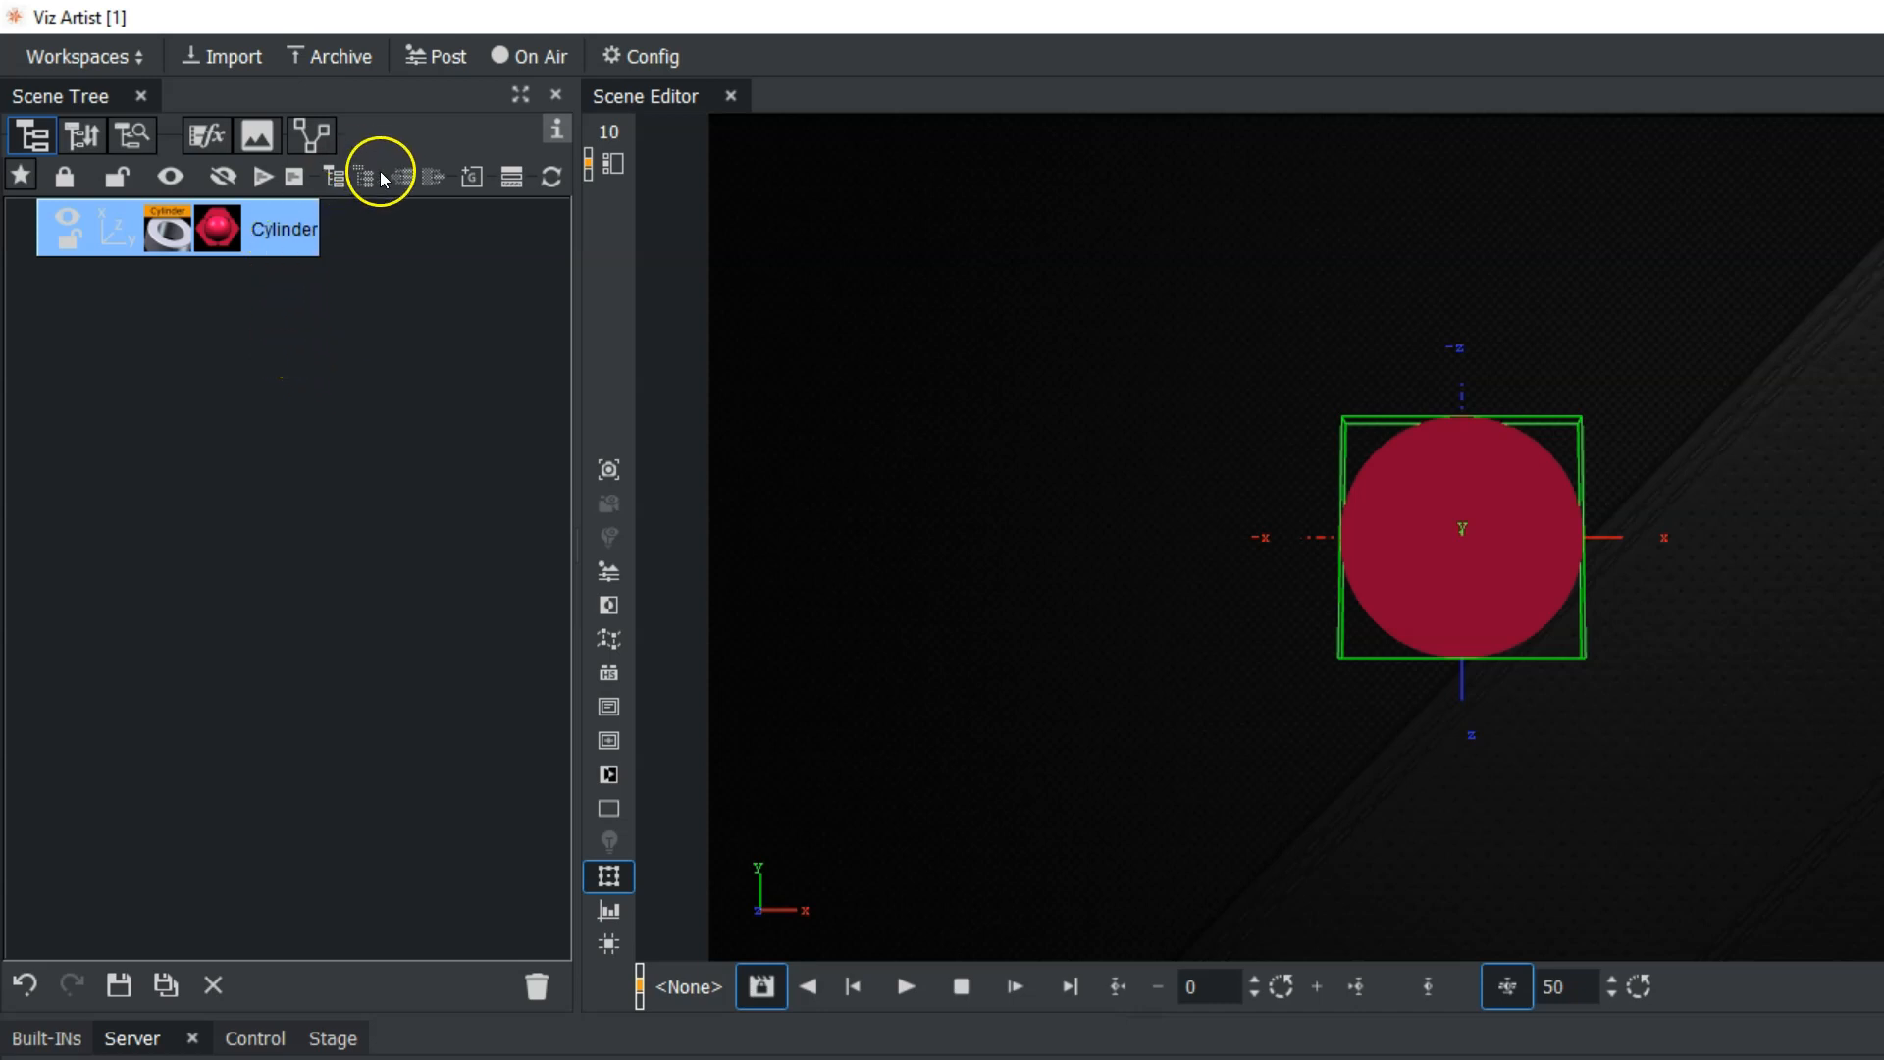
Add a parent container above the cylinder, name it values, and rename the cylinder container pieslice1.
left_click(337, 179)
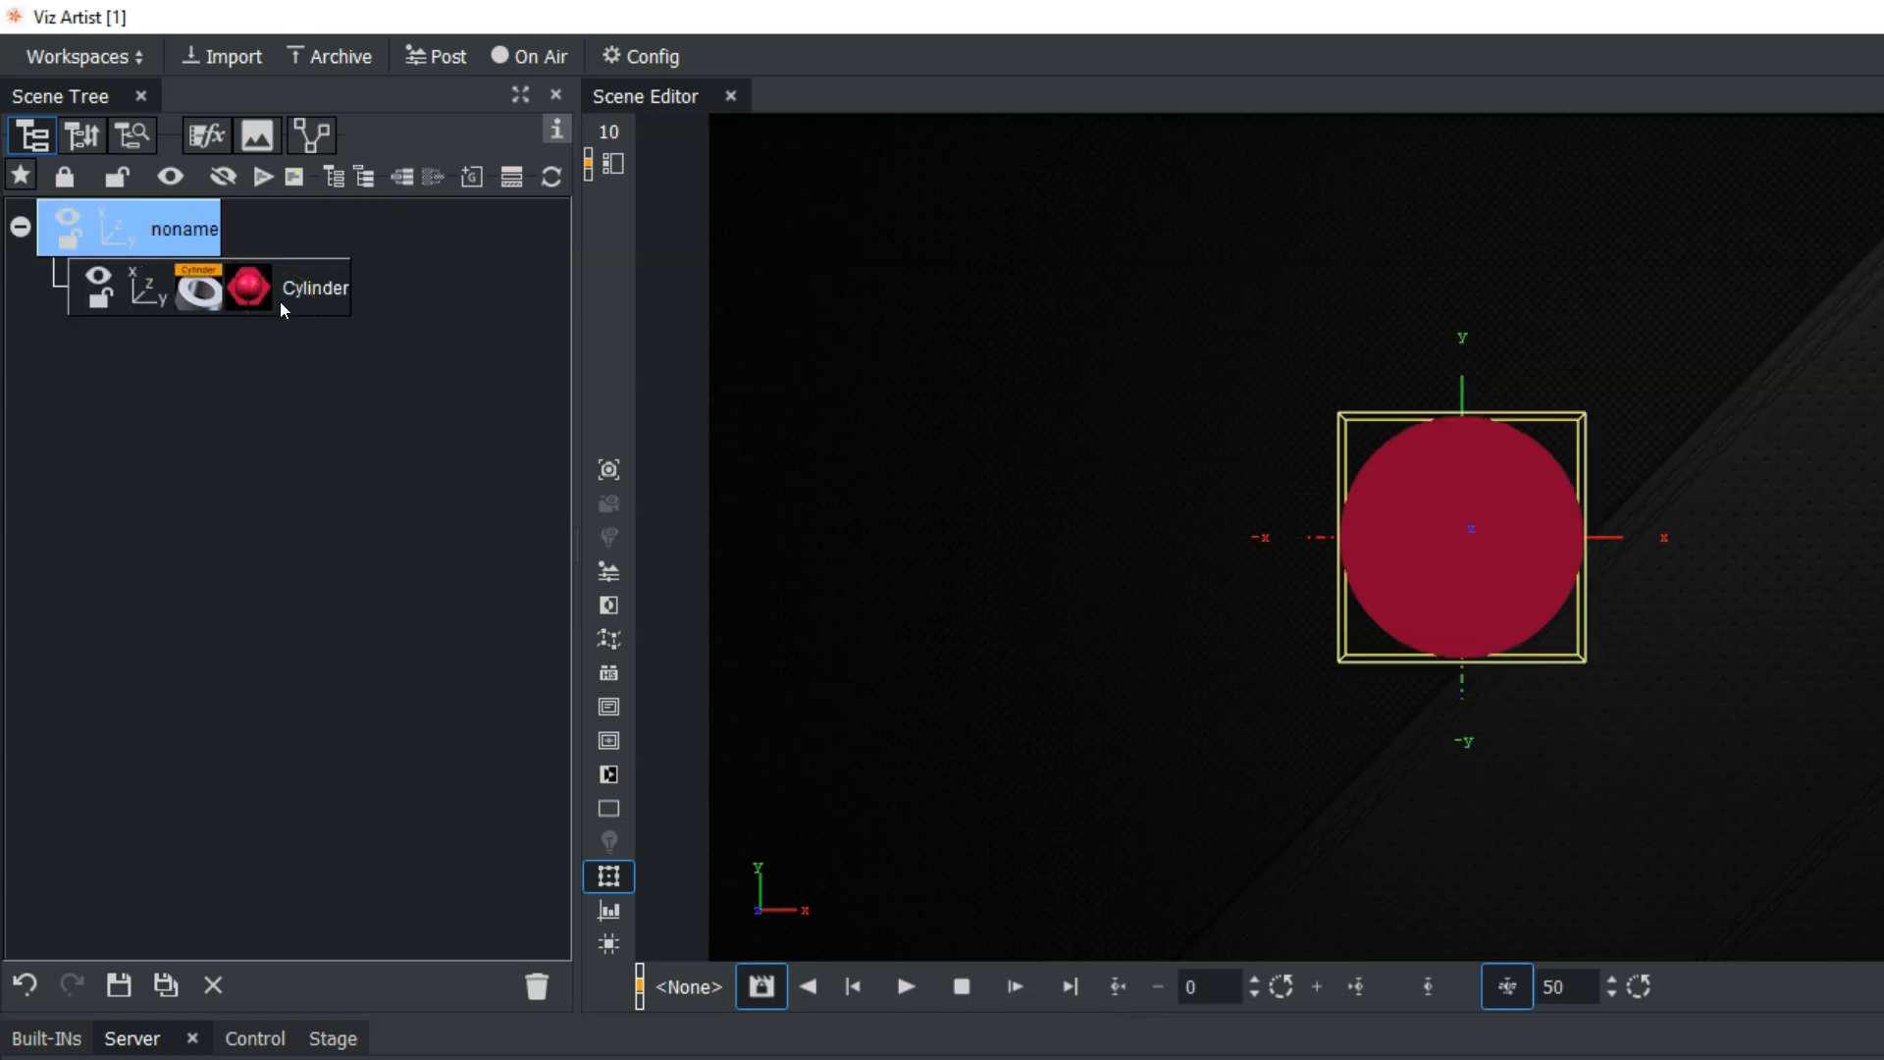
double_click(183, 233)
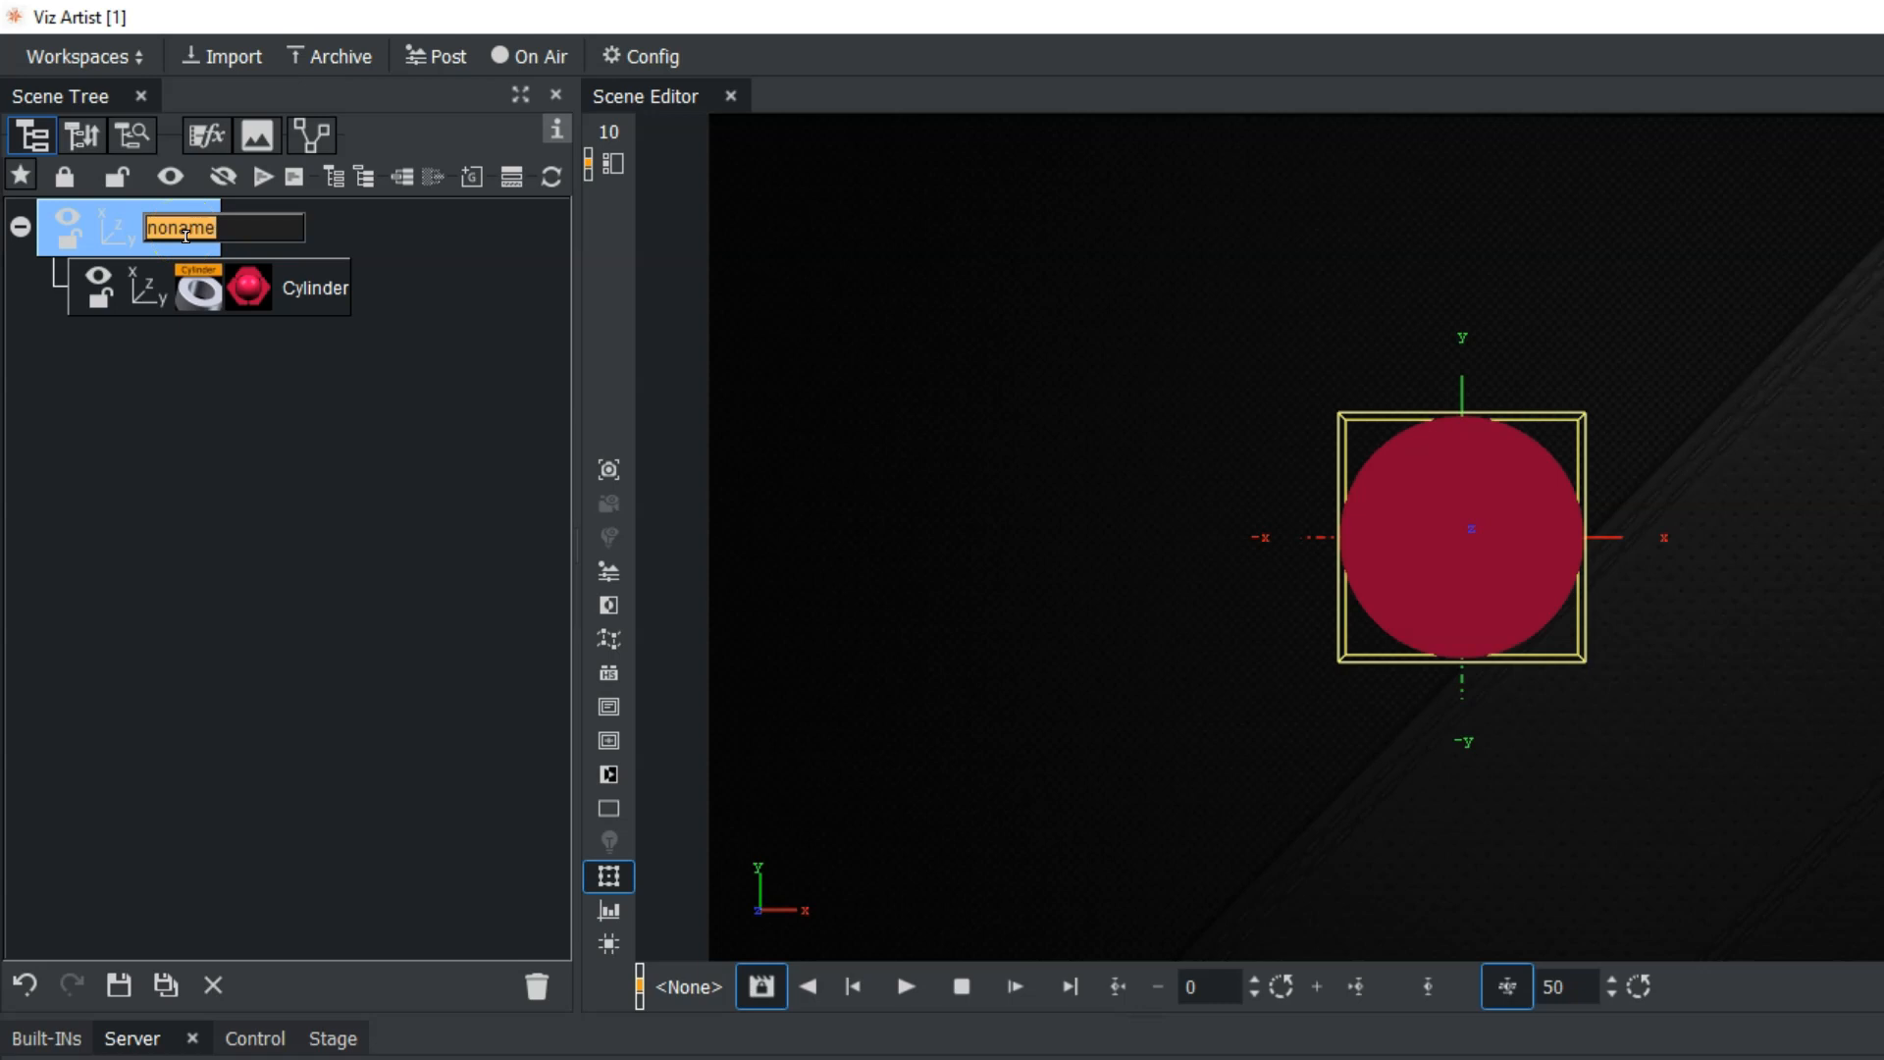
type("values")
key("Tab")
type("pie")
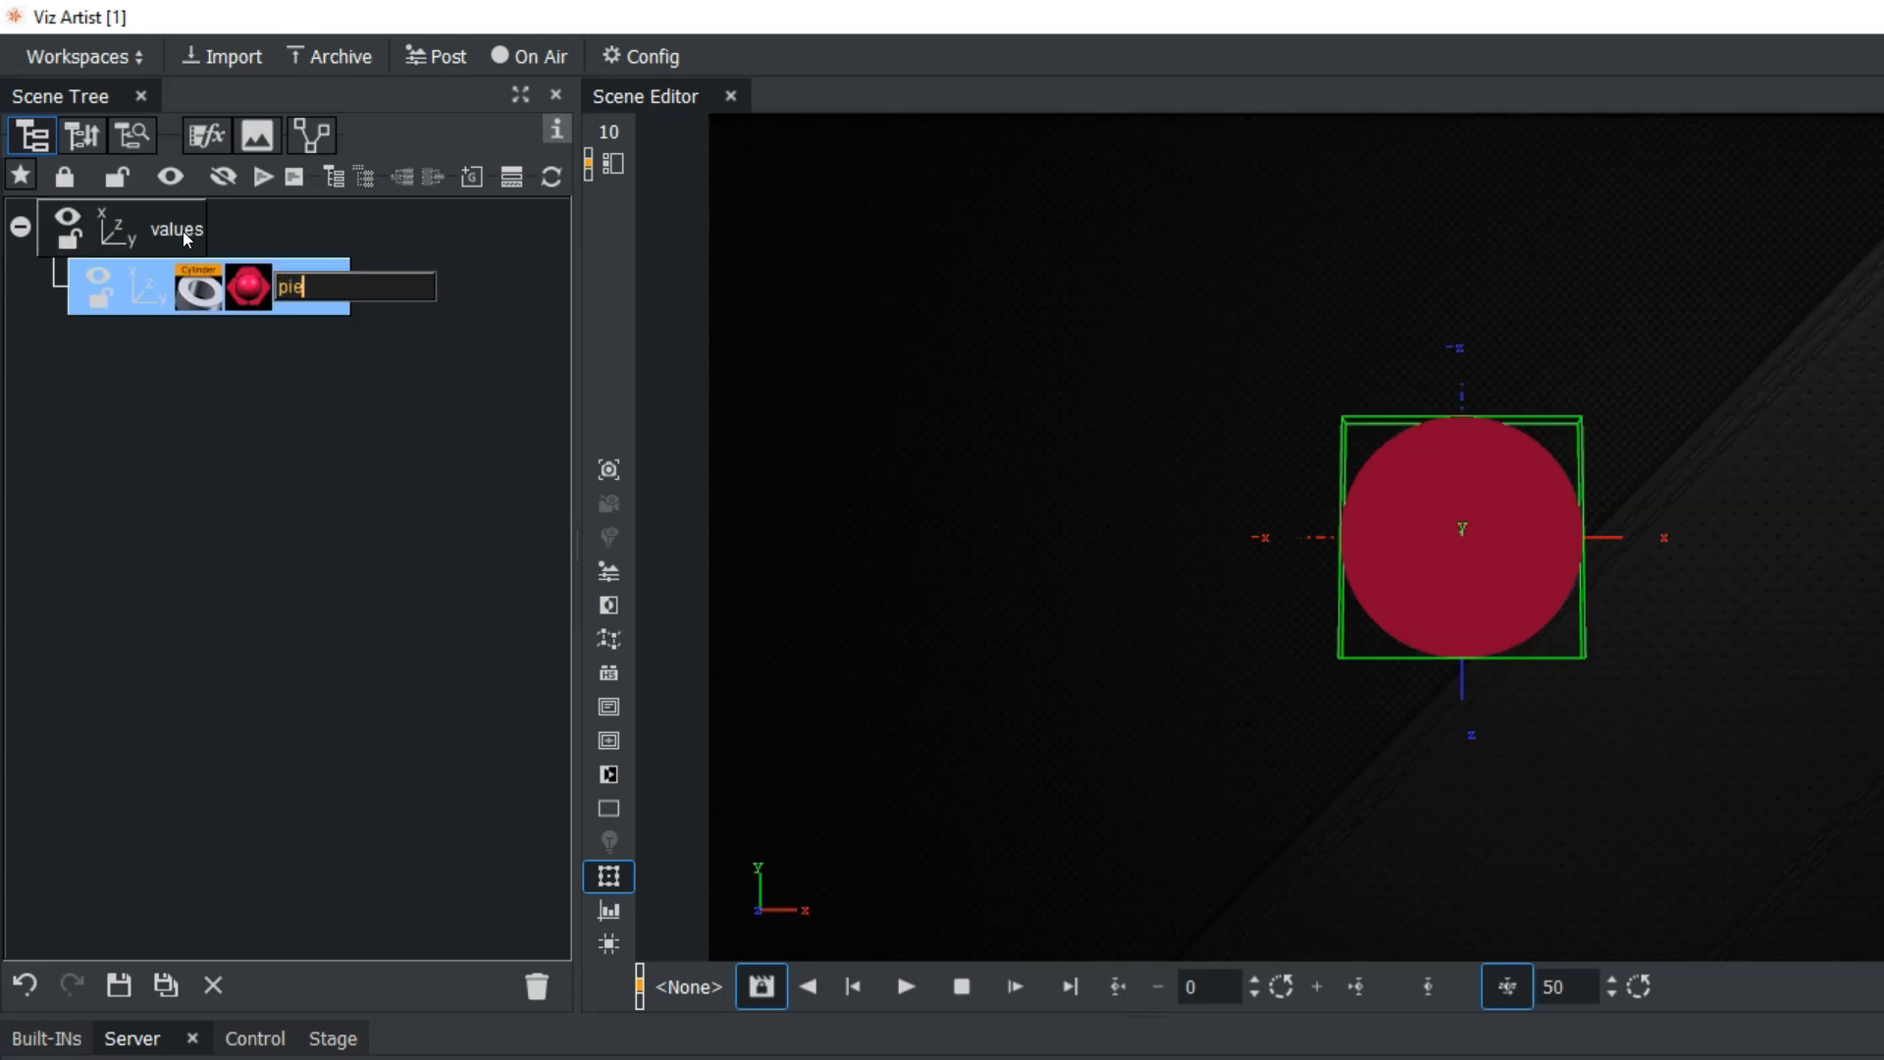
type("slice1")
key("Return")
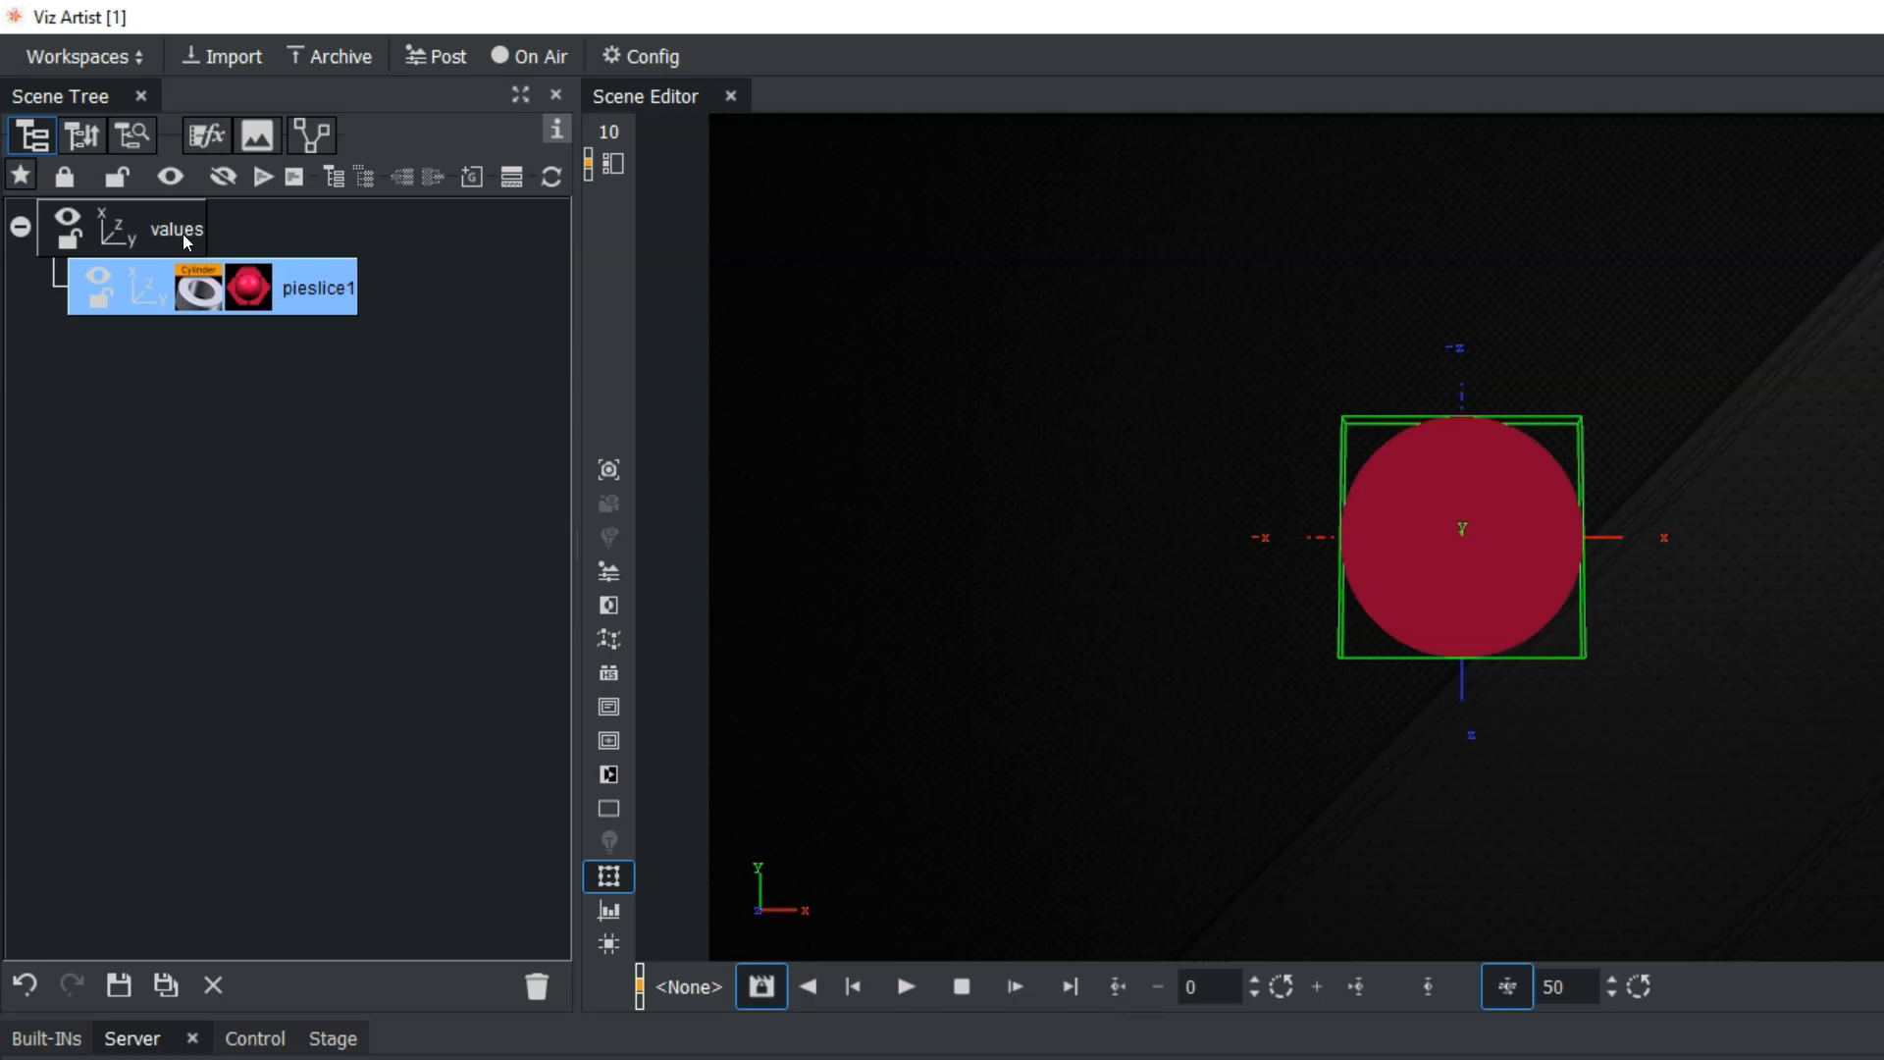
Add the PieSlice plugin to the pieslice1 container and the PieValues plugin to the values container.
left_click(46, 1038)
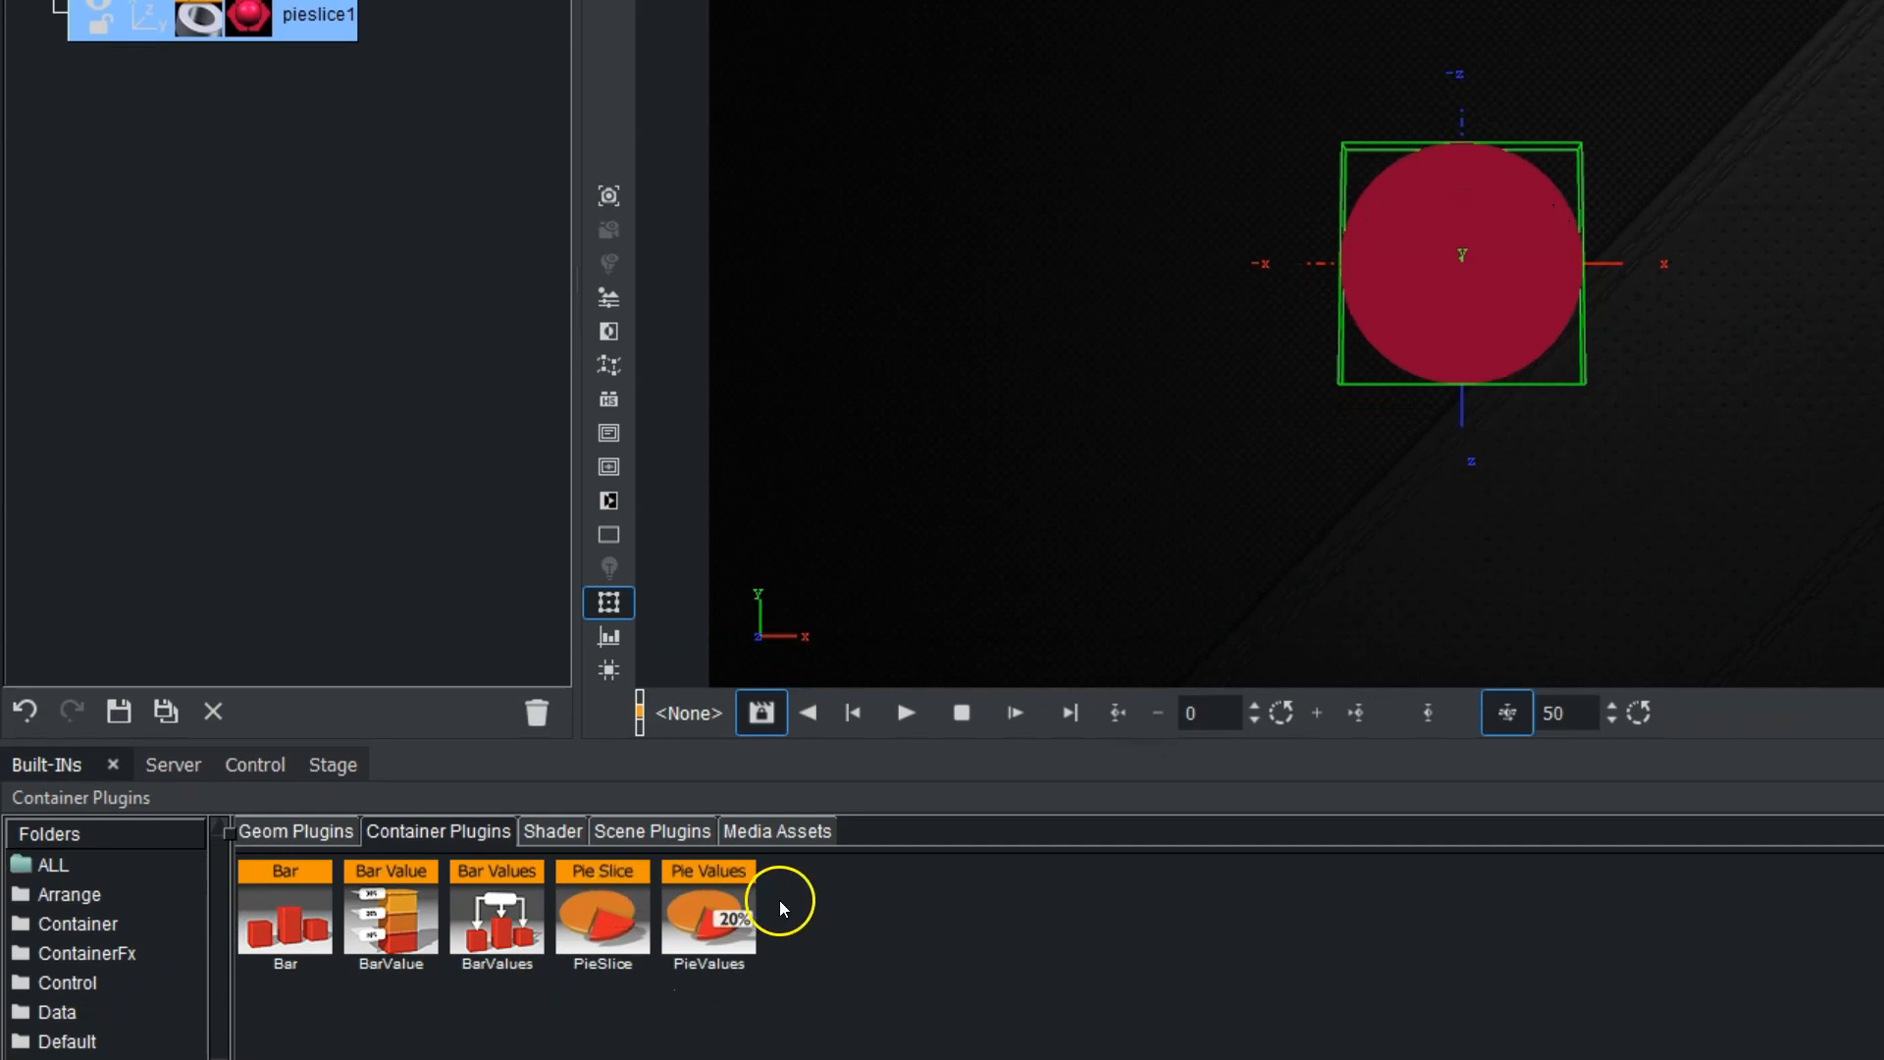
left_click_drag(583, 914, 323, 49)
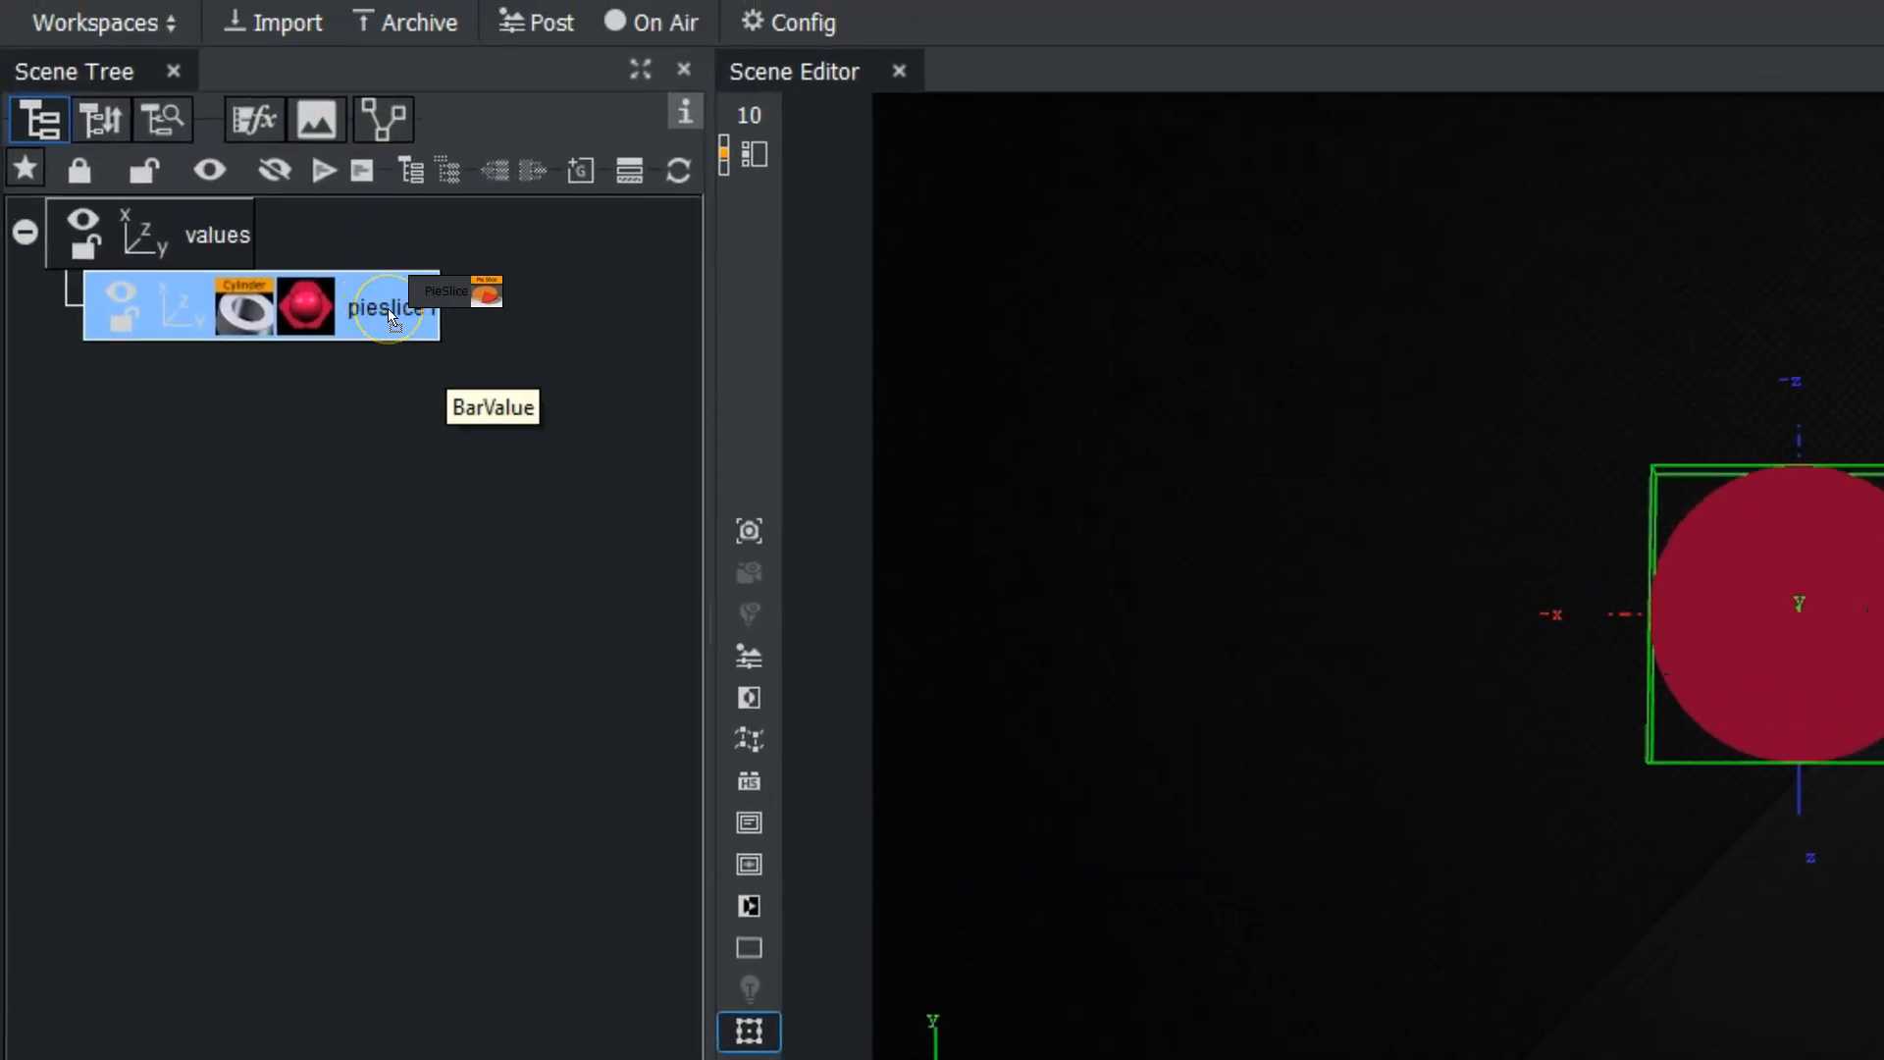
left_click_drag(389, 317, 389, 317)
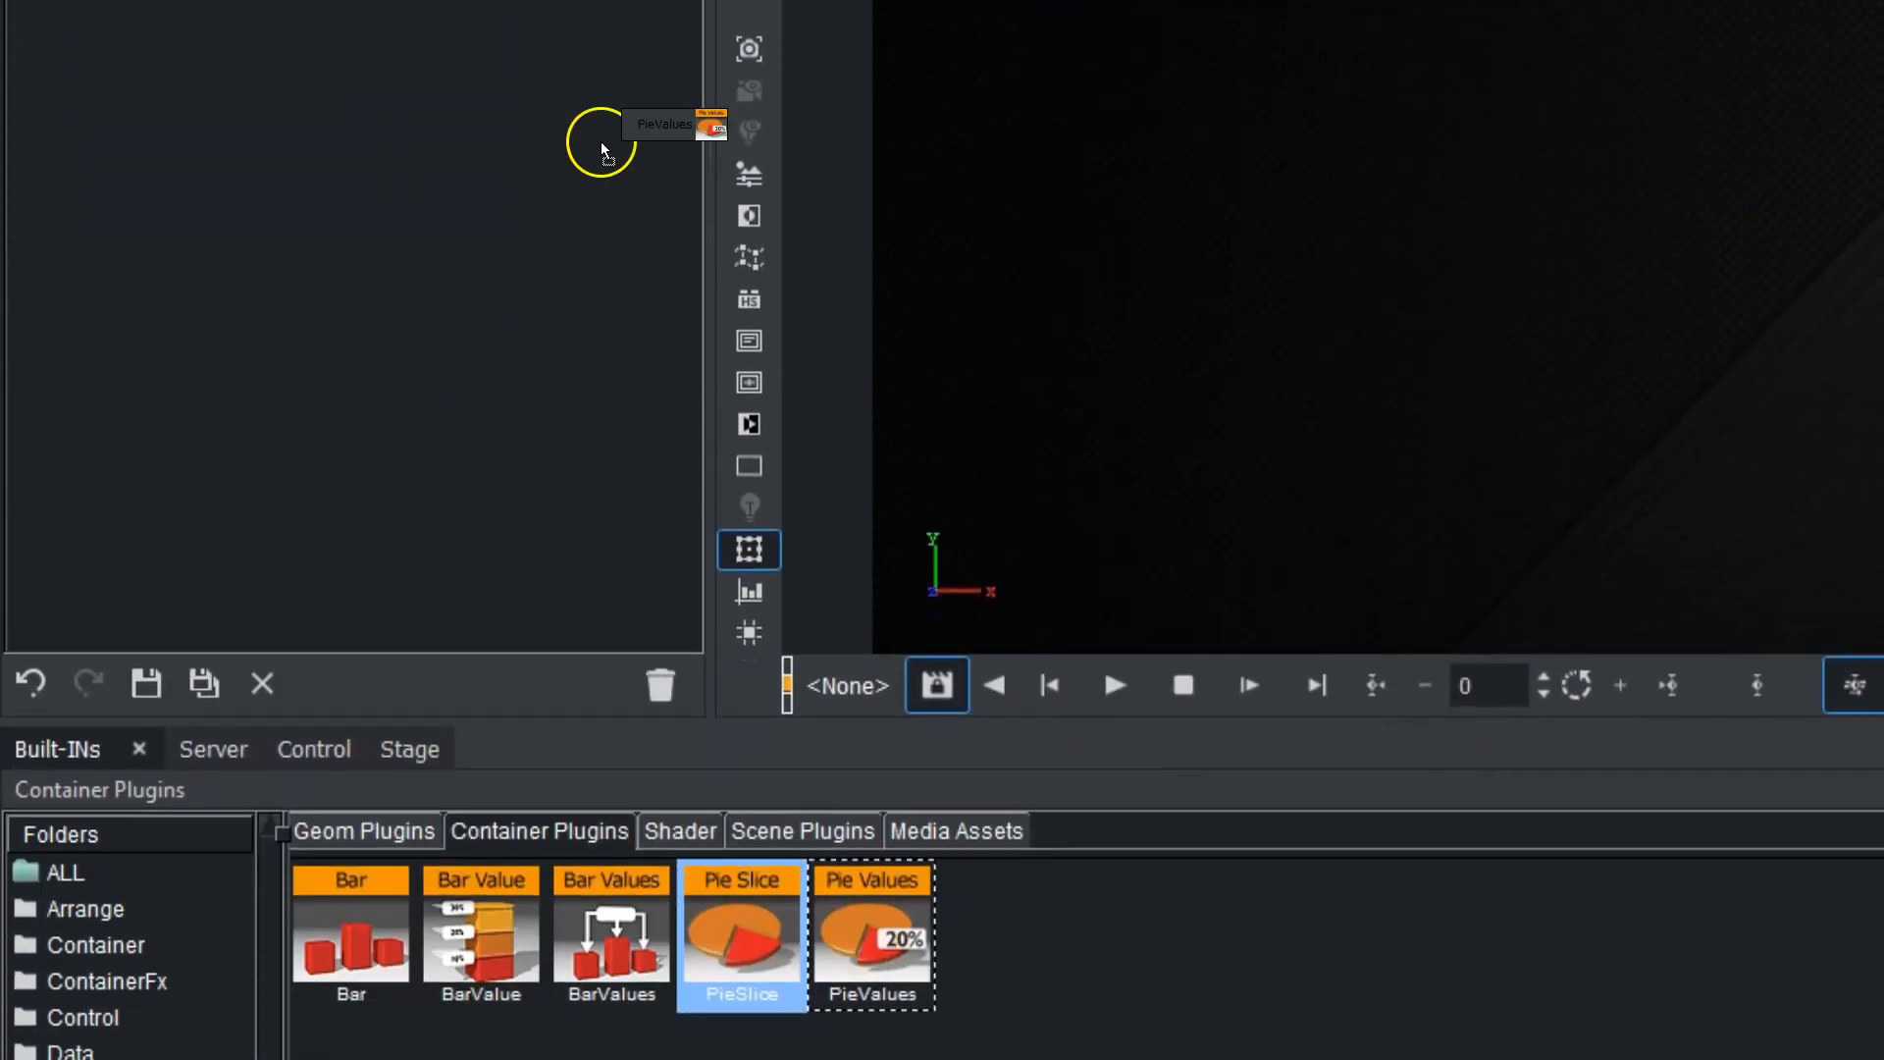
left_click_drag(872, 932, 203, 259)
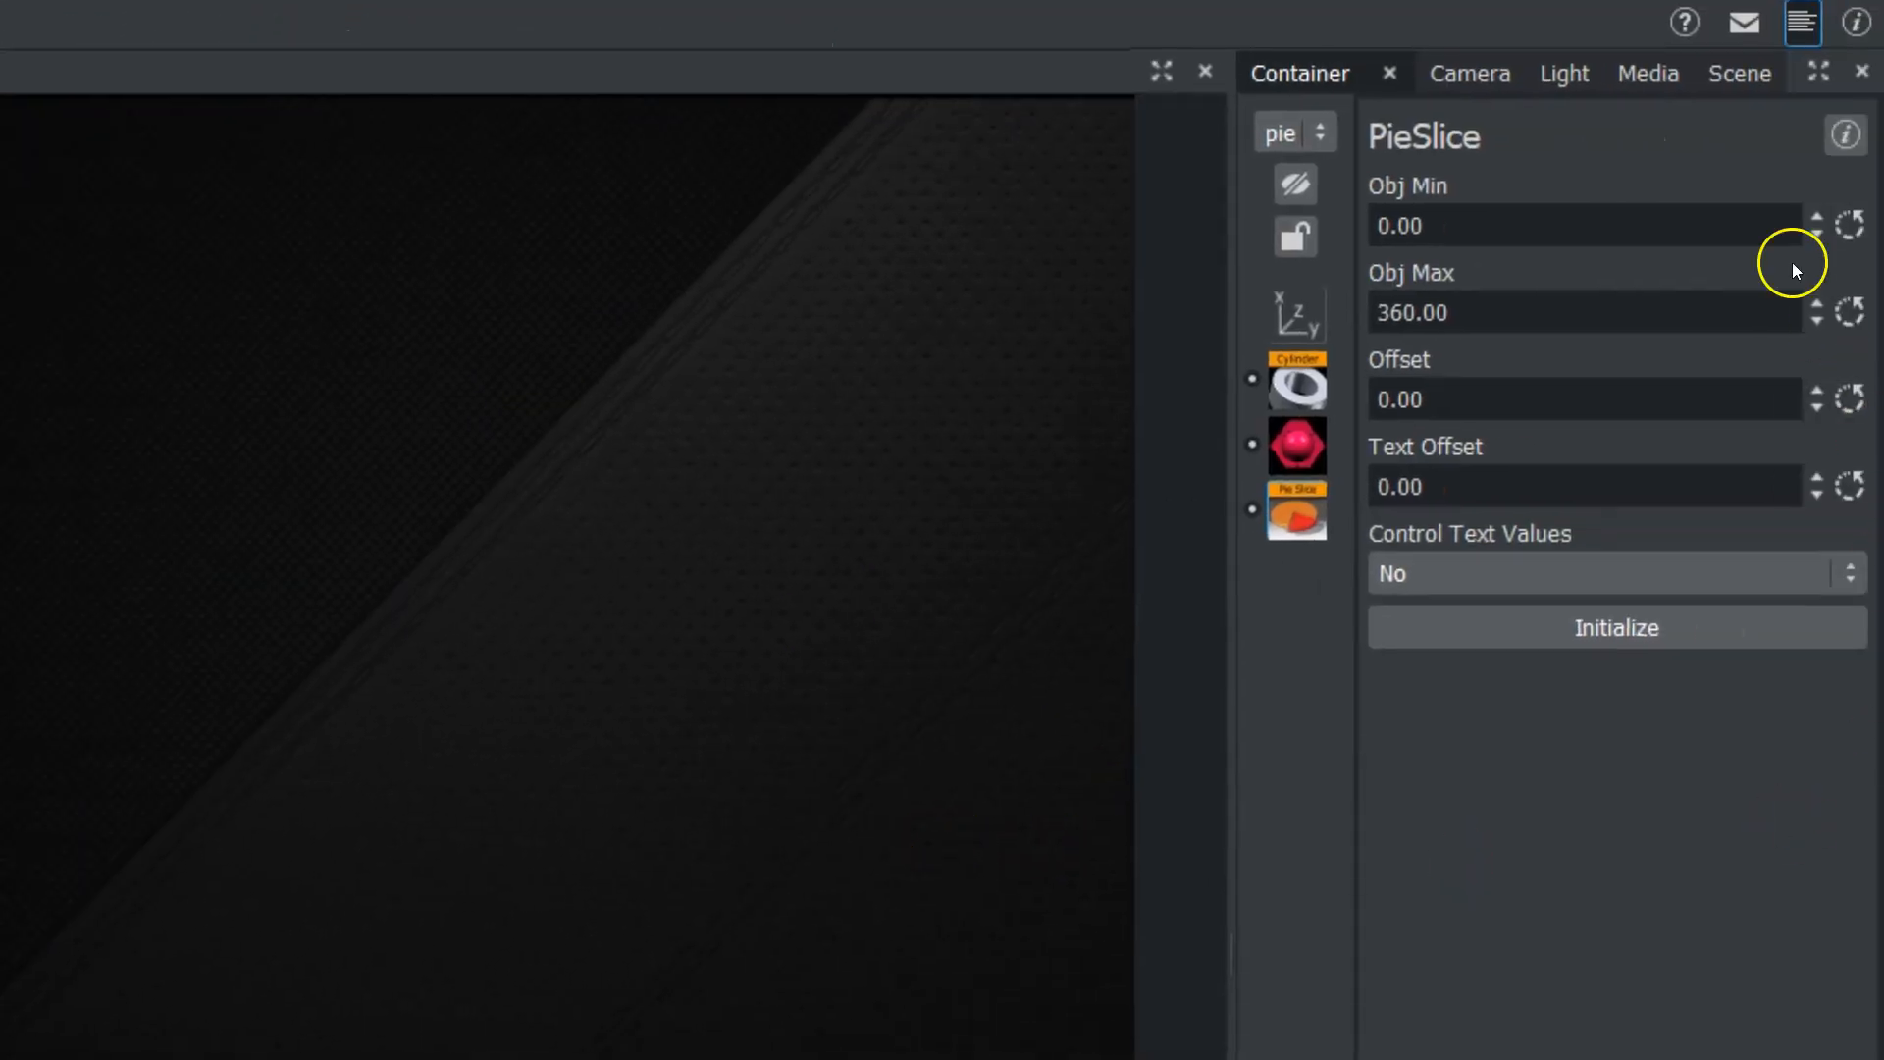
left_click(1464, 215)
double_click(1465, 215)
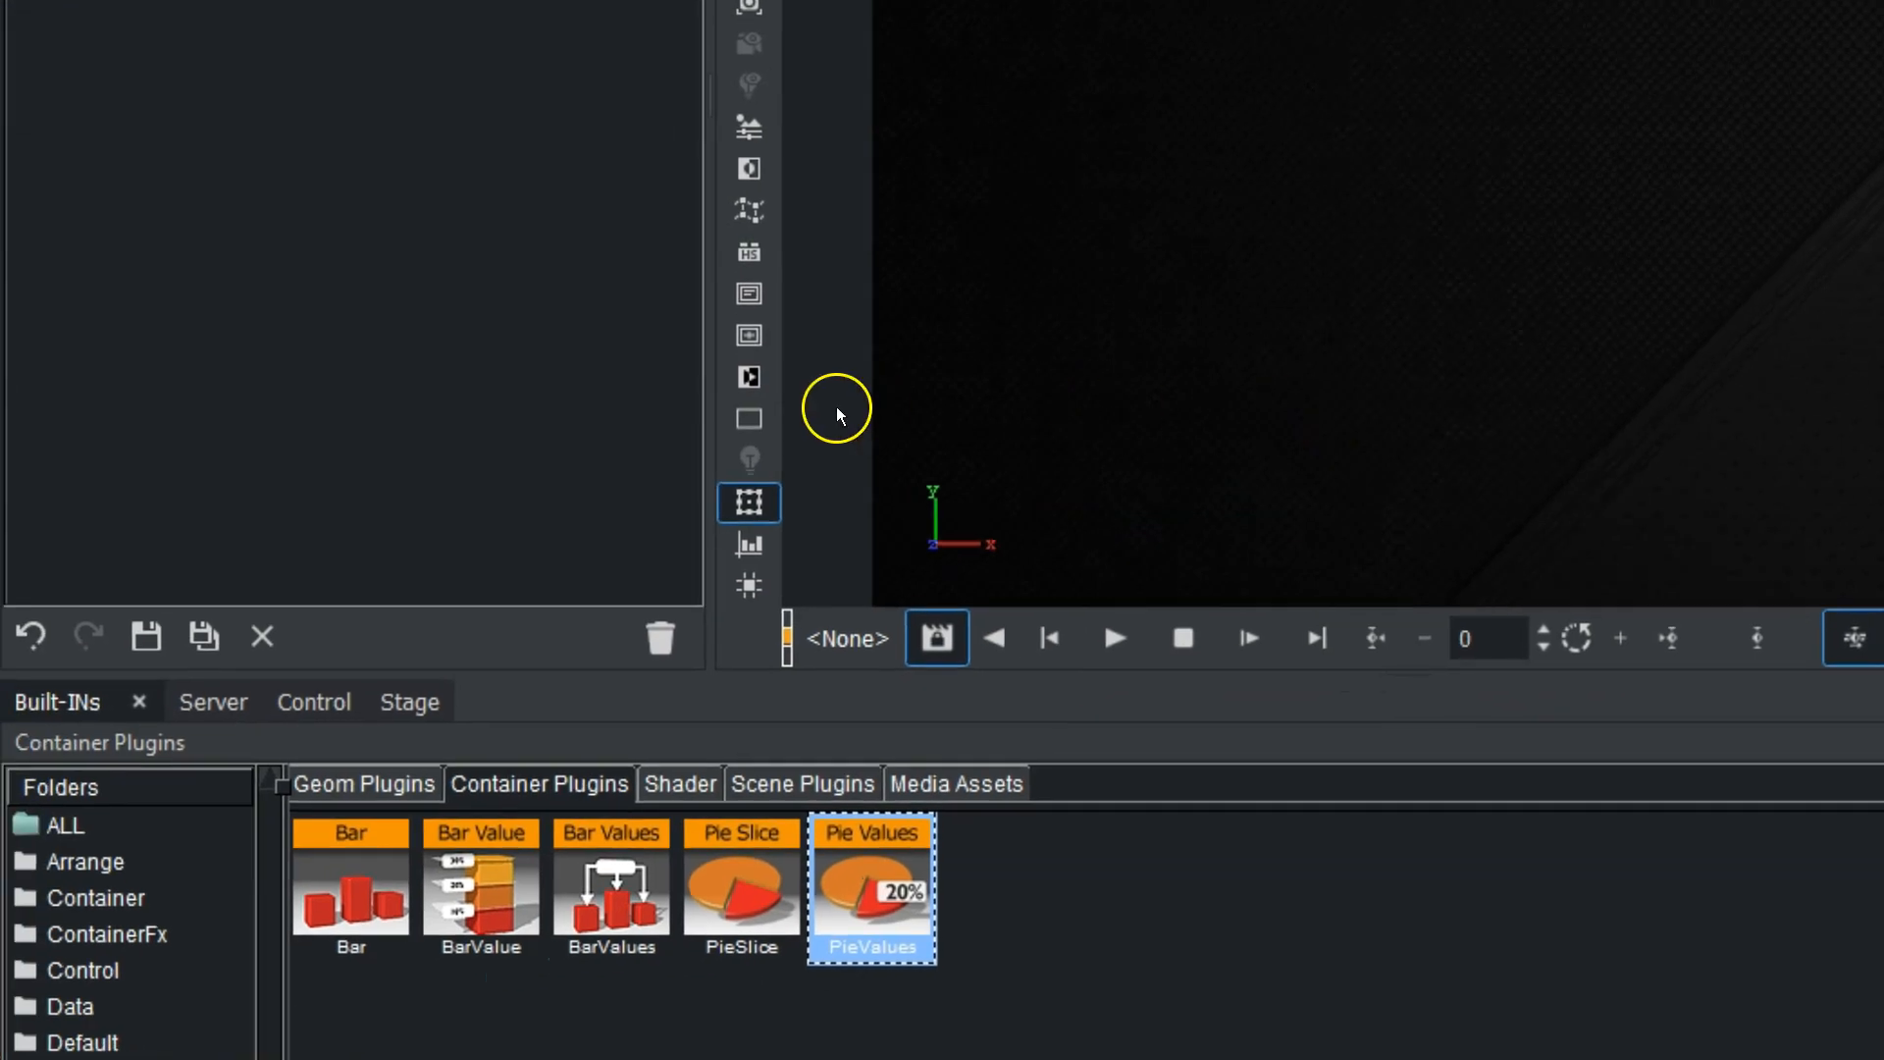
Add an Arial-Black font text as a child container of pieslice1.
left_click(213, 699)
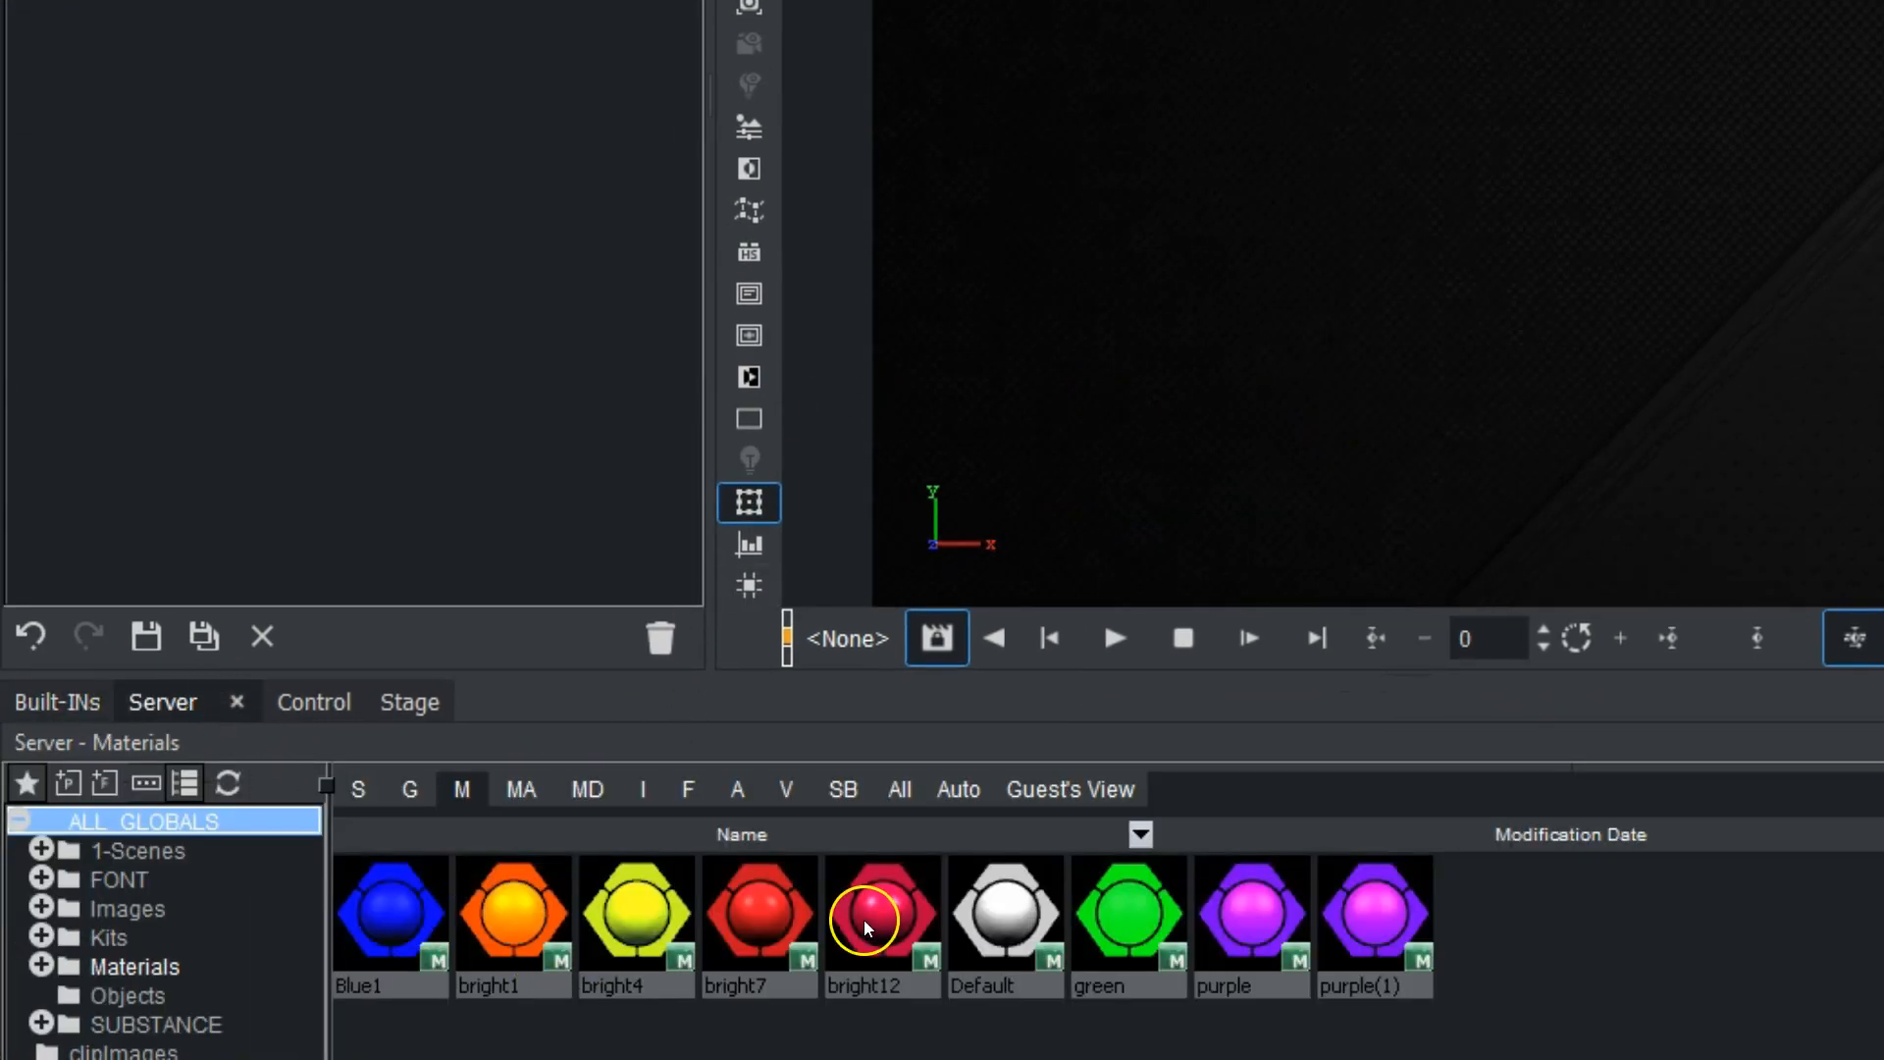
left_click(689, 791)
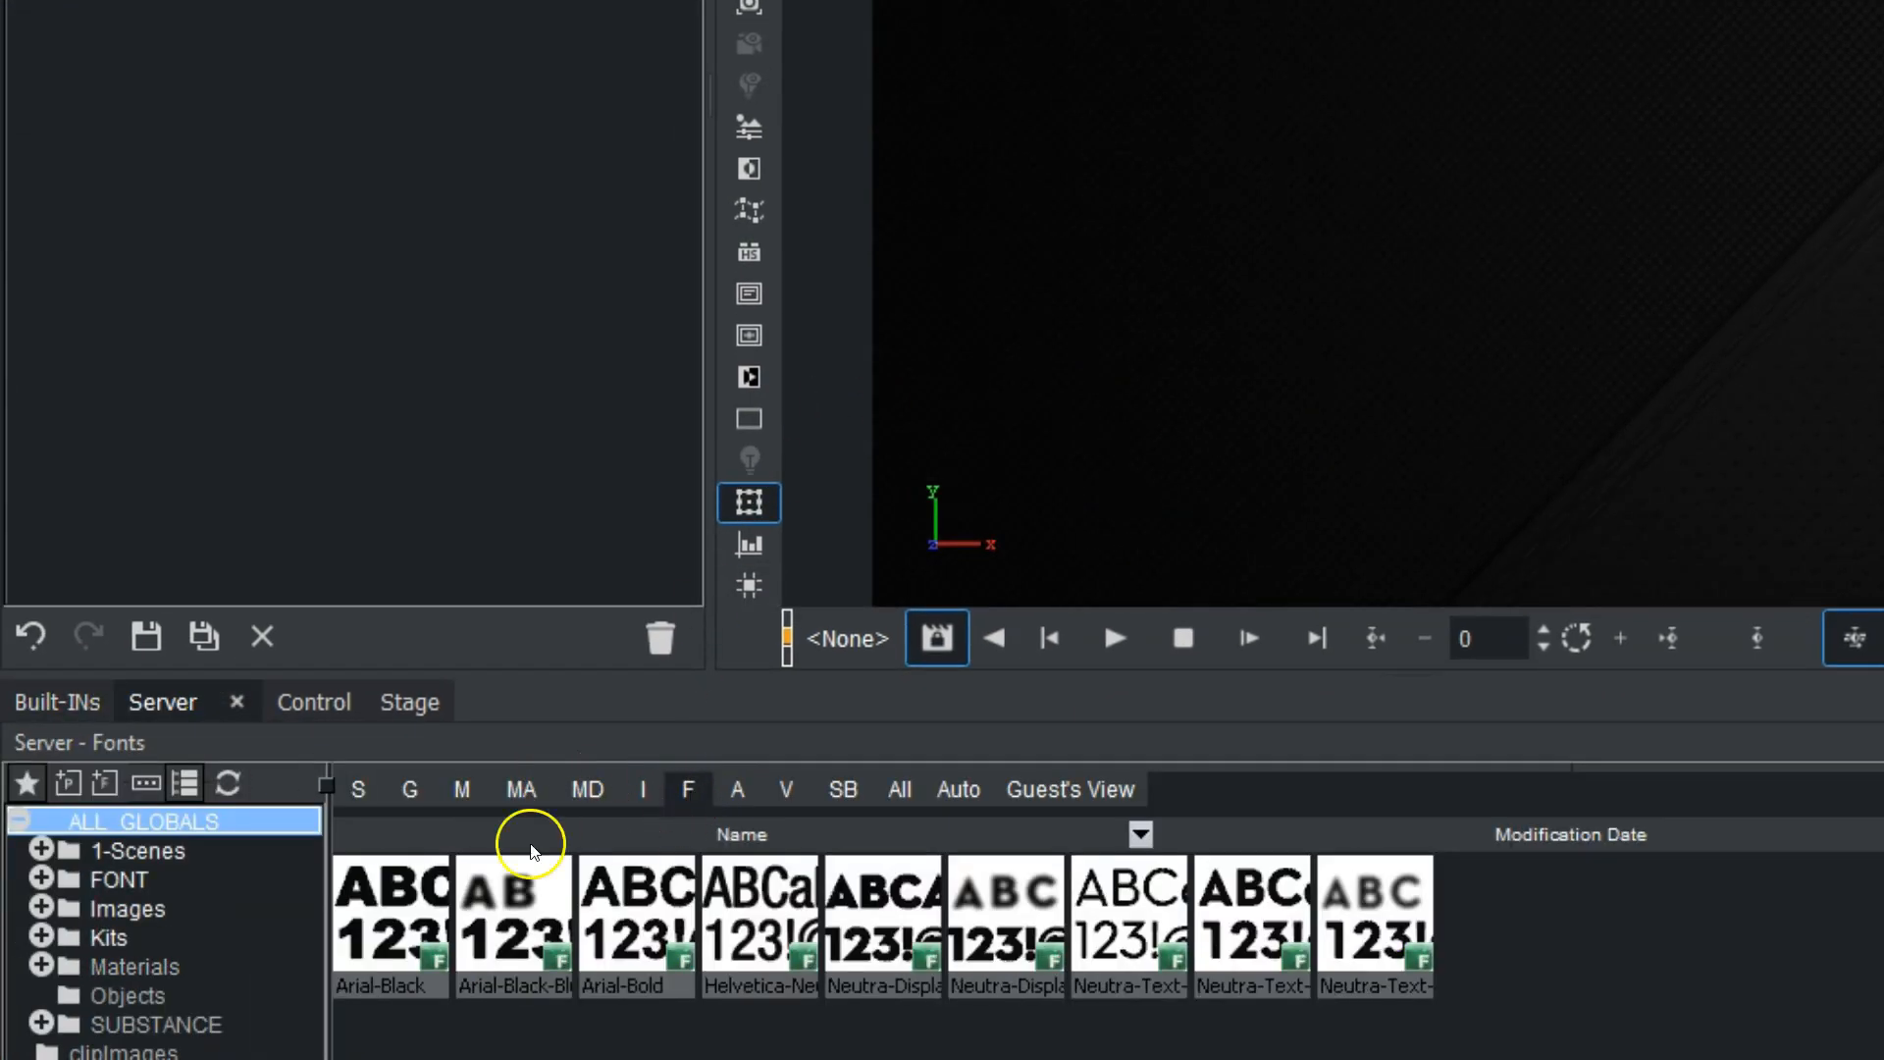
left_click_drag(391, 888, 451, 0)
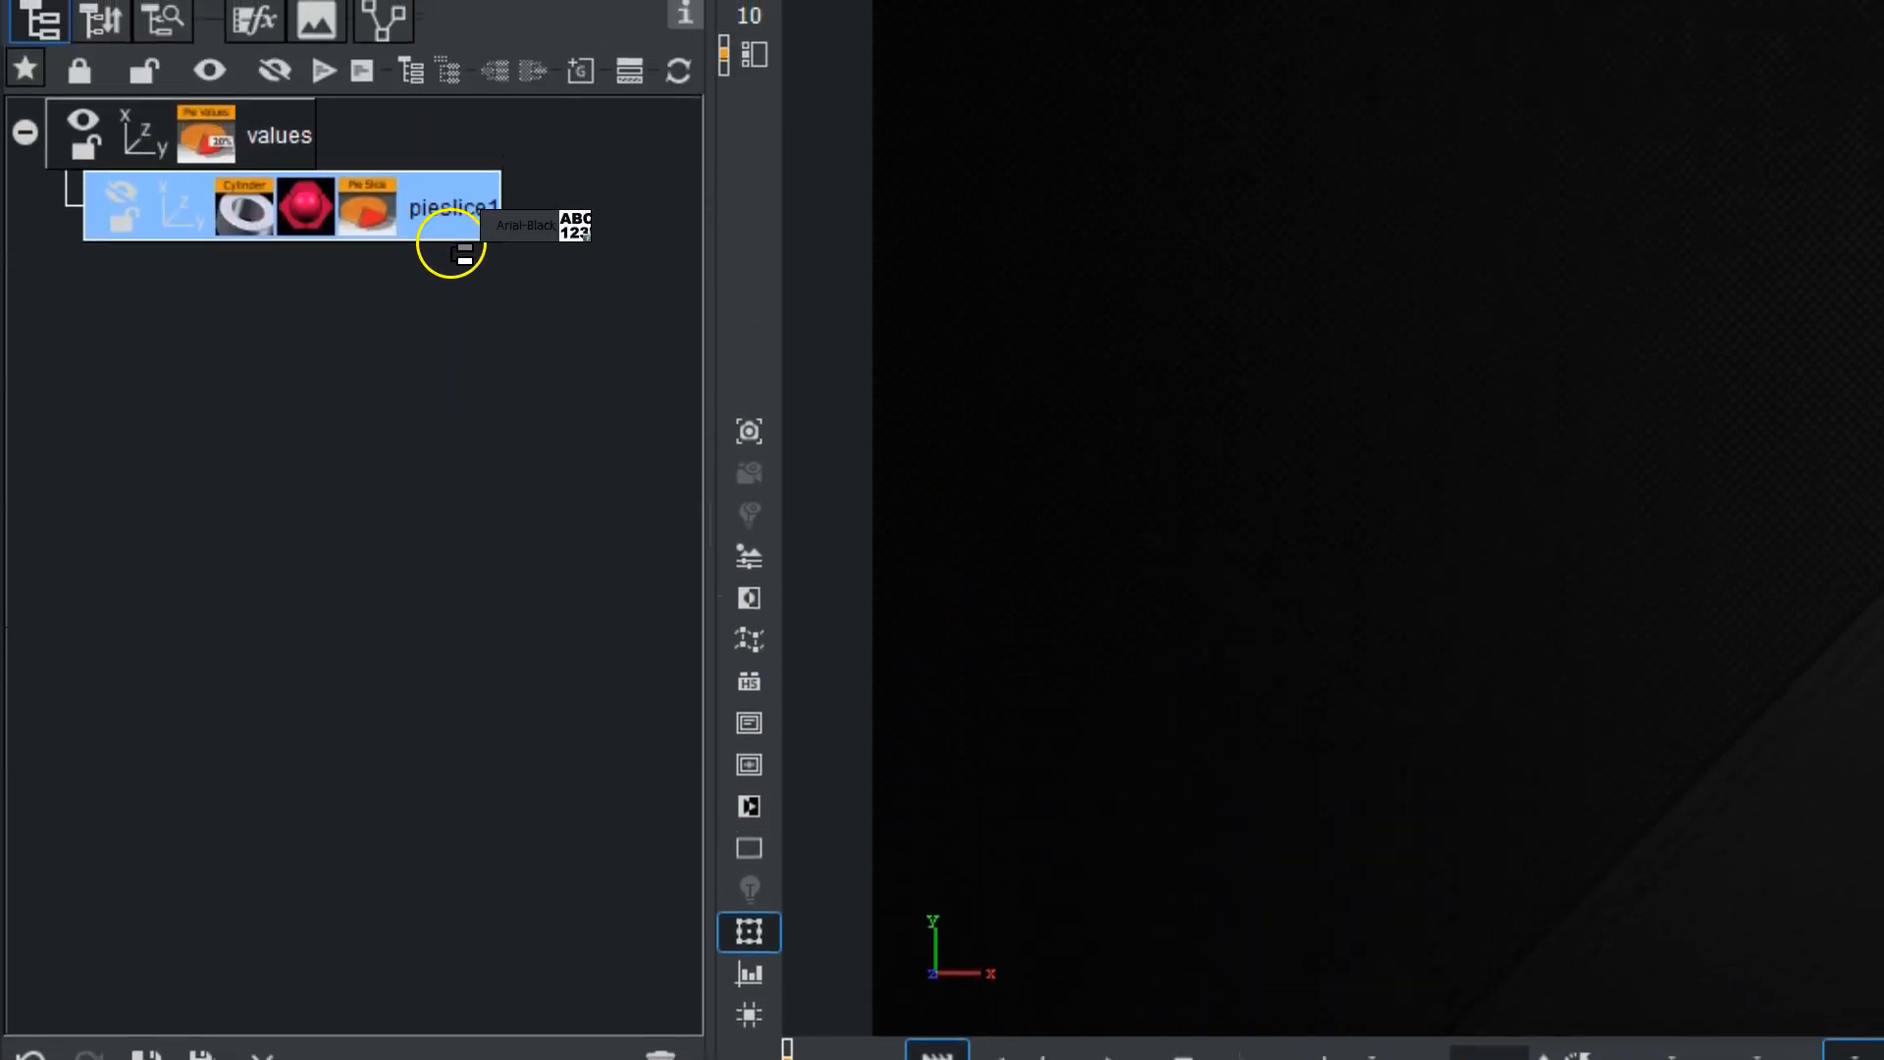
left_click_drag(450, 244, 521, 197)
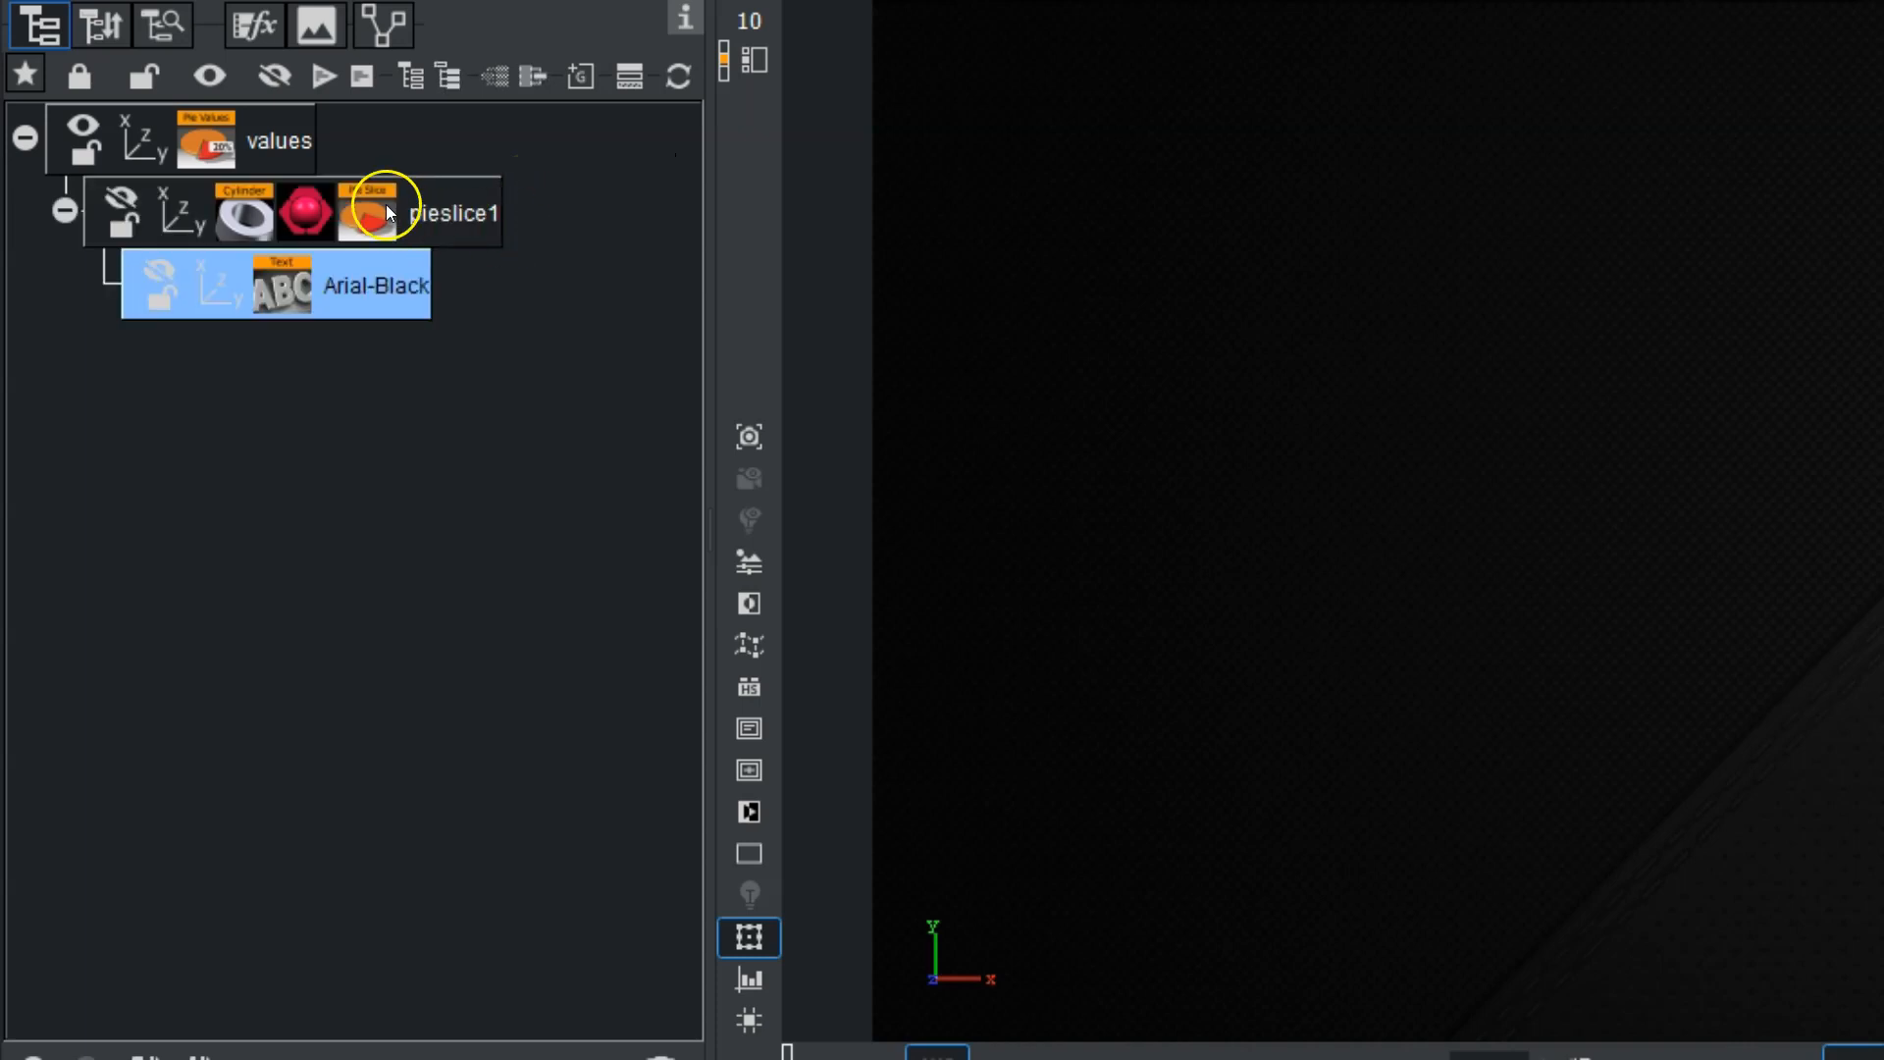
Set the PieSlice plugin's Control Text Values to Integer and set Value 0 of the PieValues plugin to 31.
left_click(369, 213)
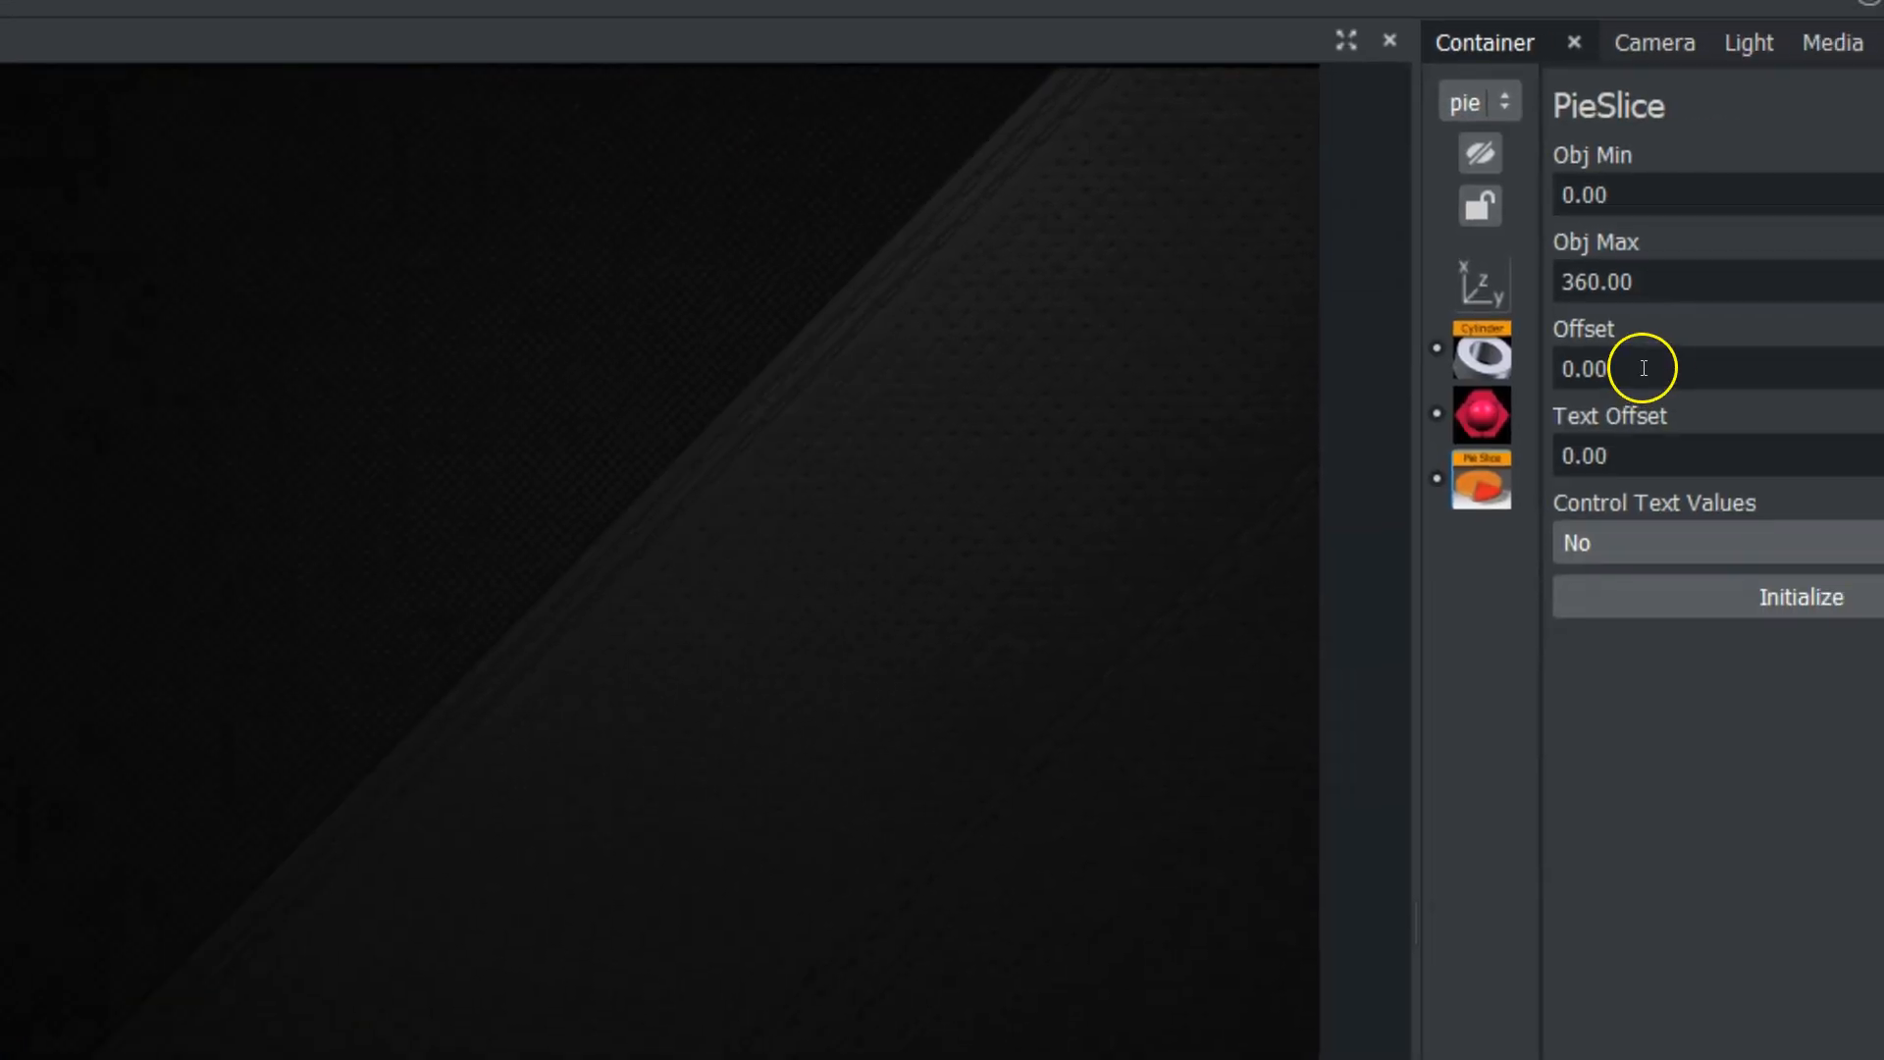
left_click(1634, 535)
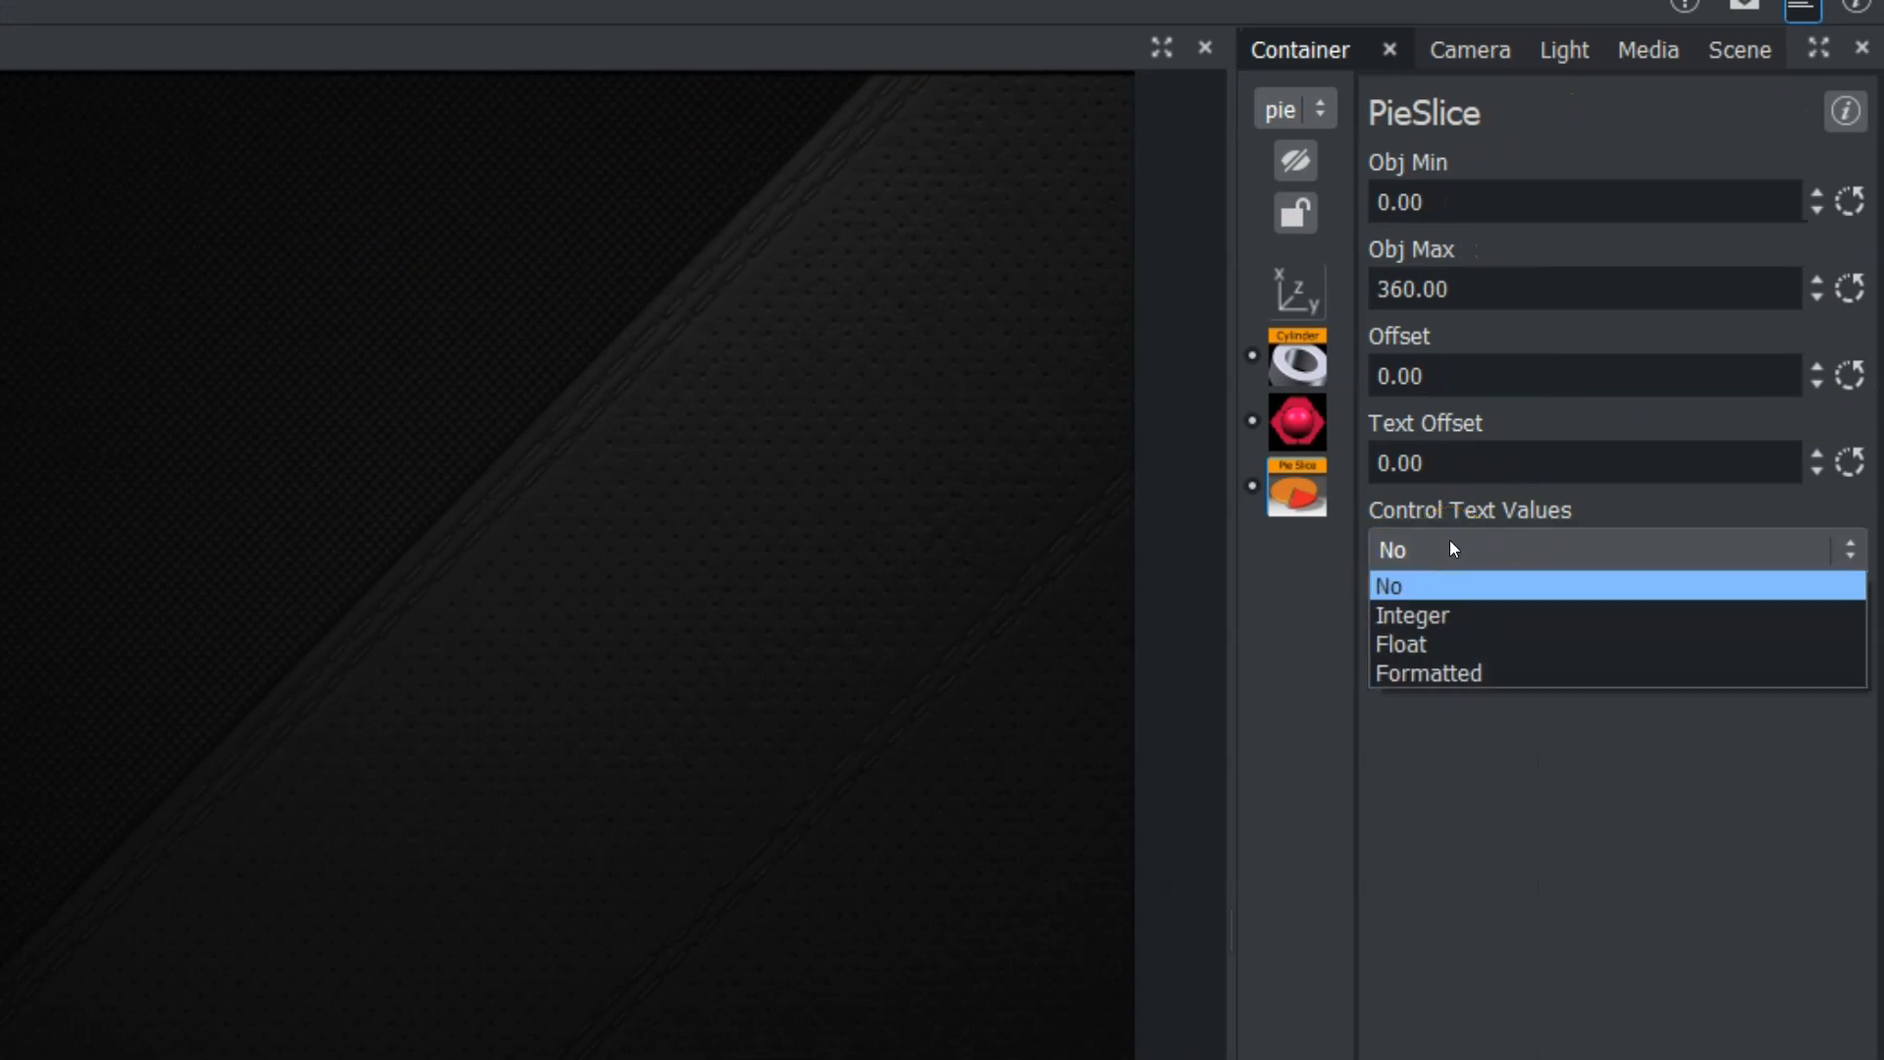
left_click(1433, 614)
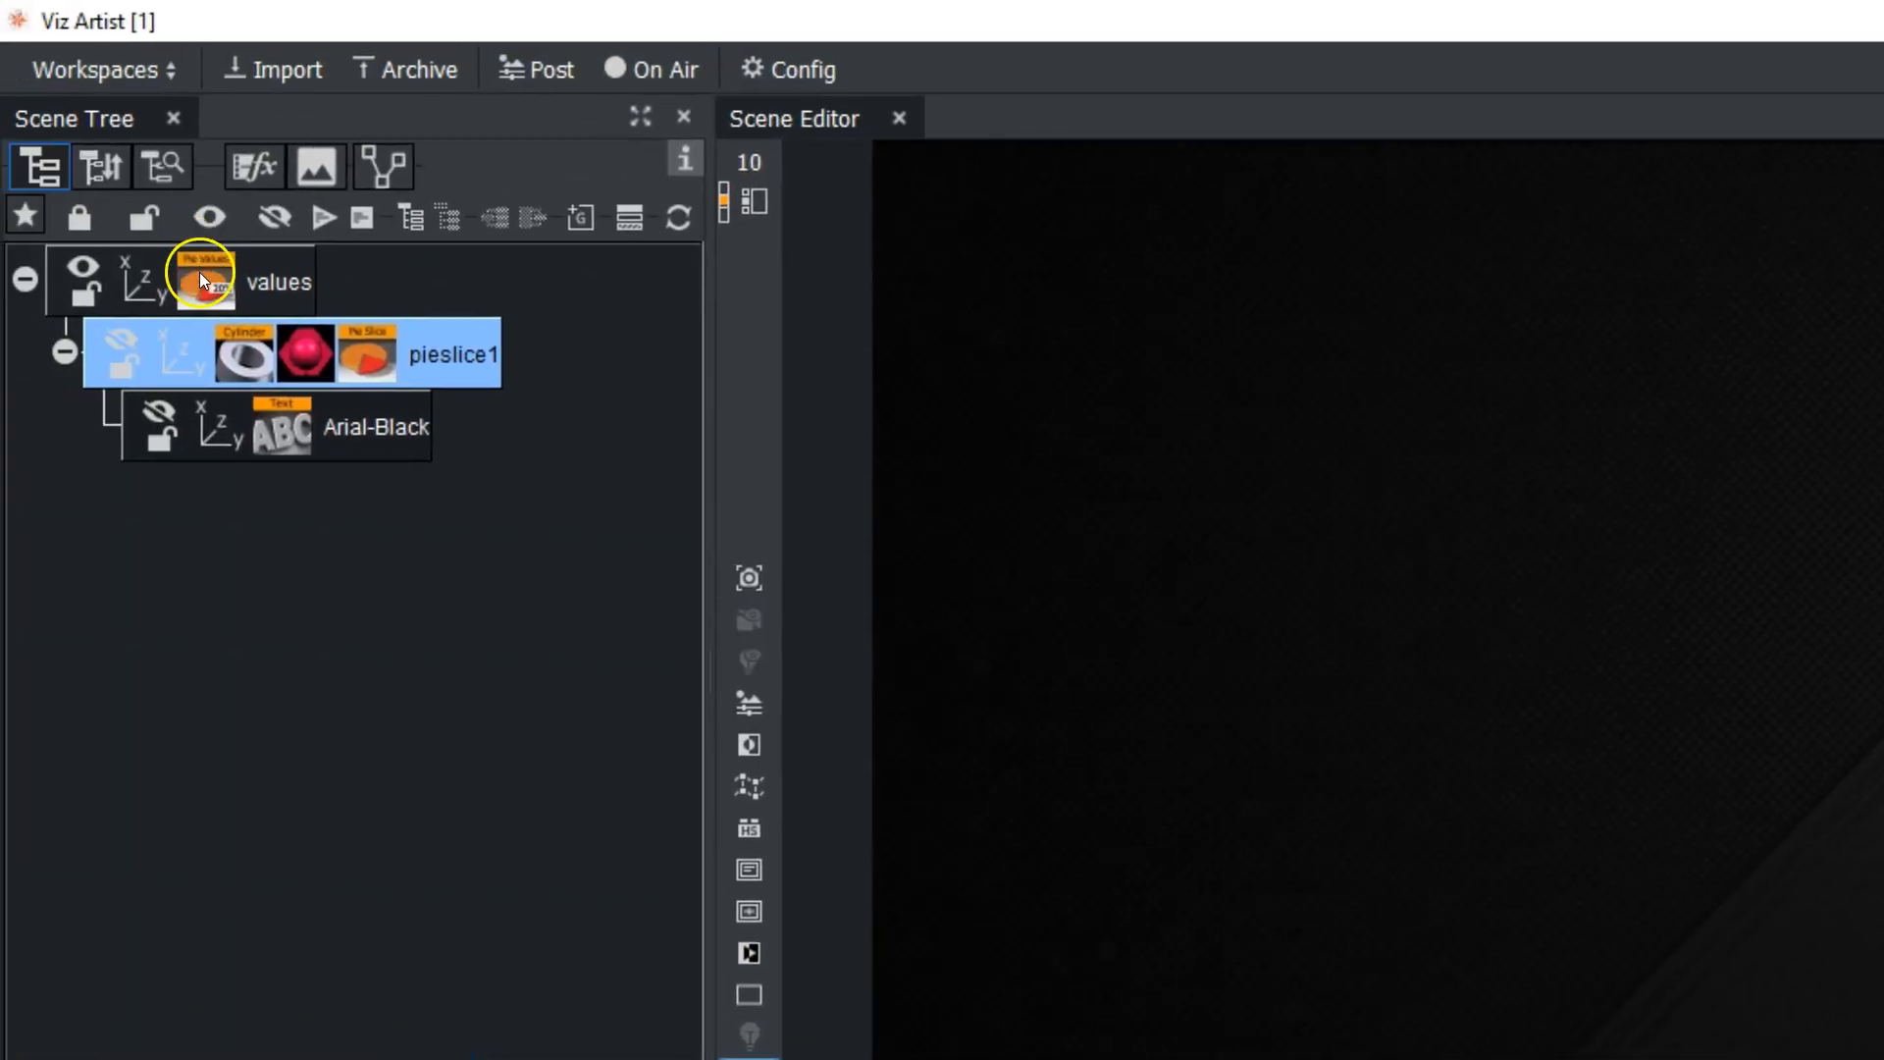
left_click(200, 277)
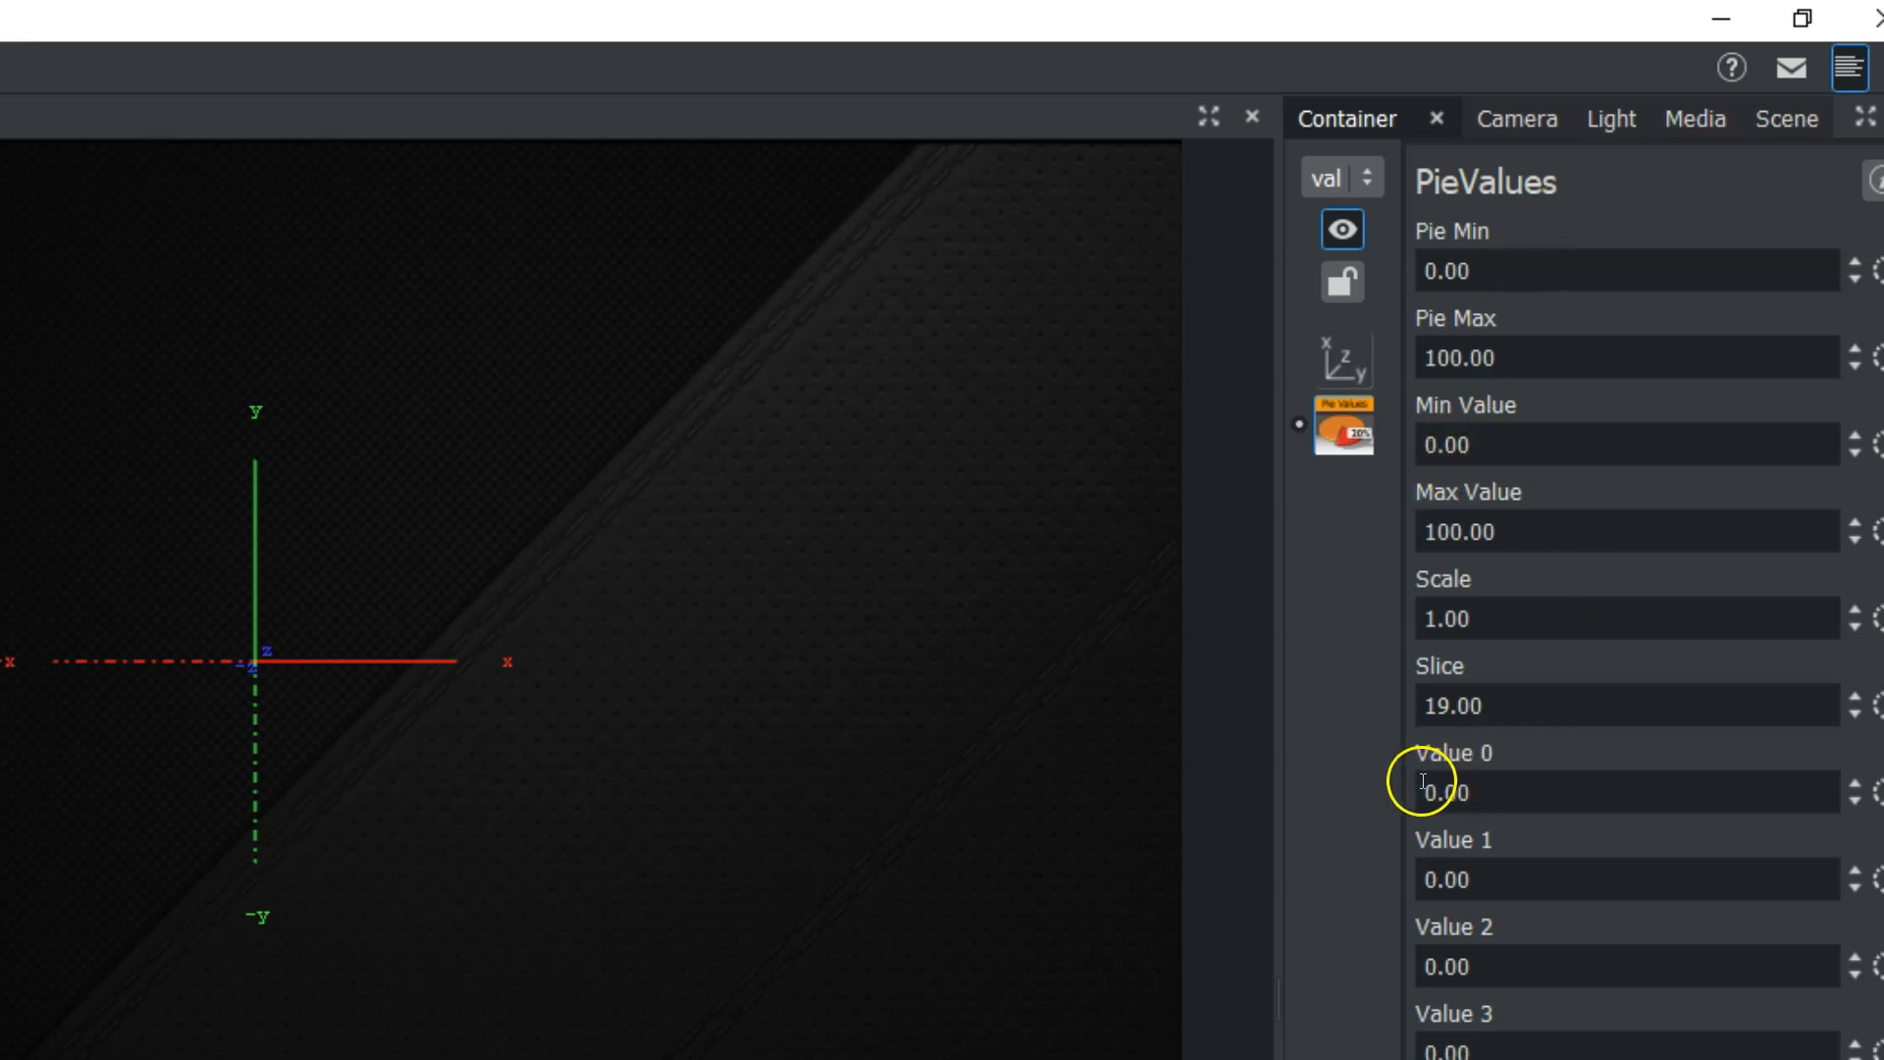
left_click_drag(1440, 793, 1566, 785)
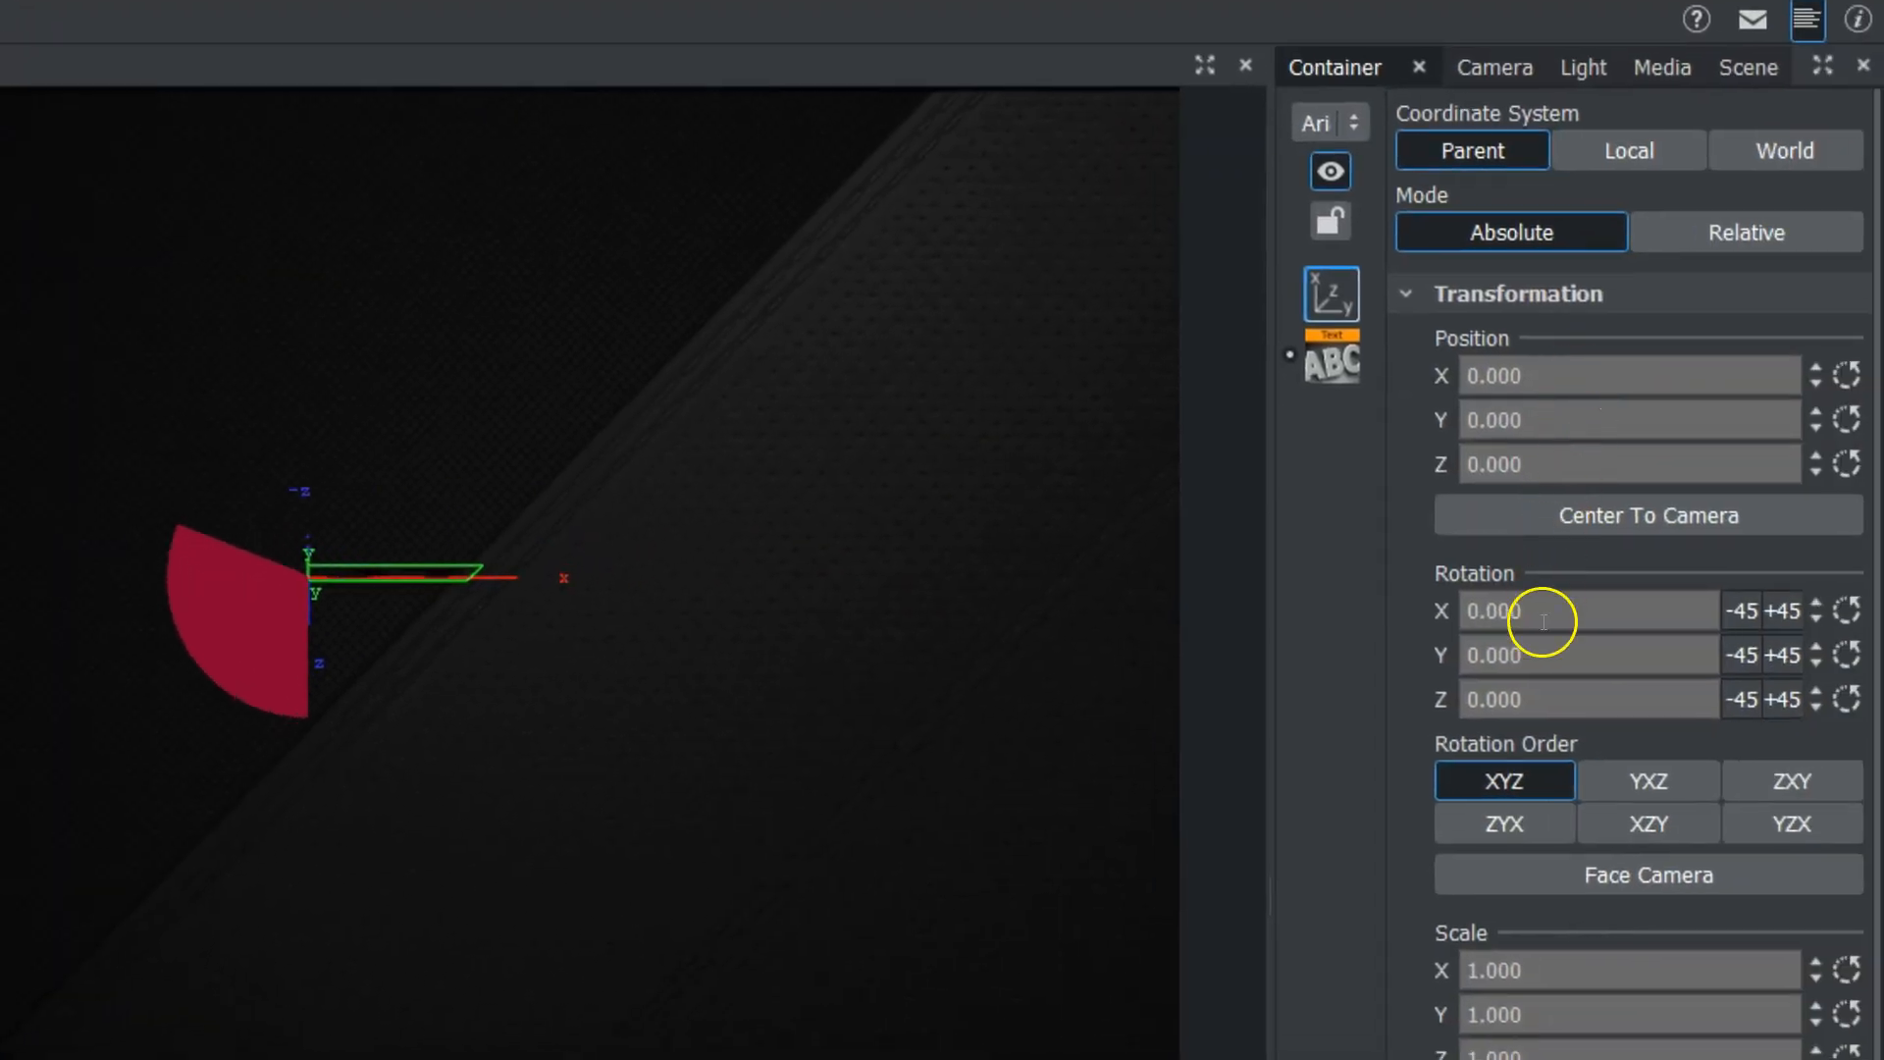
Rotate the Arial-Black text about X to about -94 degrees and apply the yellow bright4 material to it.
left_click_drag(1543, 621, 1363, 622)
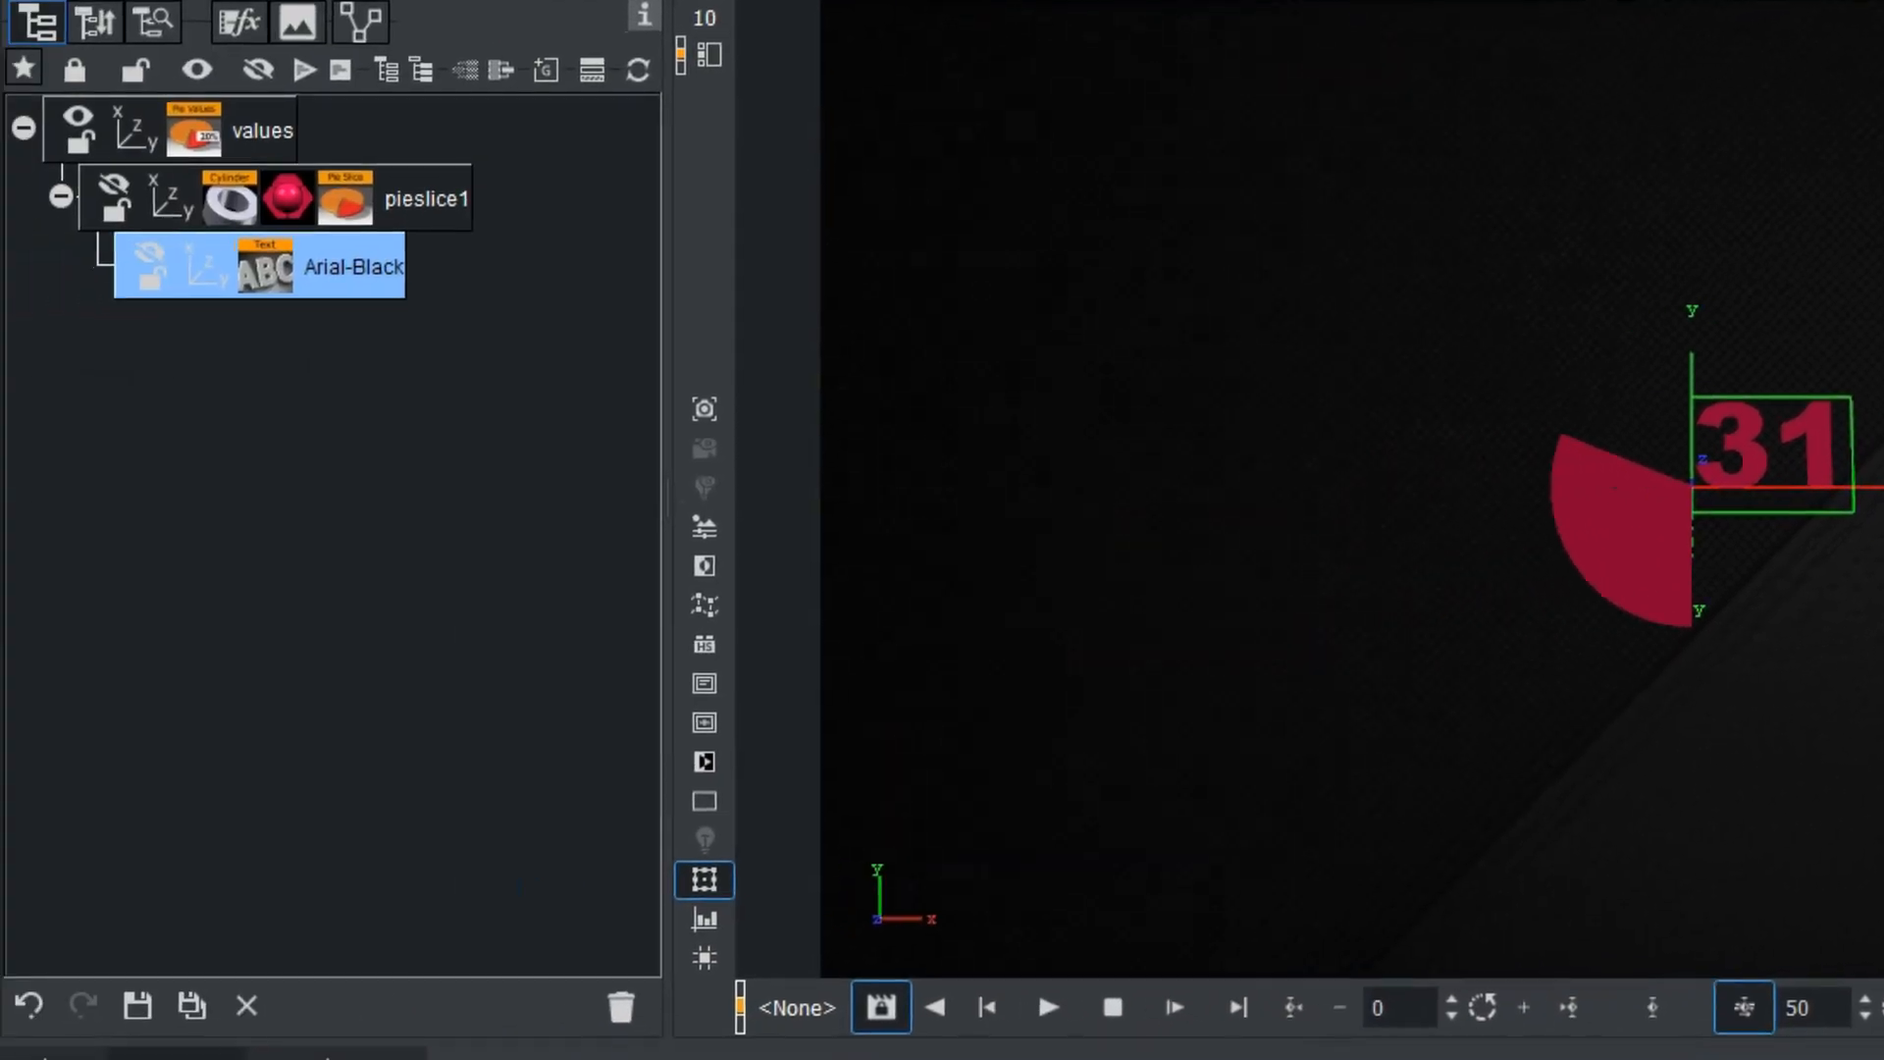
left_click_drag(481, 1055, 349, 257)
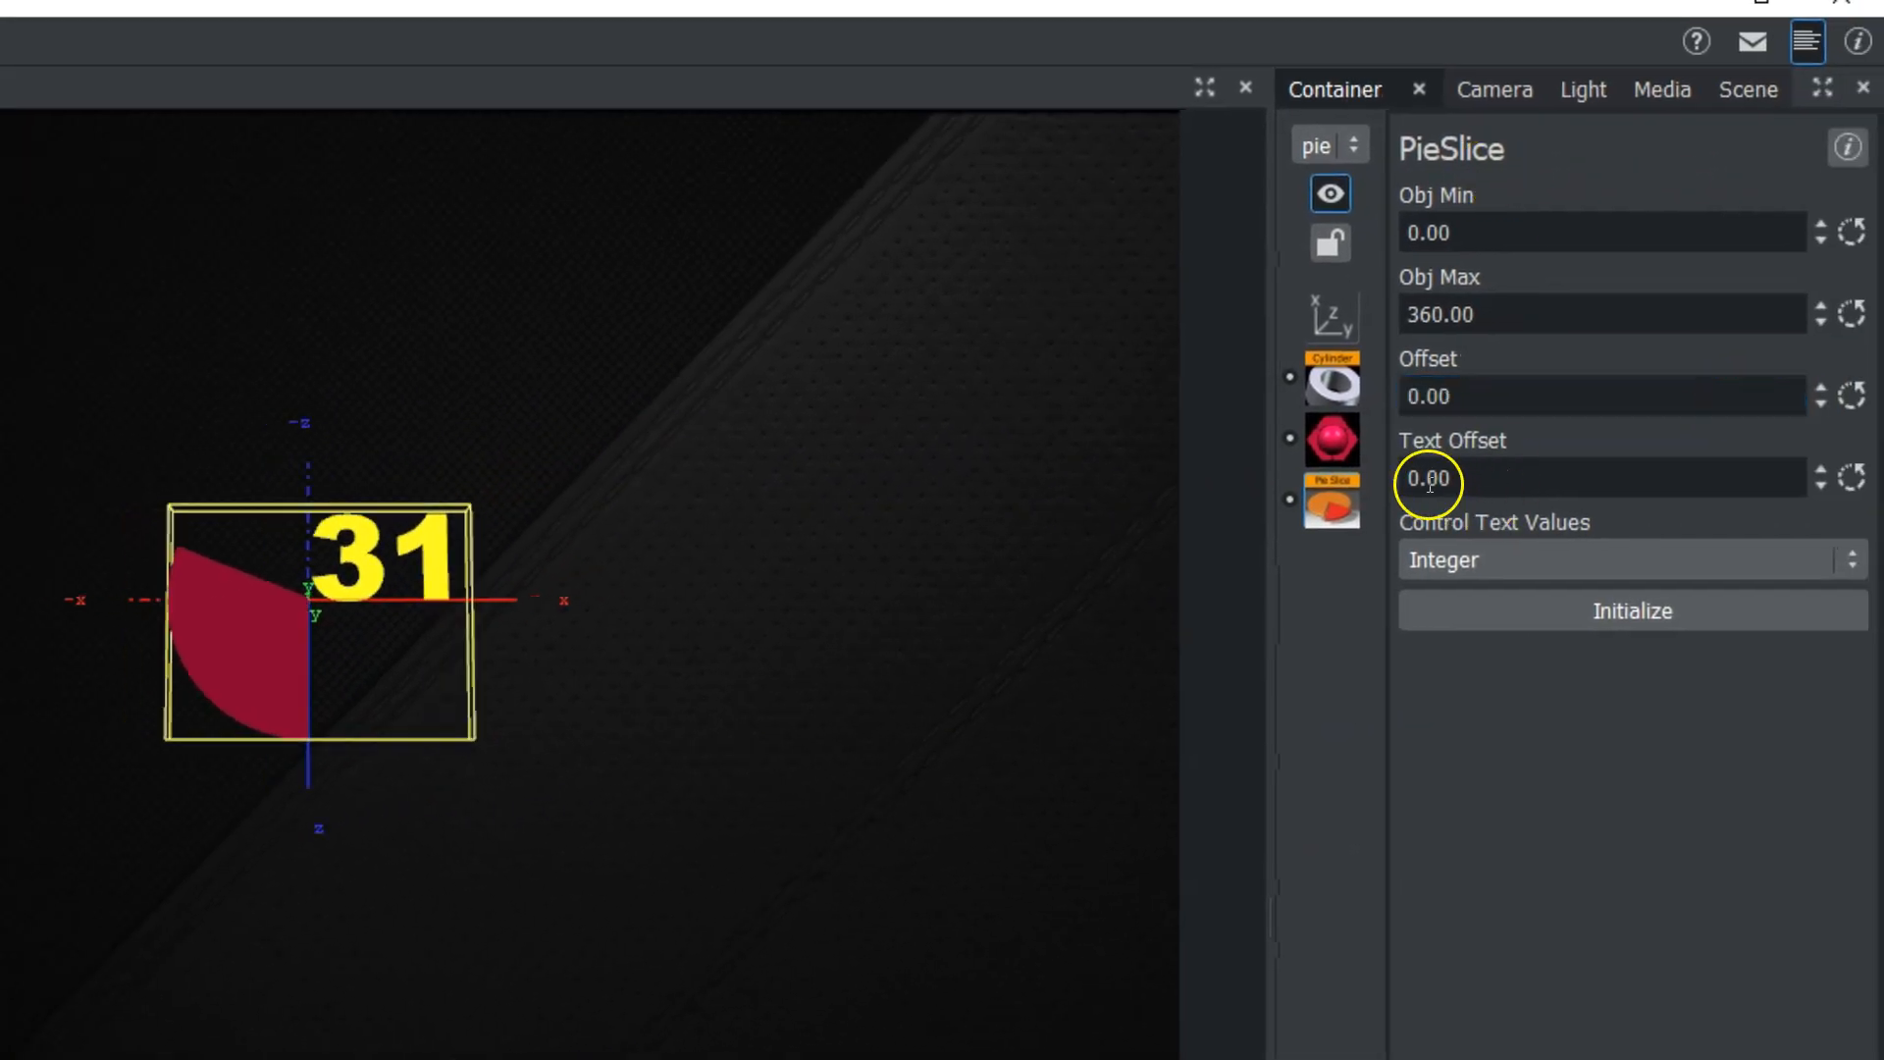
Set the Text Offset of the pieslice1 PieSlice plugin to about 143.1, placing the label outside the slice.
left_click_drag(1429, 481, 1878, 490)
left_click_drag(1415, 473, 1877, 474)
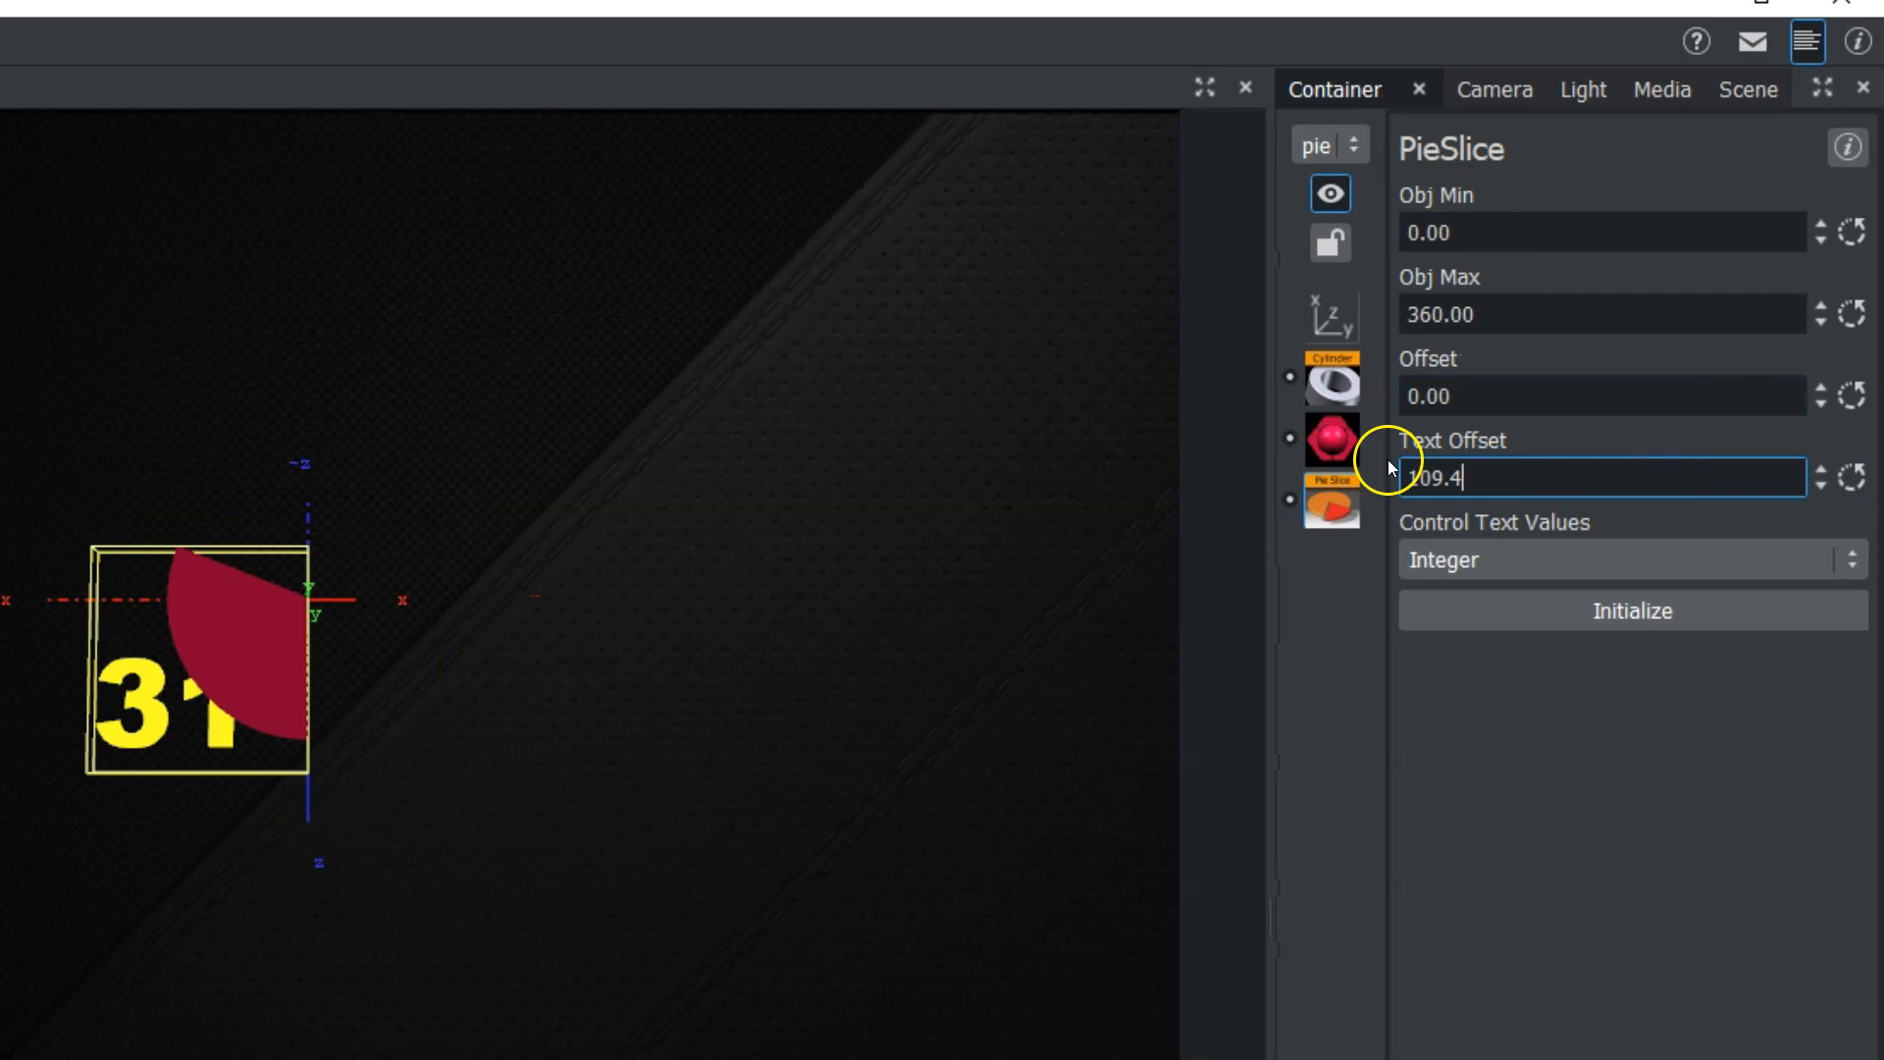
left_click_drag(1409, 471, 1565, 478)
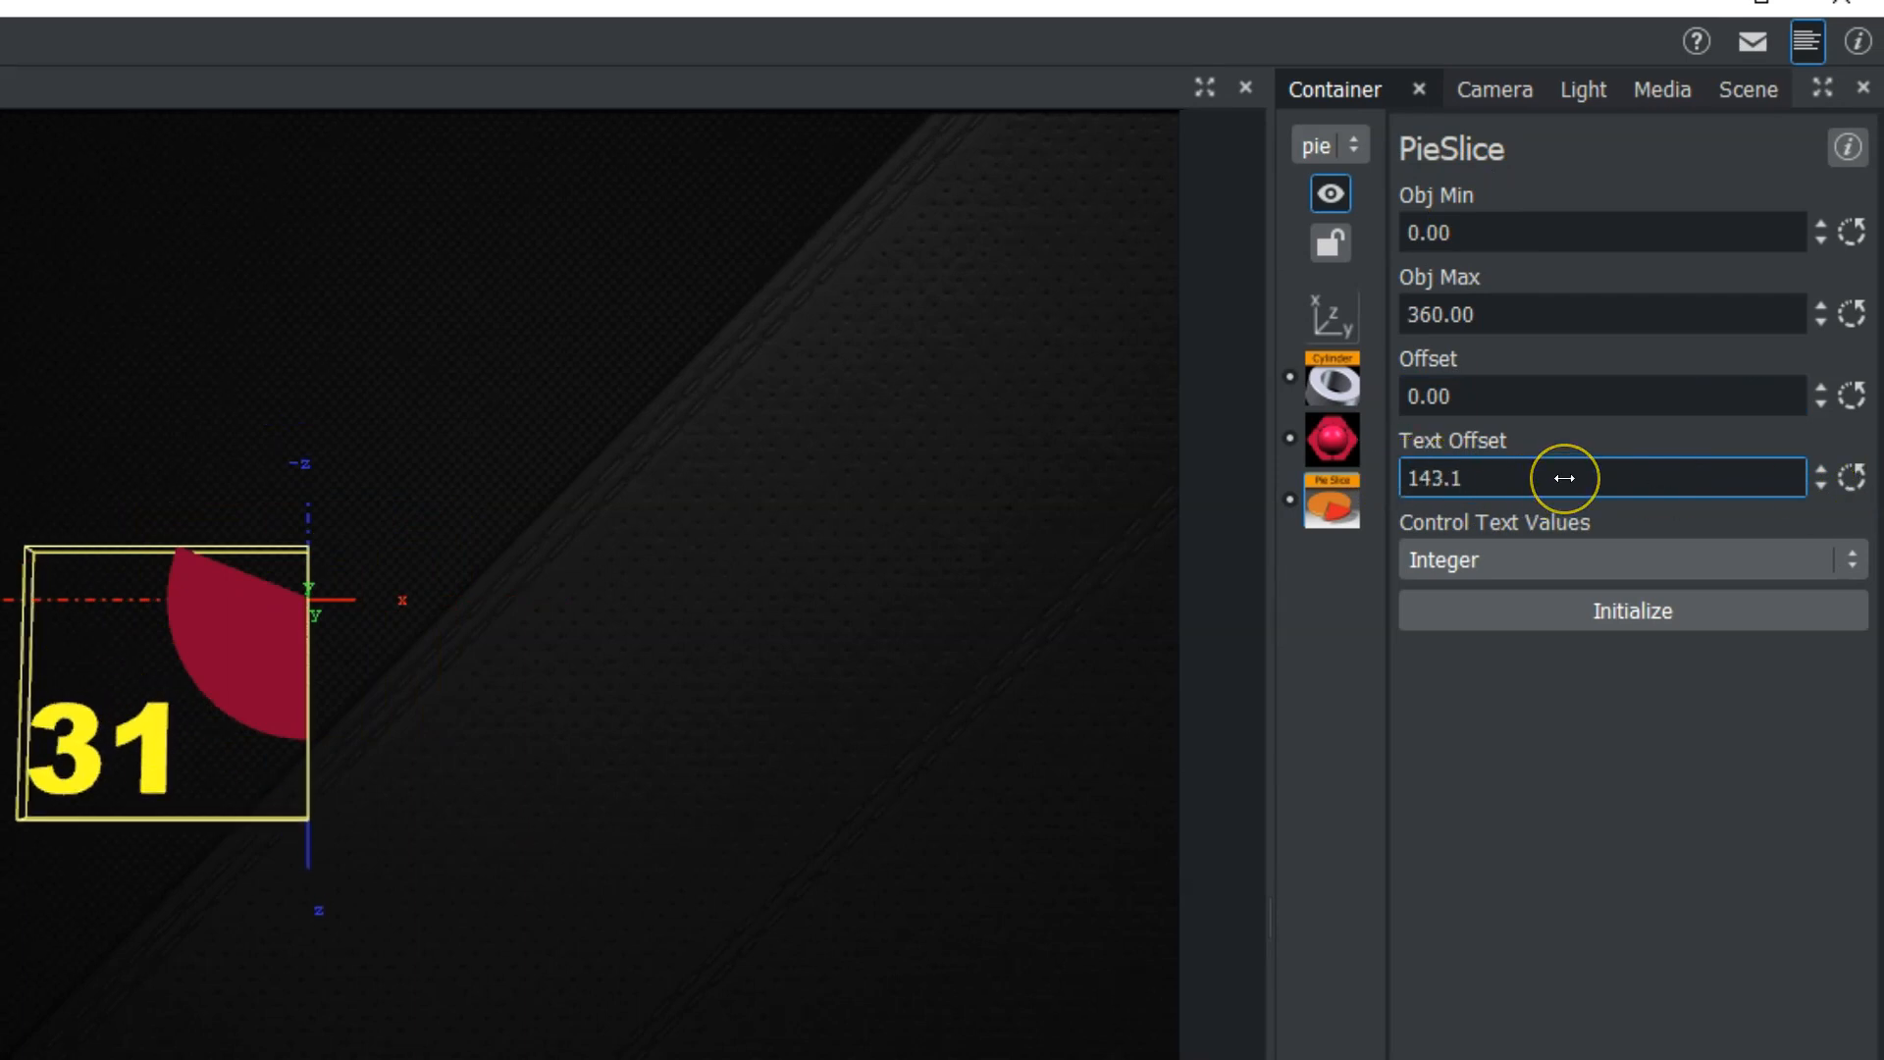
left_click(1565, 478)
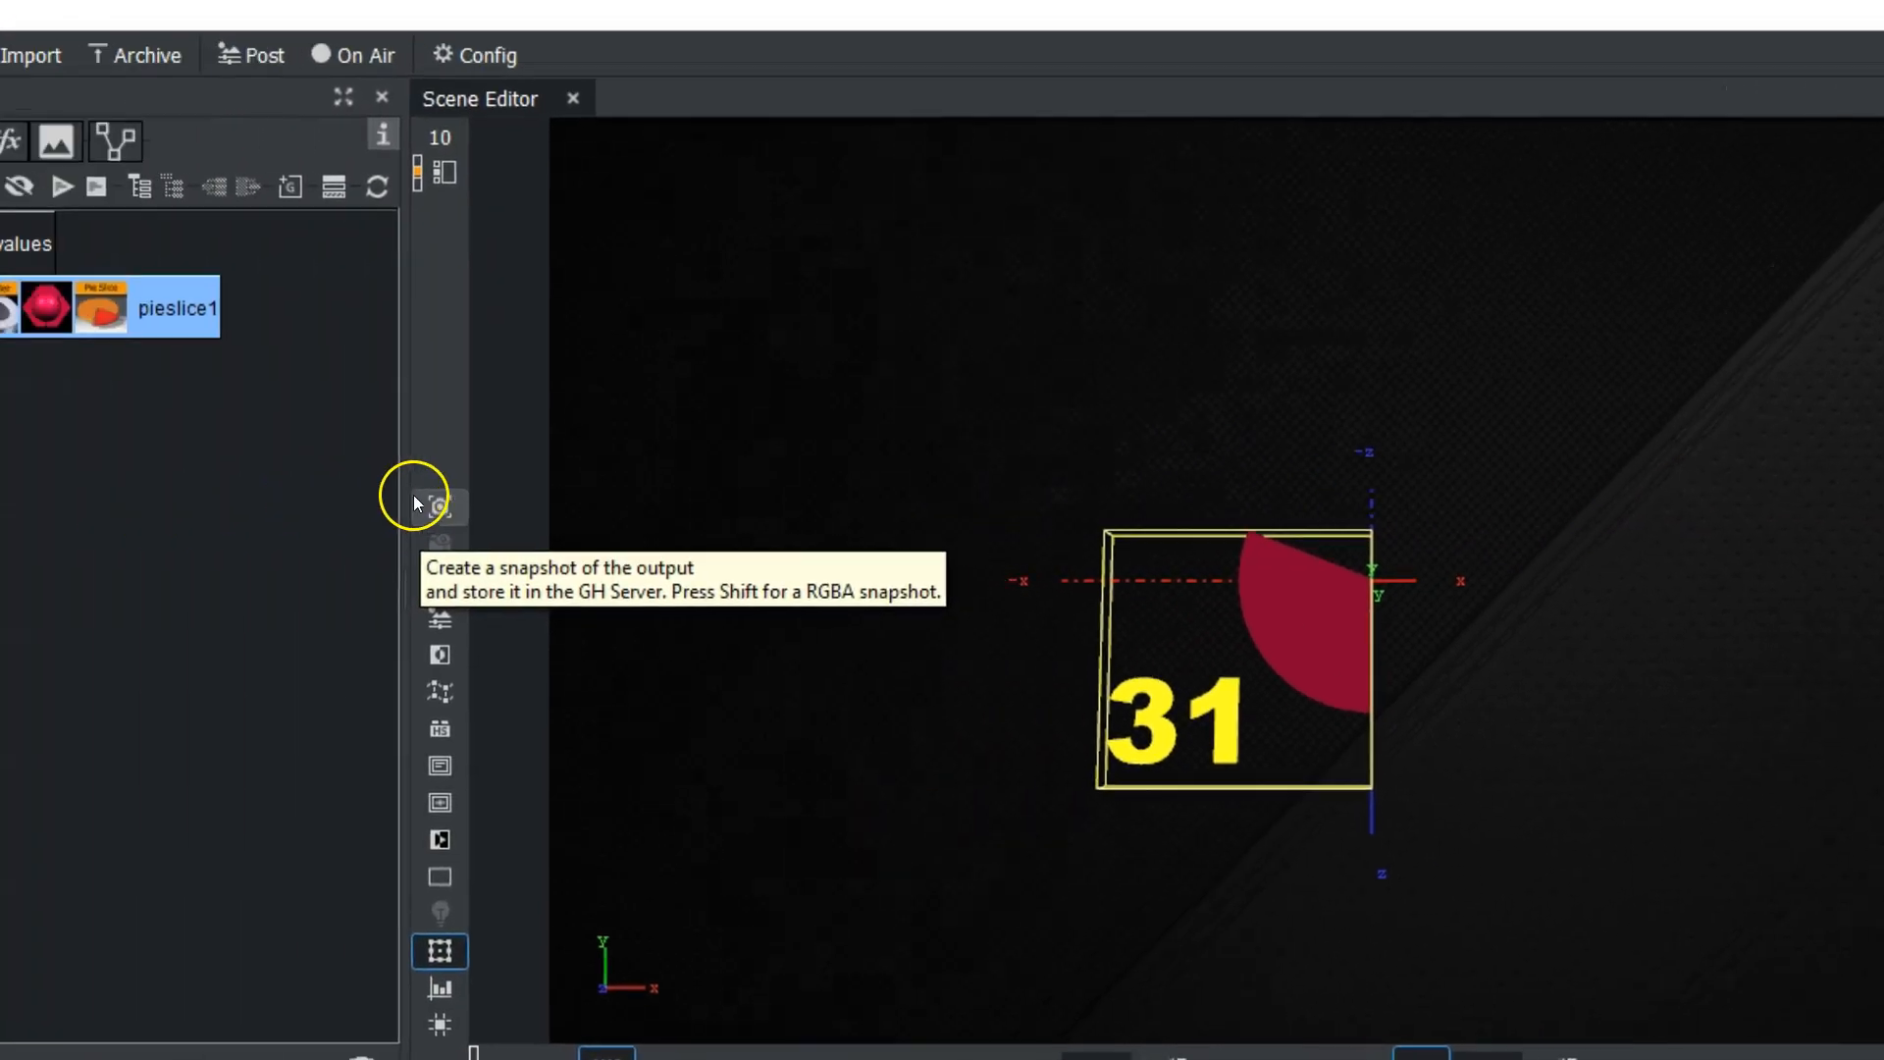
Duplicate the pieslice1 container so that four slice containers sit under values.
left_click_drag(407, 332, 445, 479, "ctrl")
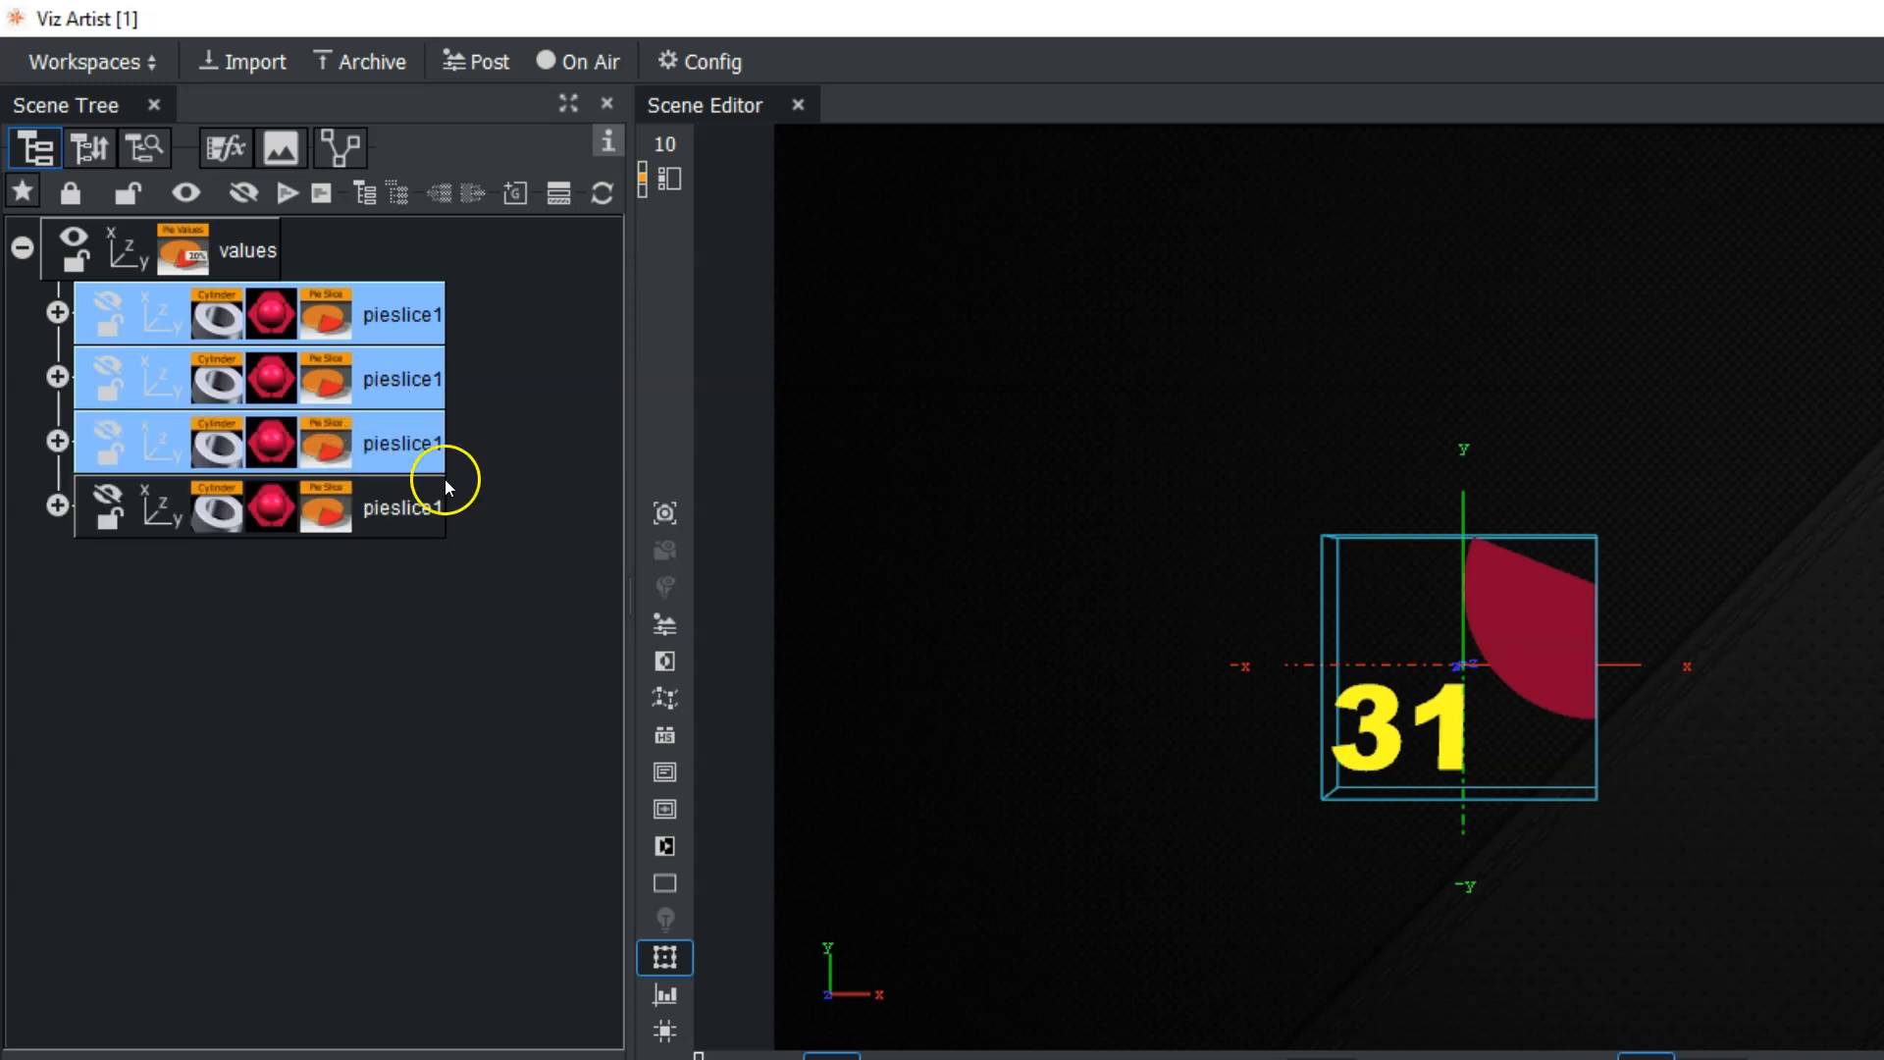
left_click(385, 510)
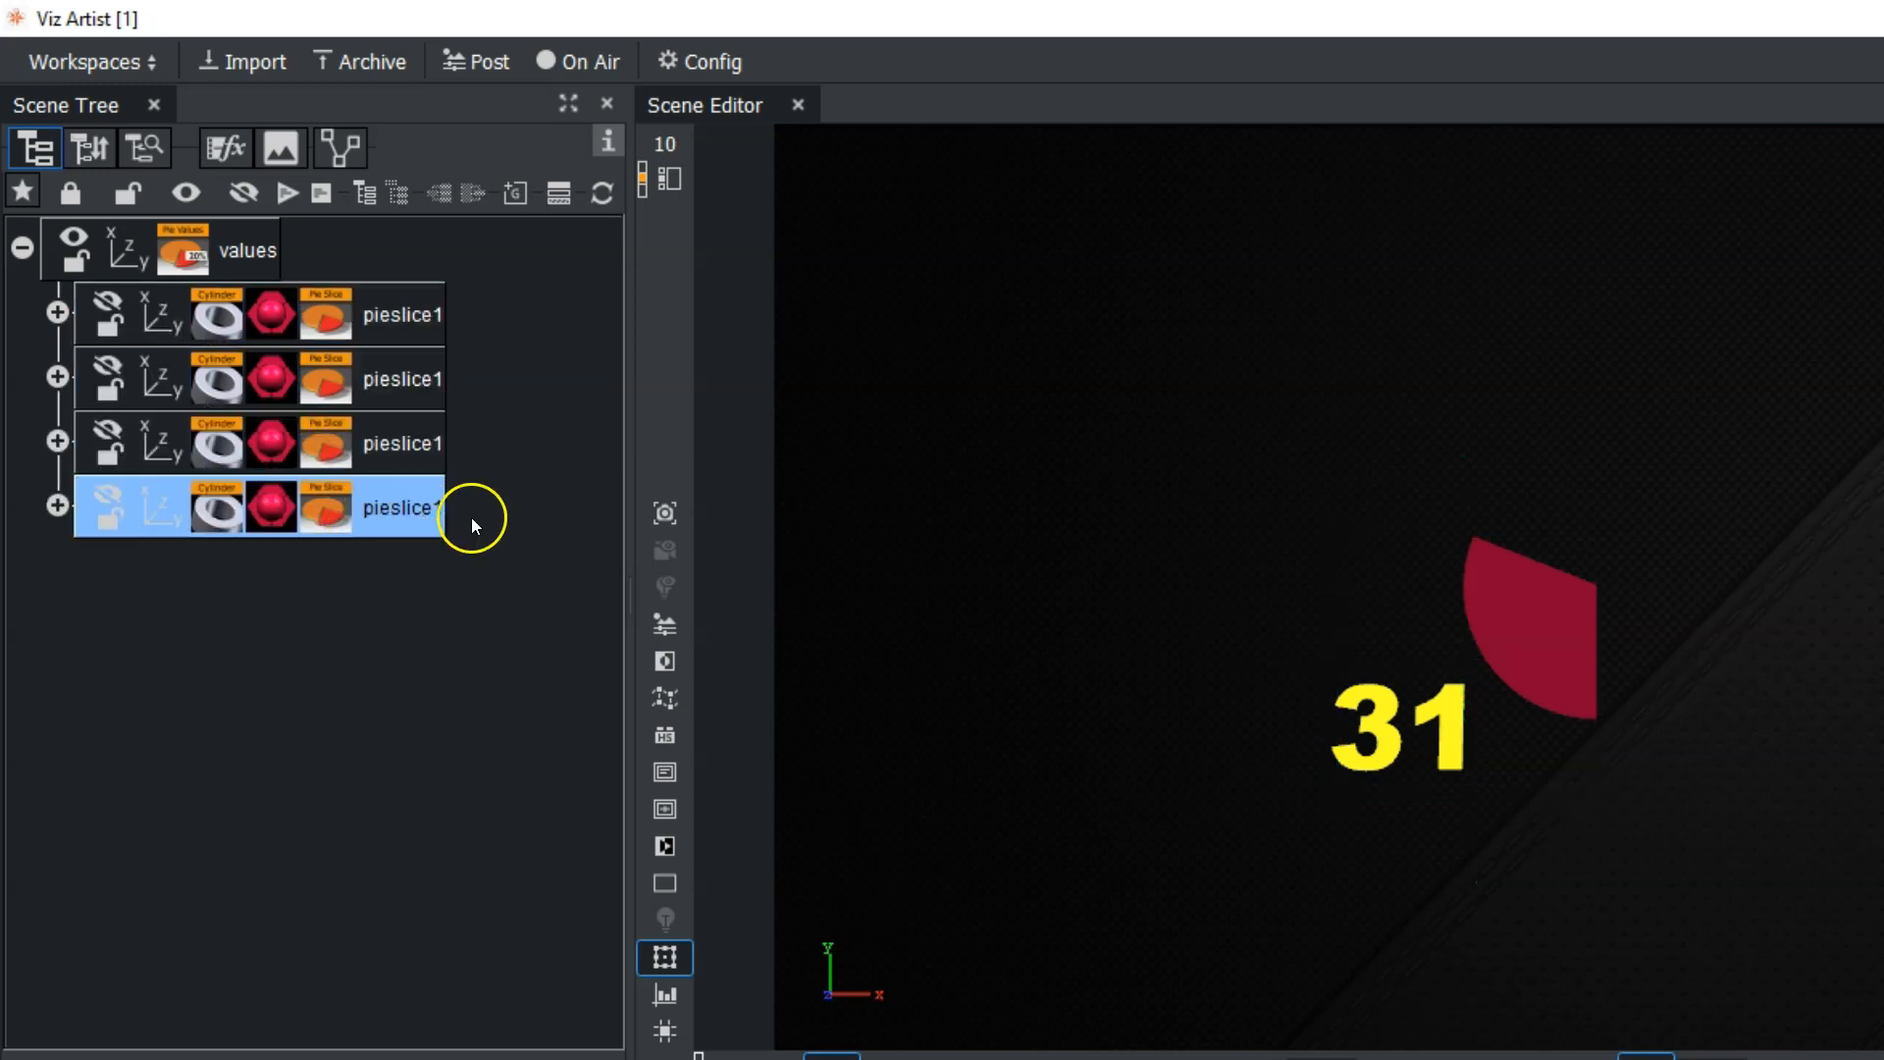
Set Value 1 to 24.5, Value 2 to 27.7 and Value 3 to 16.7 in the PieValues plugin.
left_click(231, 271)
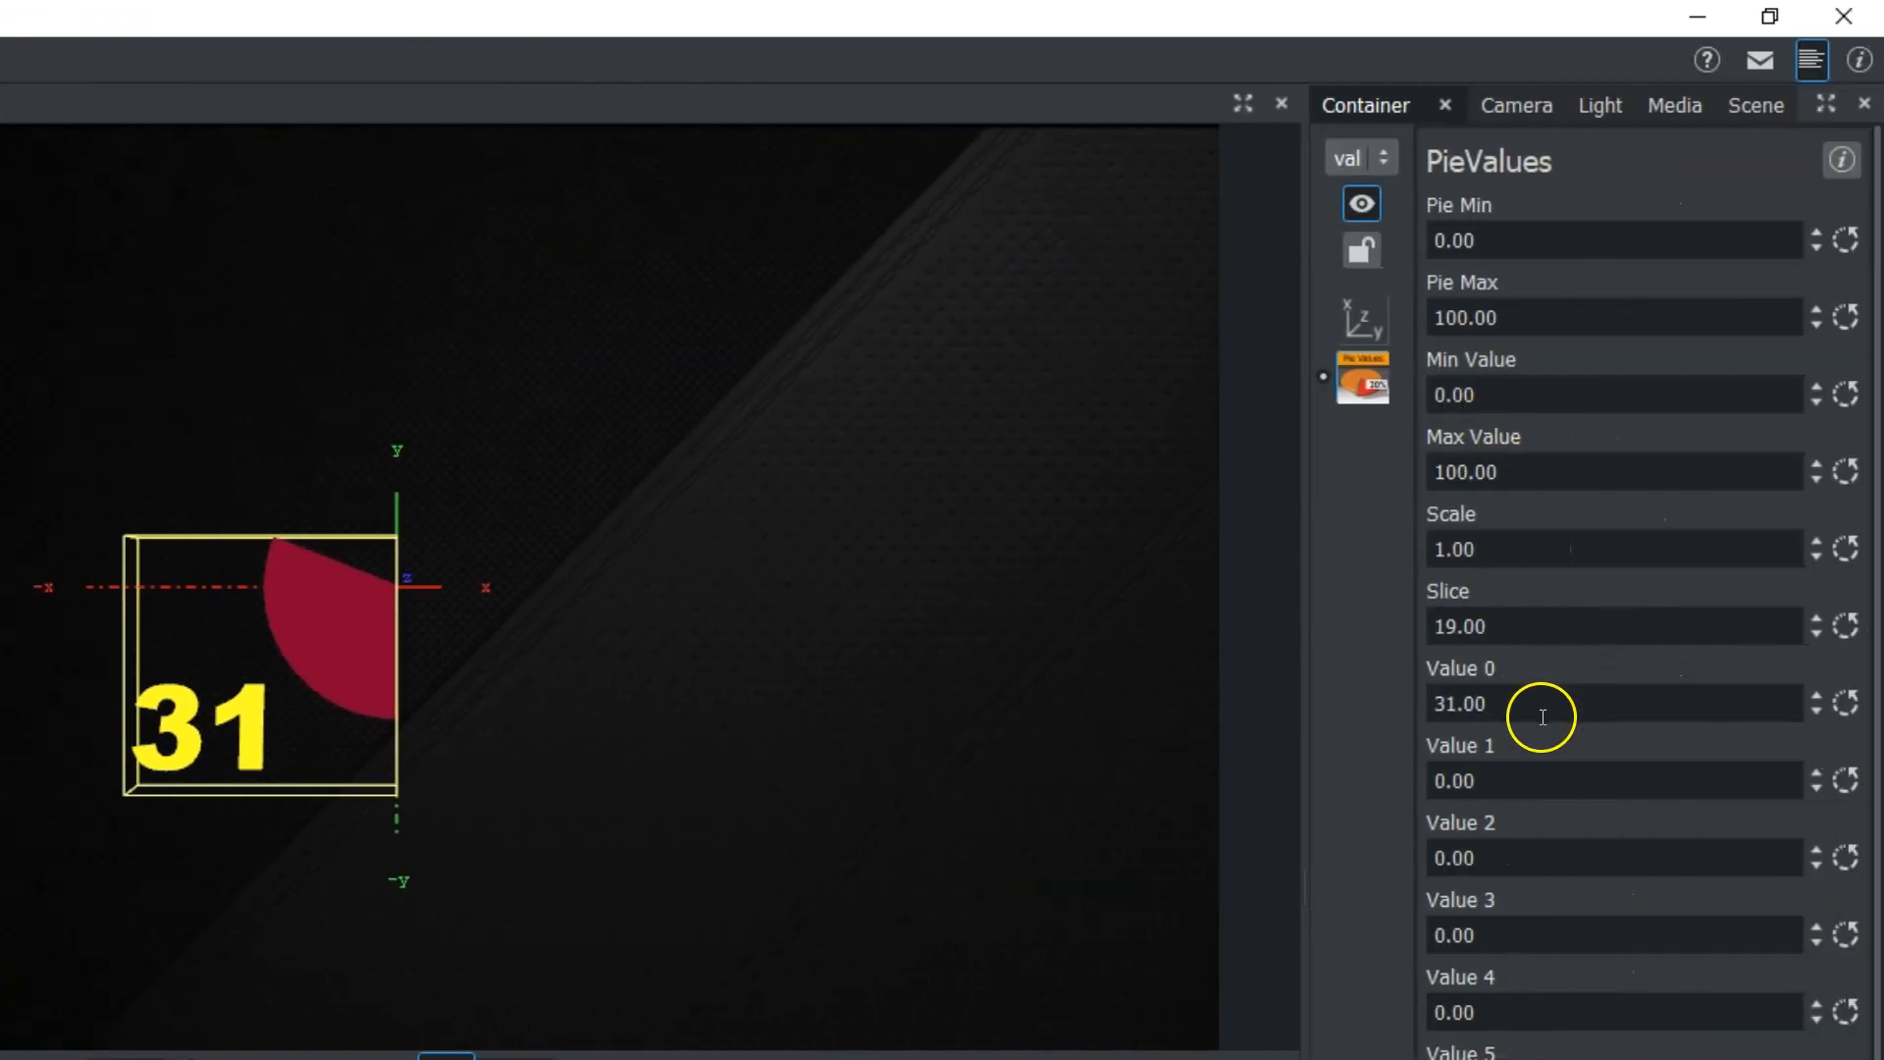
left_click_drag(1450, 780, 1668, 804)
left_click_drag(1443, 850, 1864, 858)
left_click_drag(1447, 927, 1711, 933)
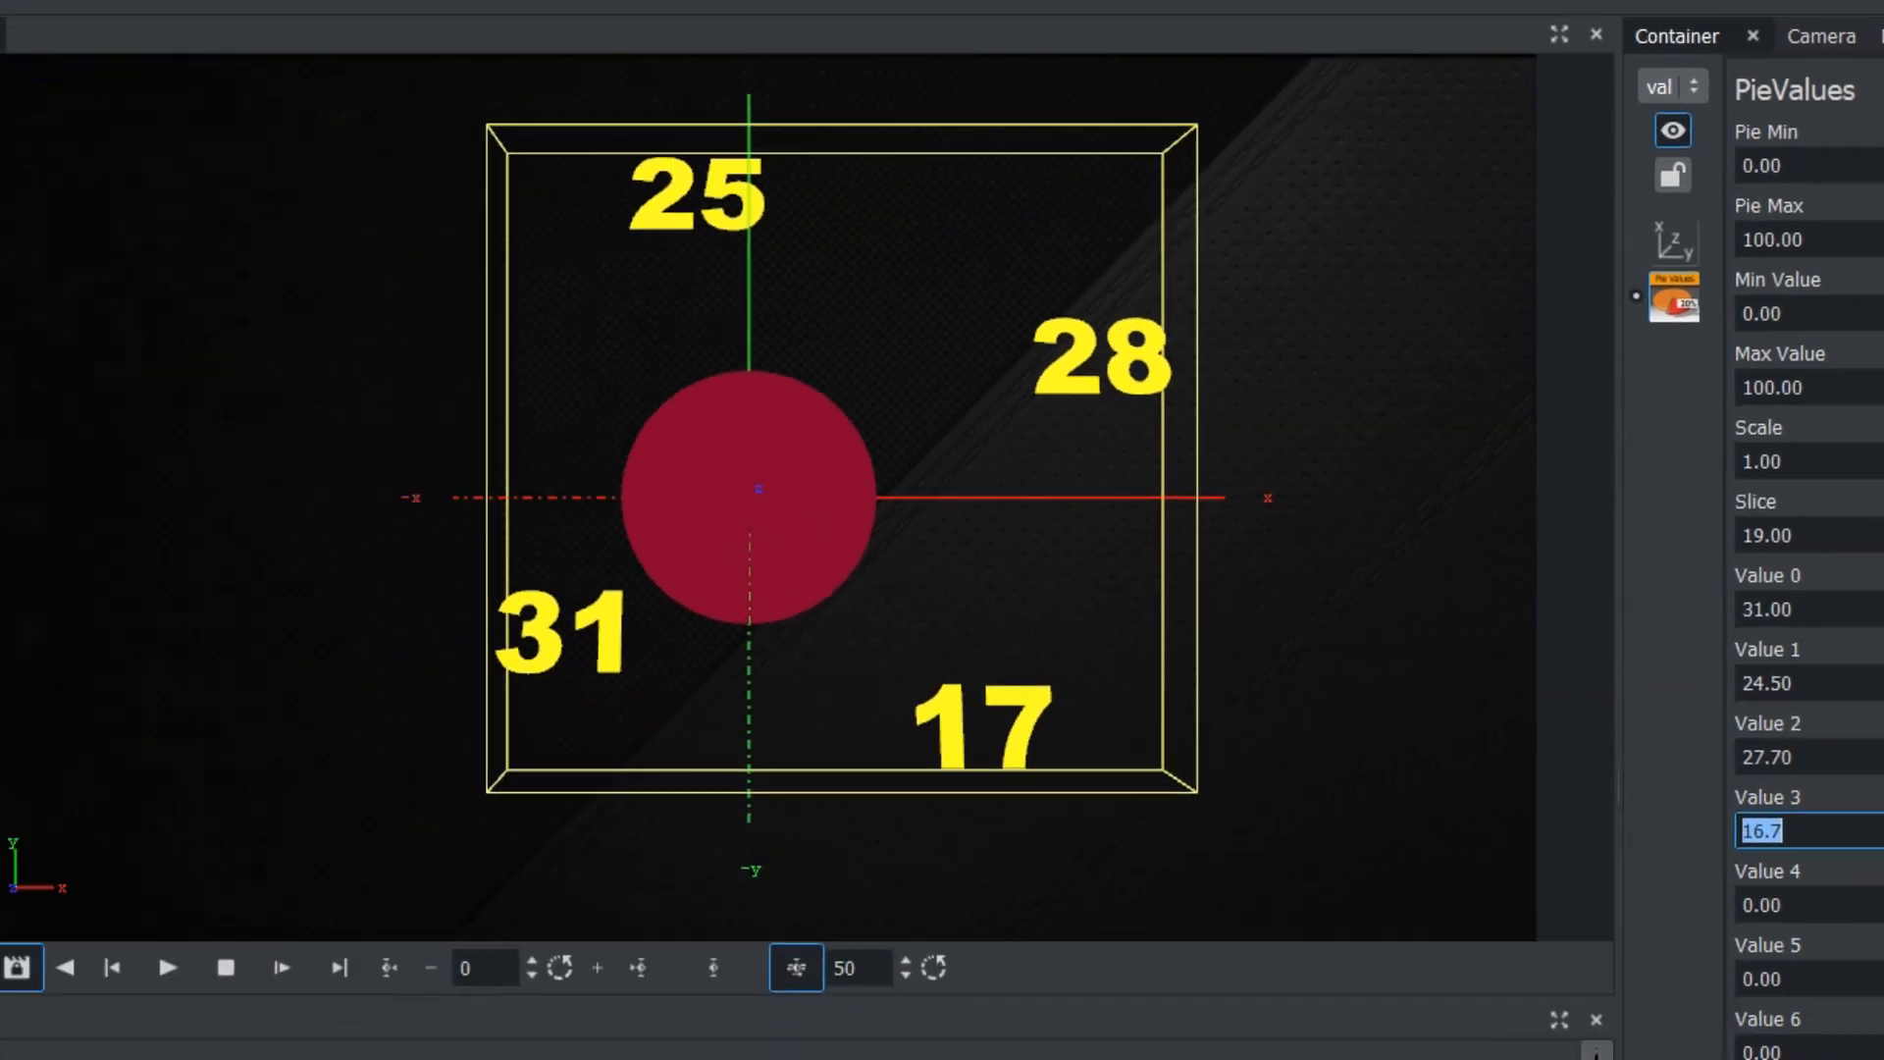
Apply the bright1 material to the second slice, green to the third and purple(1) to the fourth.
left_click_drag(384, 970, 240, 149)
left_click_drag(880, 956, 248, 208)
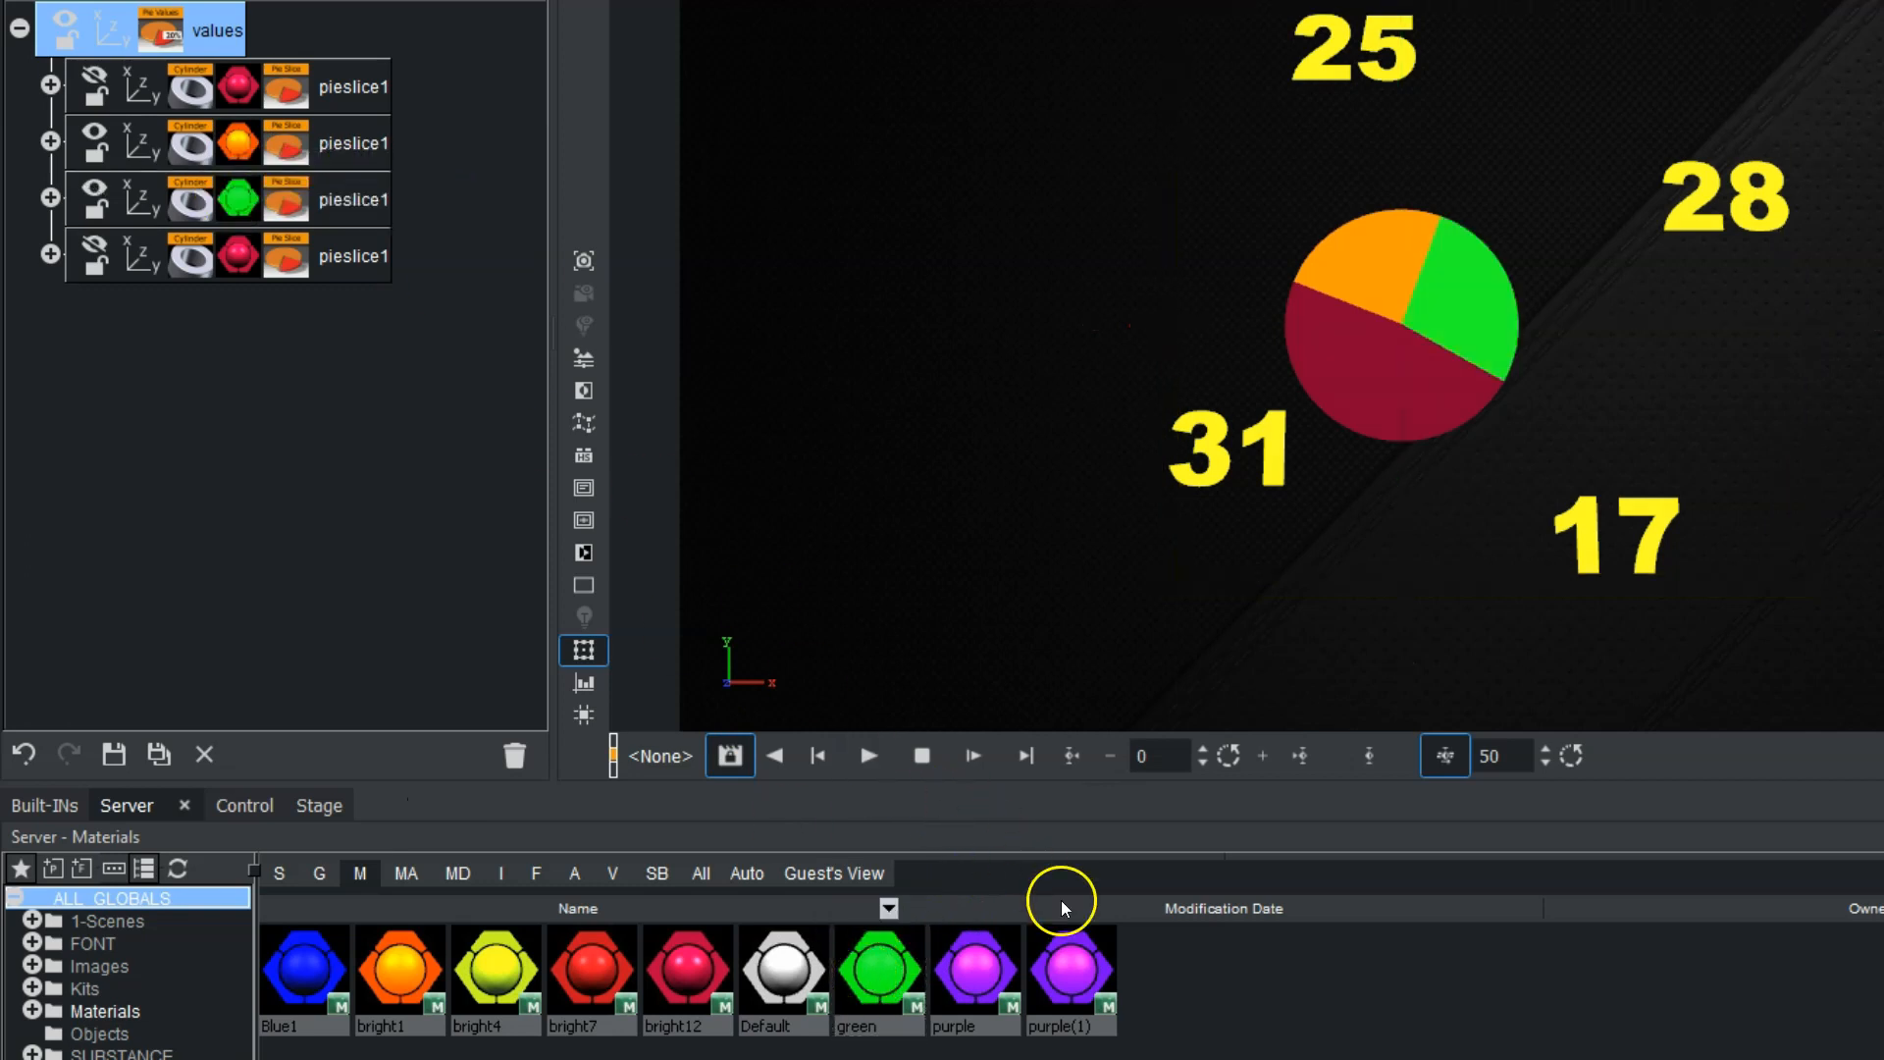
left_click(241, 257)
left_click_drag(1080, 975, 241, 257)
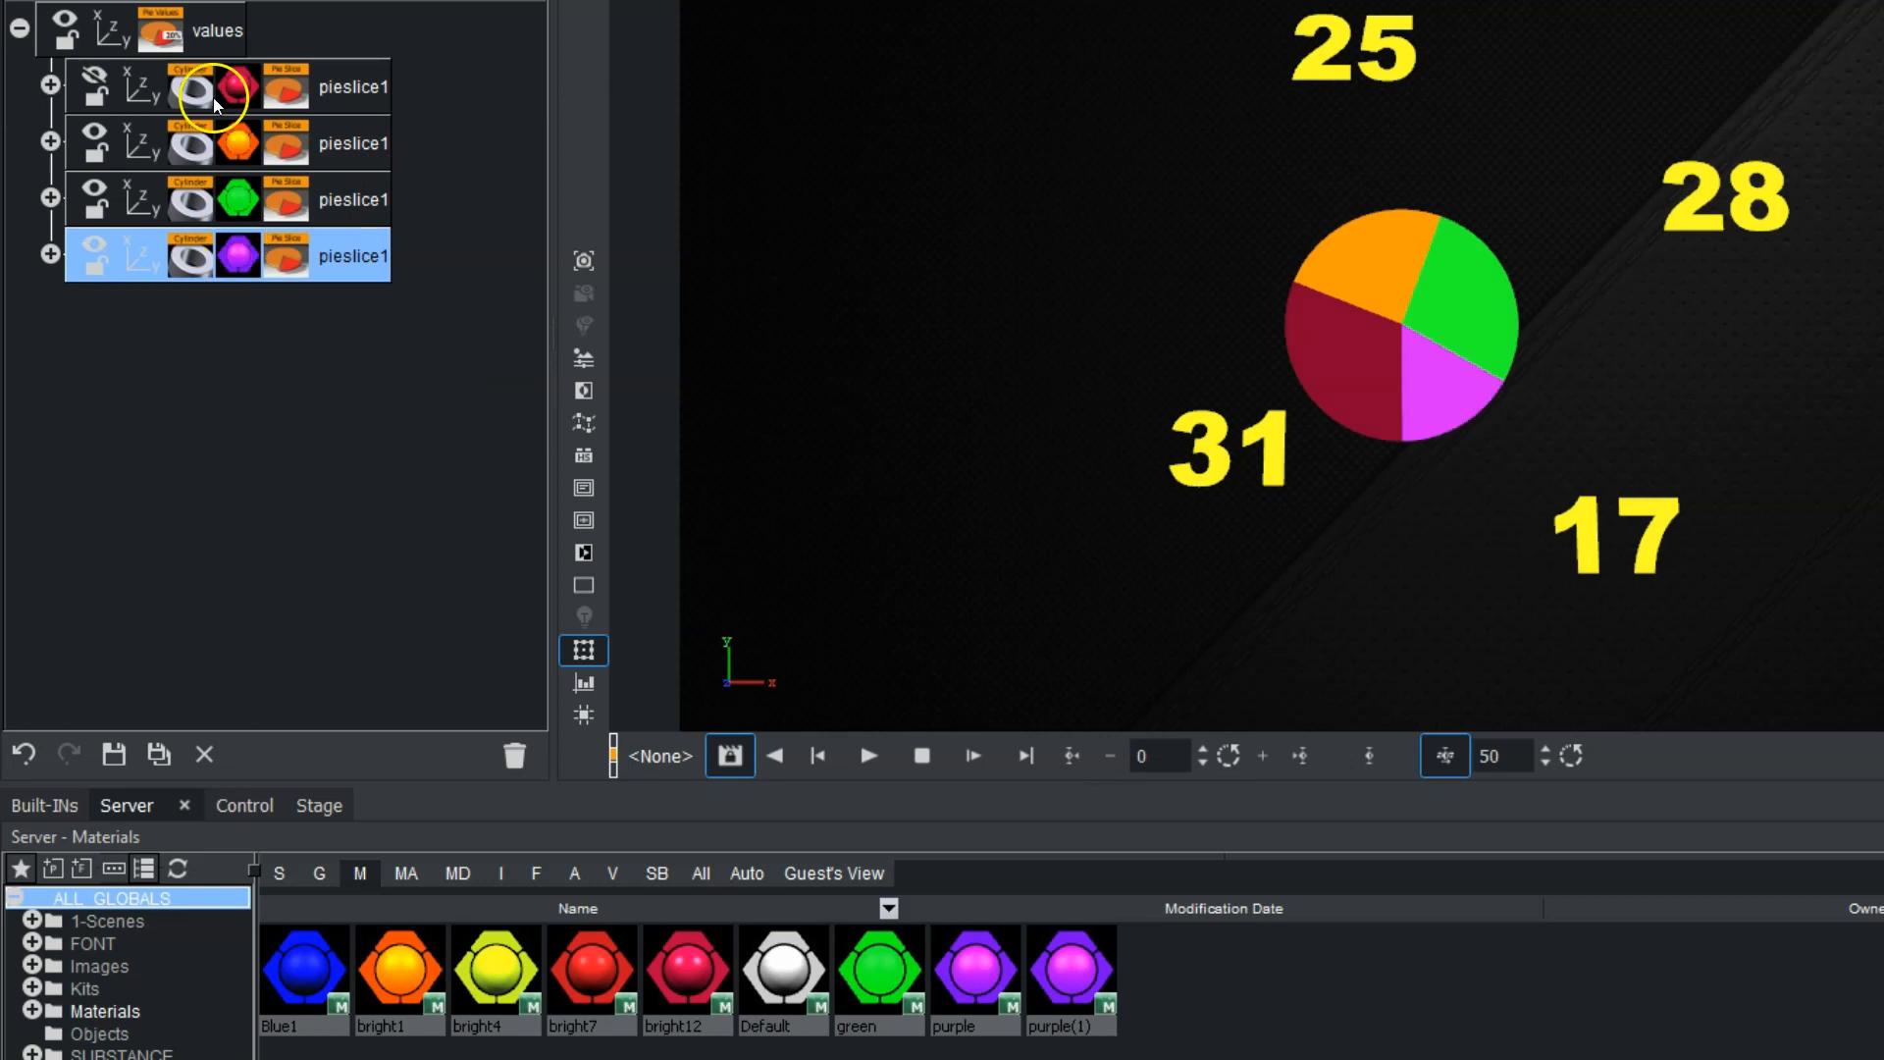
Adjust the PieValues plugin's Value 1 to 22.3 and Value 2 to 28.4.
left_click(147, 30)
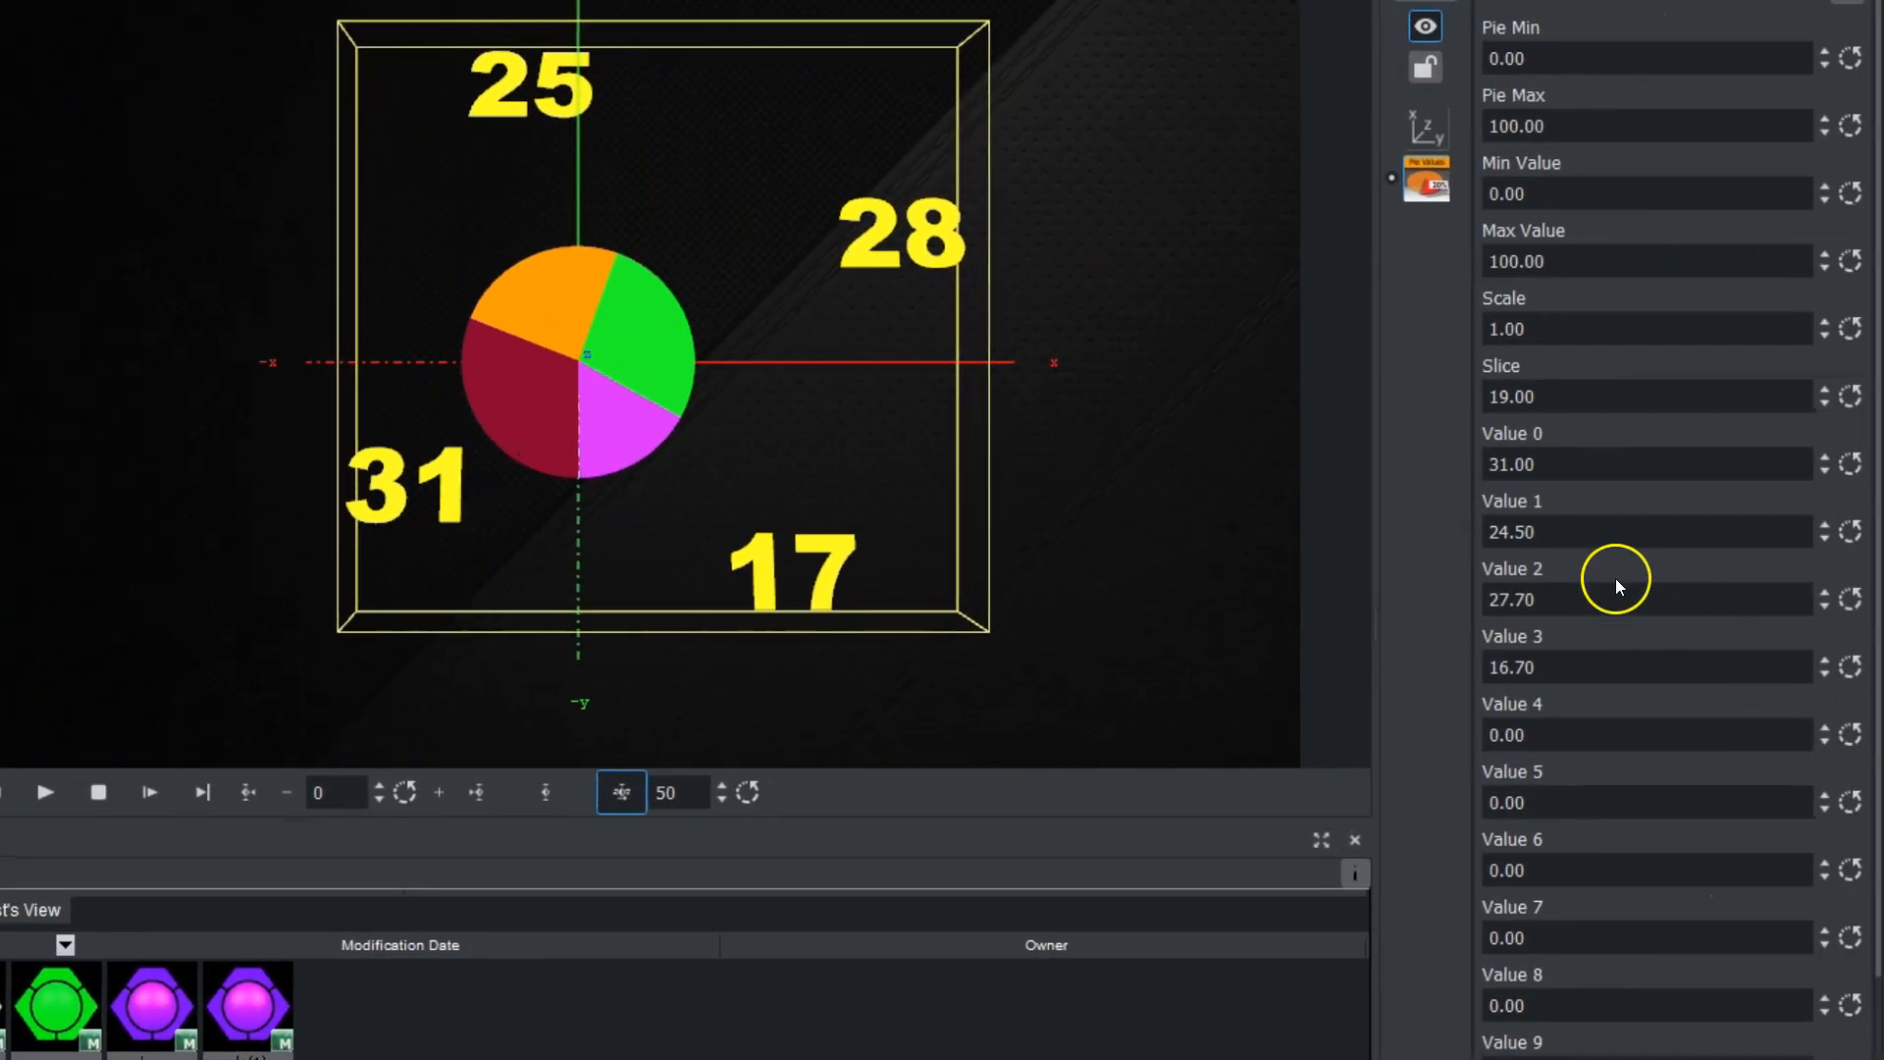
mouse_move(1584, 538)
left_mouse_down()
mouse_move(1540, 530)
mouse_move(1573, 504)
left_mouse_up()
mouse_move(1565, 605)
left_mouse_down()
mouse_move(1548, 602)
mouse_move(1577, 601)
left_mouse_up()
left_click(1591, 725)
left_click_drag(1582, 725, 1582, 725)
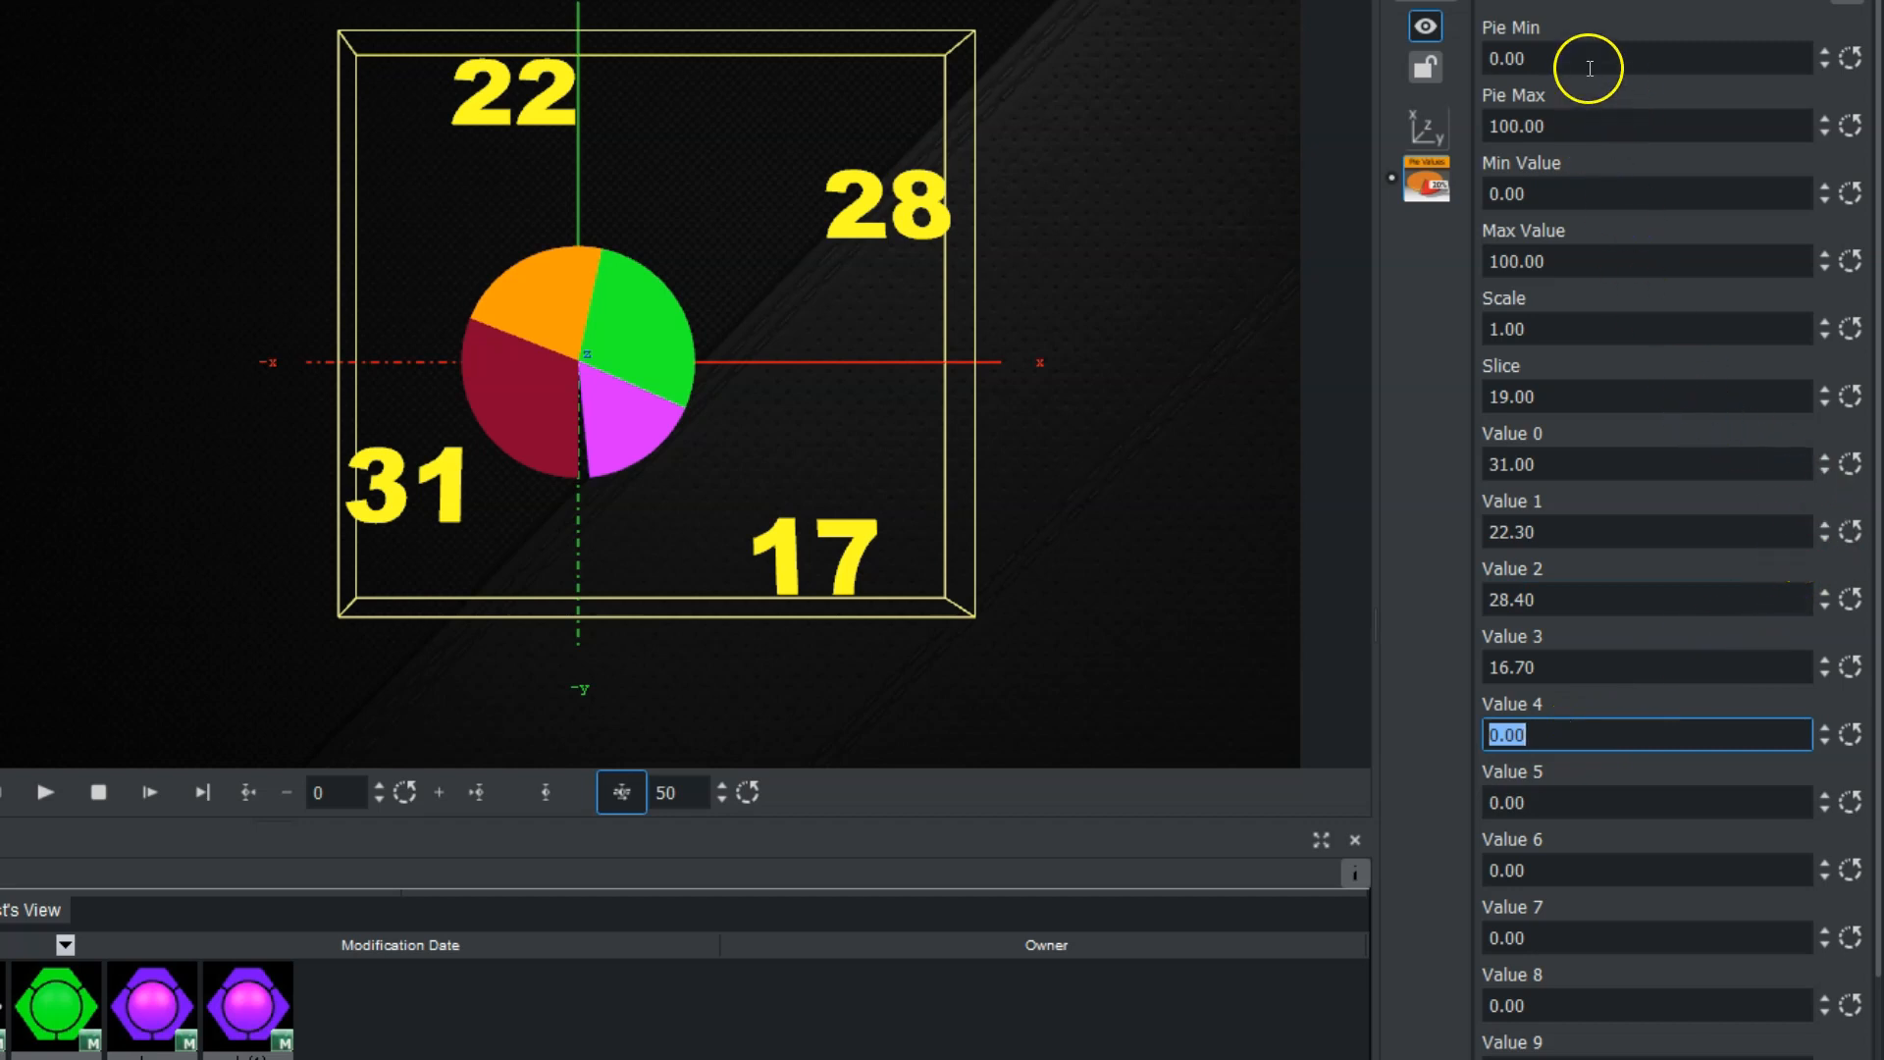
Set Pie Min to -0.3 and Pie Max to 98 so the slices close into a full circle.
left_click_drag(1593, 61, 1537, 54)
left_click_drag(1627, 128, 1531, 128)
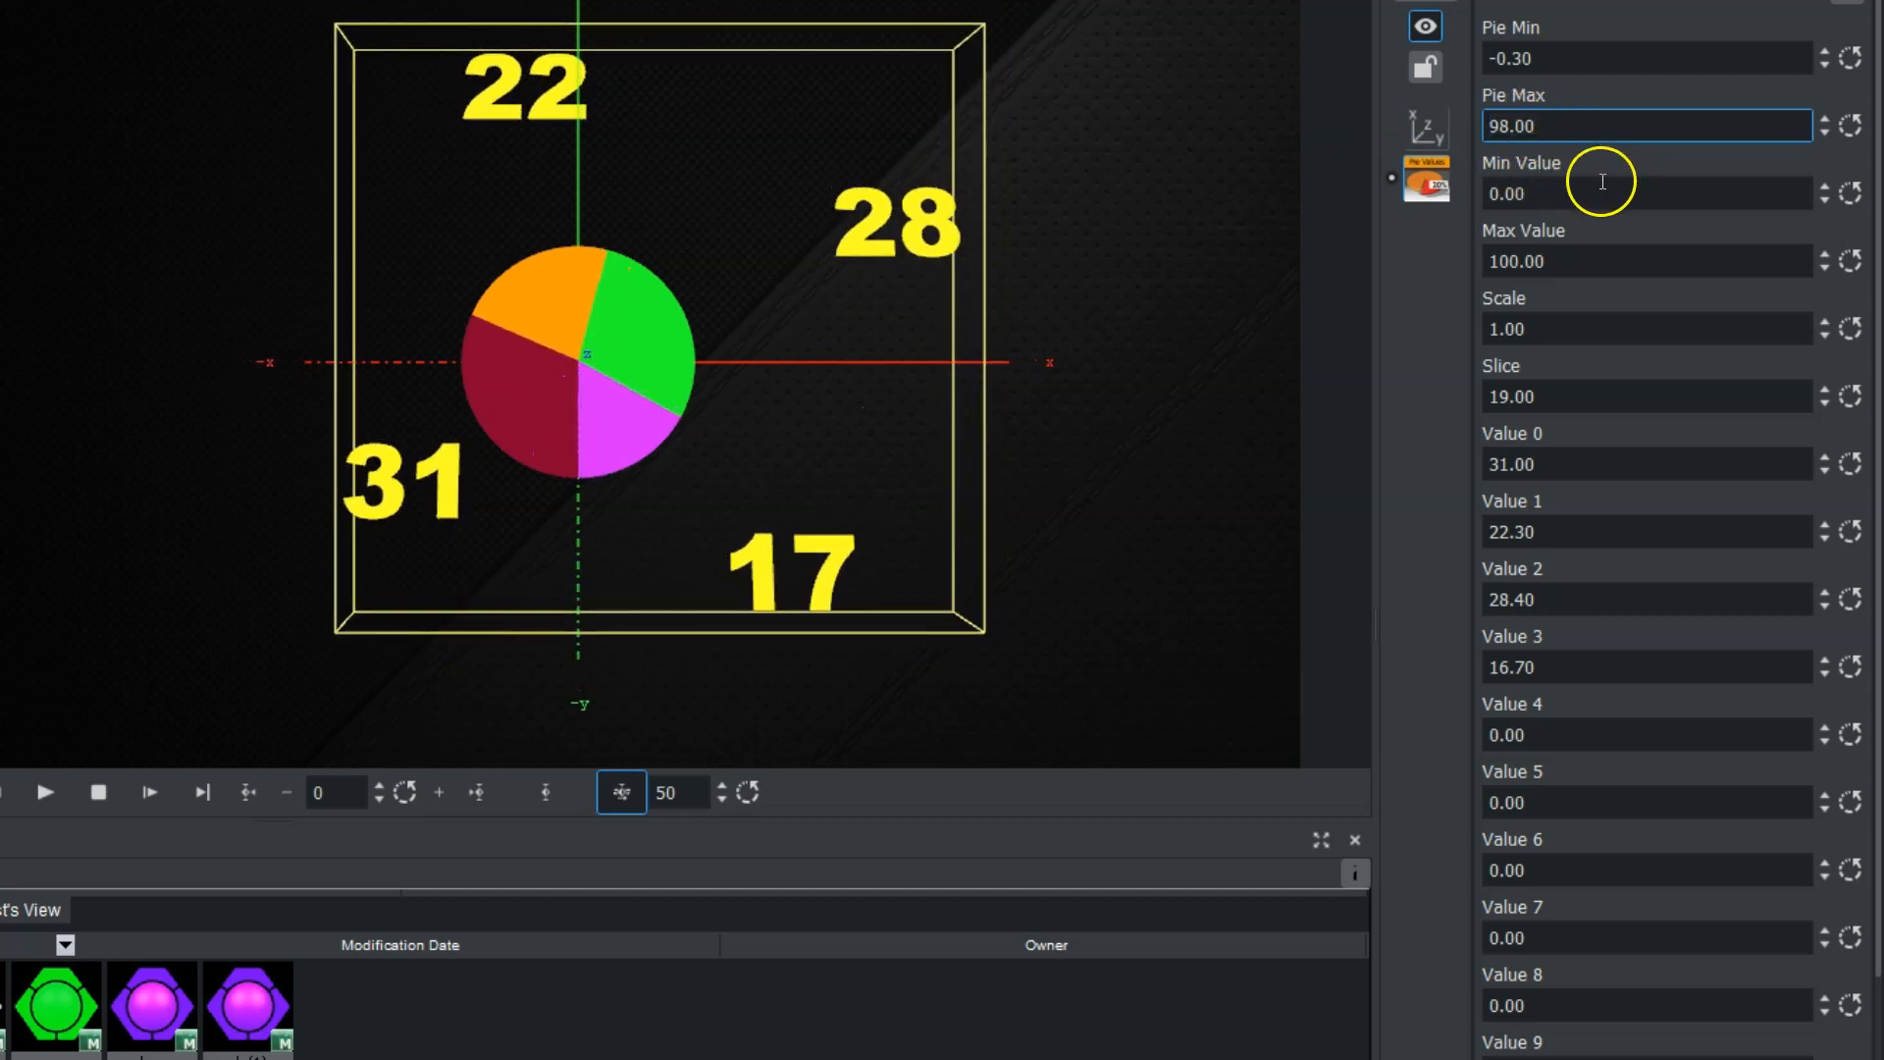
Set the PieValues plugin's Min Value to -2.6 and Max Value to 100.5, keeping Scale at 1.
left_click_drag(1566, 194, 1558, 192)
left_click_drag(1560, 261, 1528, 279)
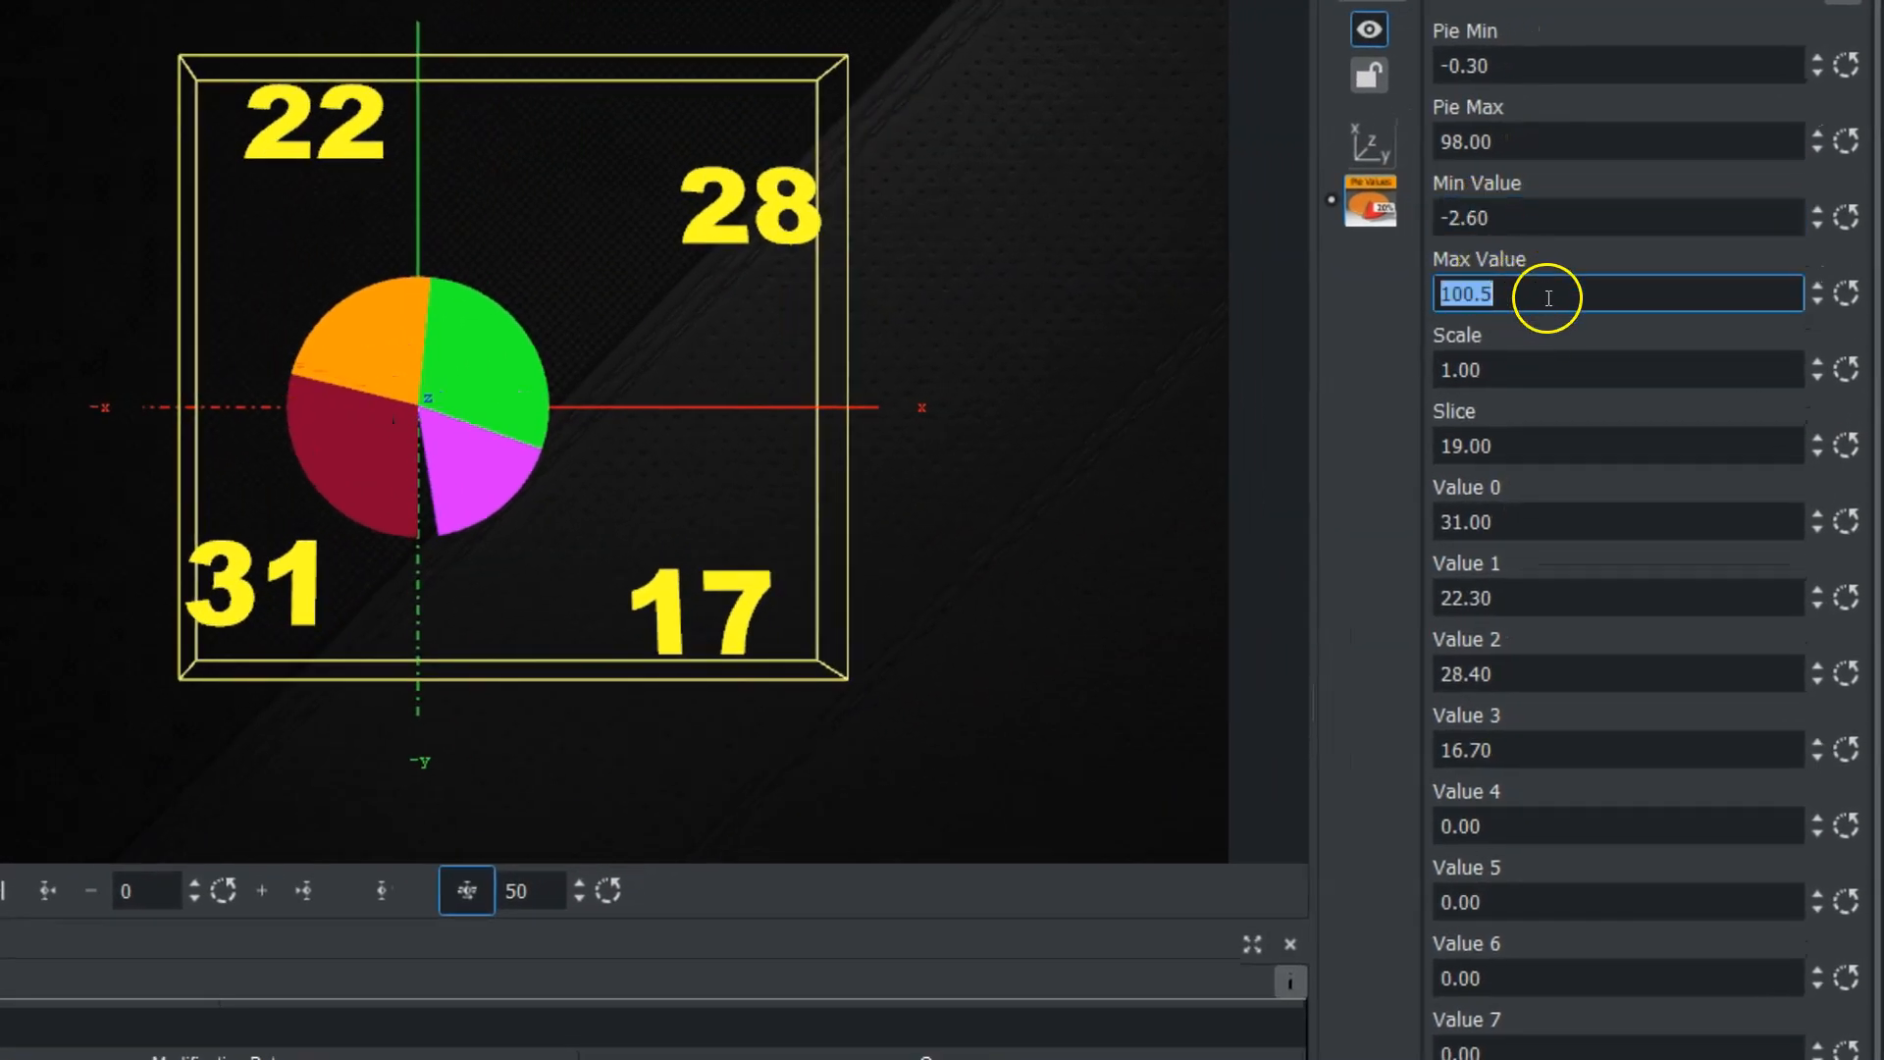
left_click_drag(1543, 363, 1485, 373)
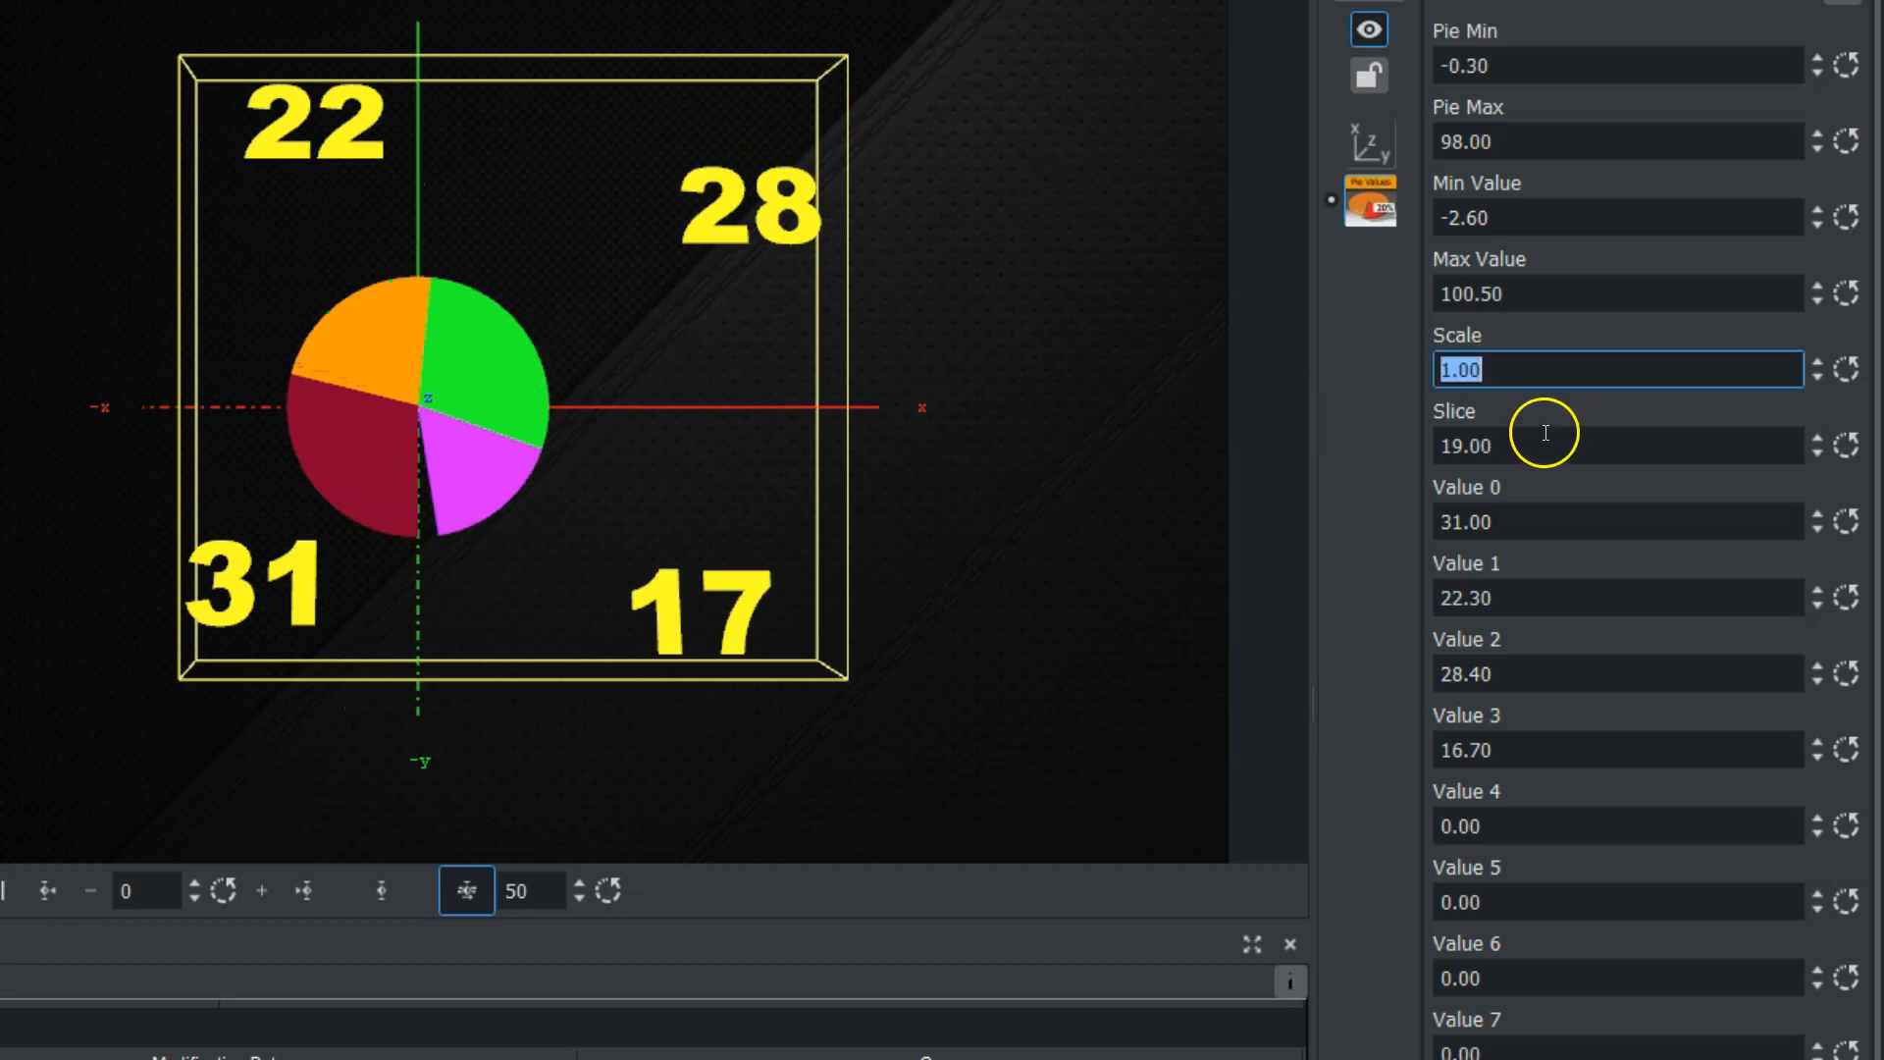
left_click_drag(1545, 436, 1242, 470)
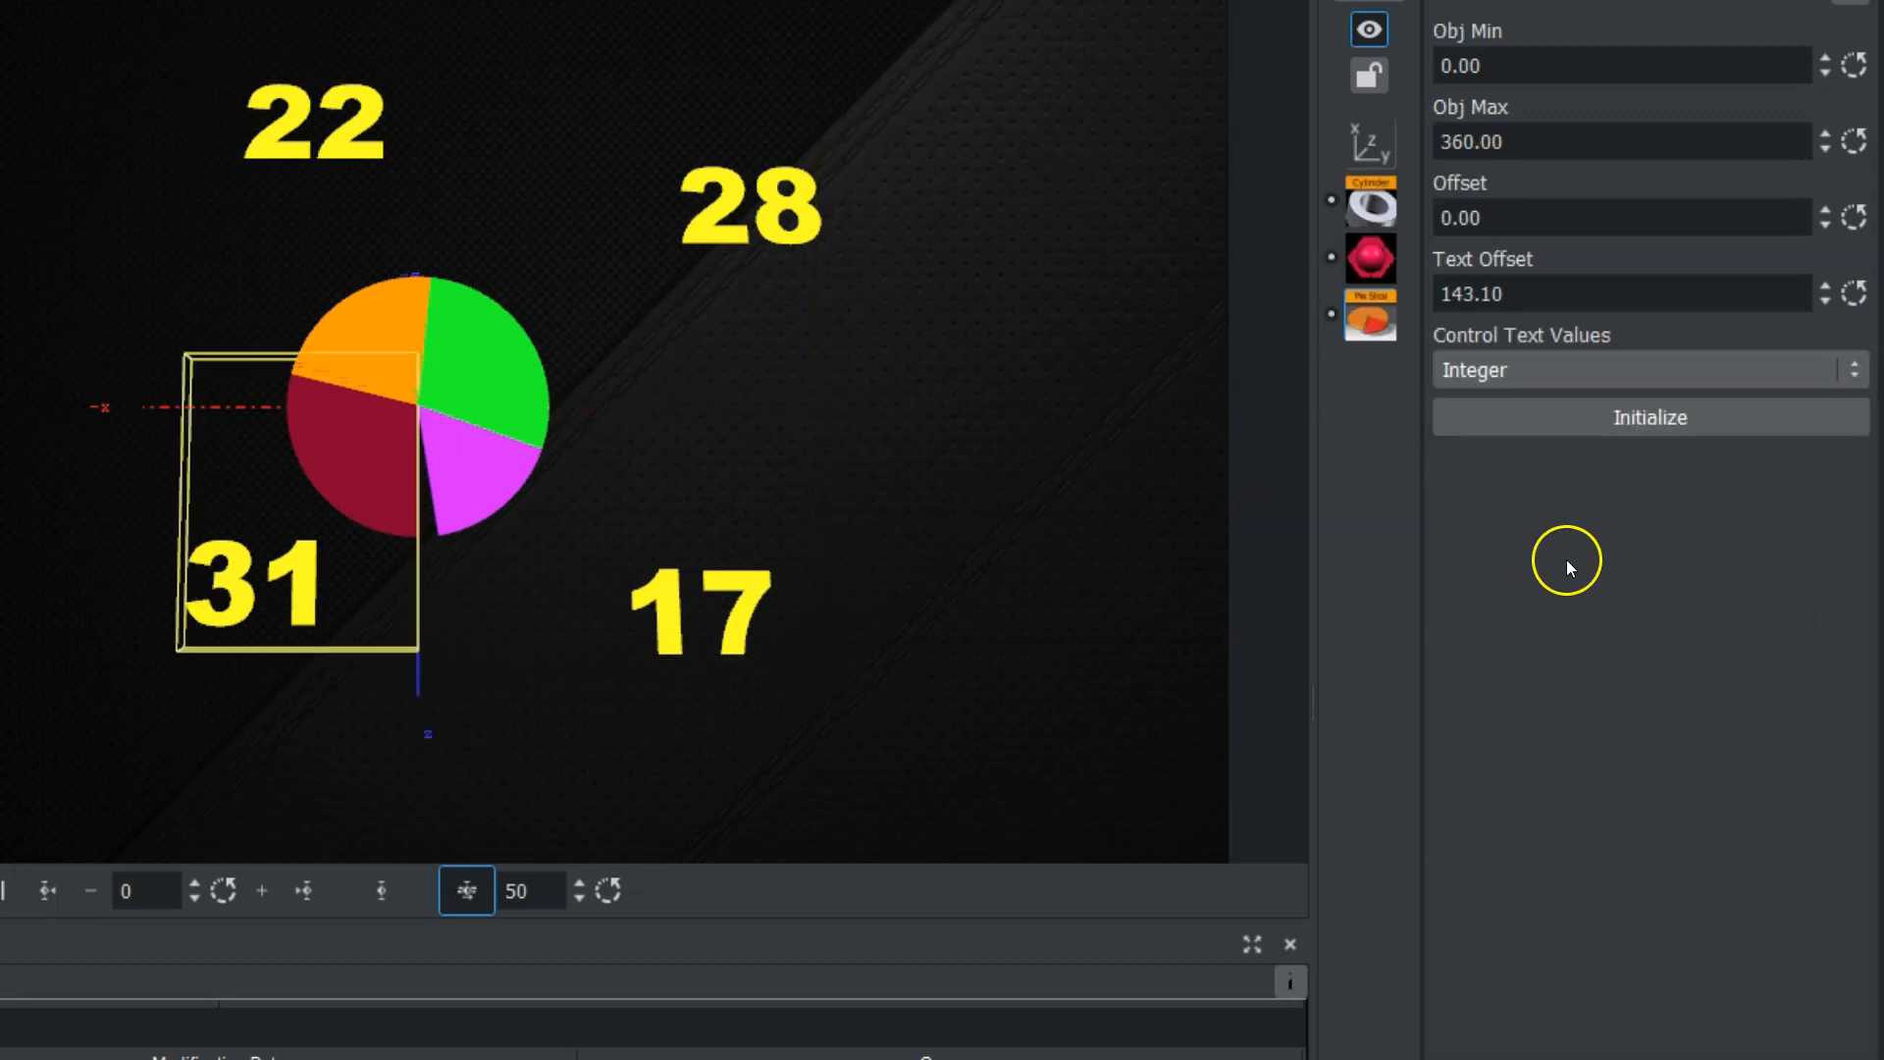
Pull the first two slices out of the pie by setting their PieSlice Offset to 15.3 and 16.3 respectively.
left_click_drag(1453, 215, 1696, 203)
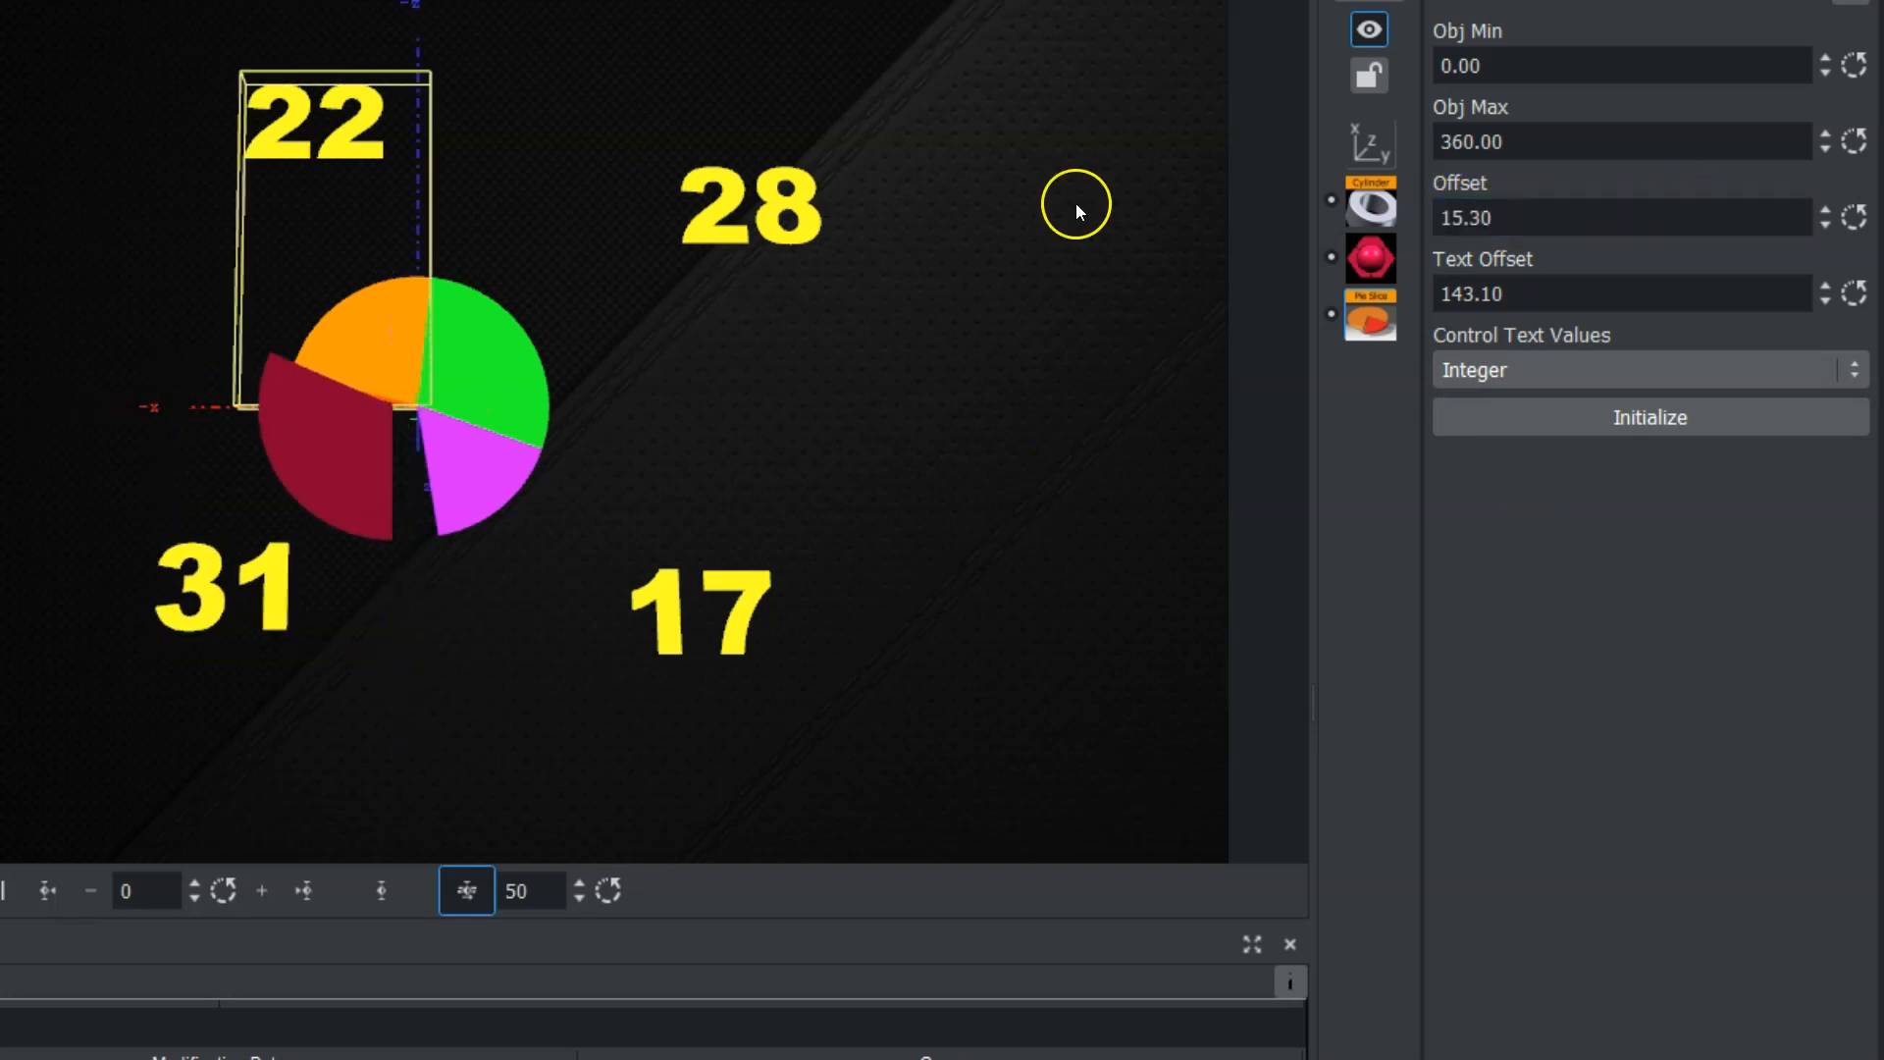
left_click(1853, 217)
left_click_drag(1468, 215, 1717, 164)
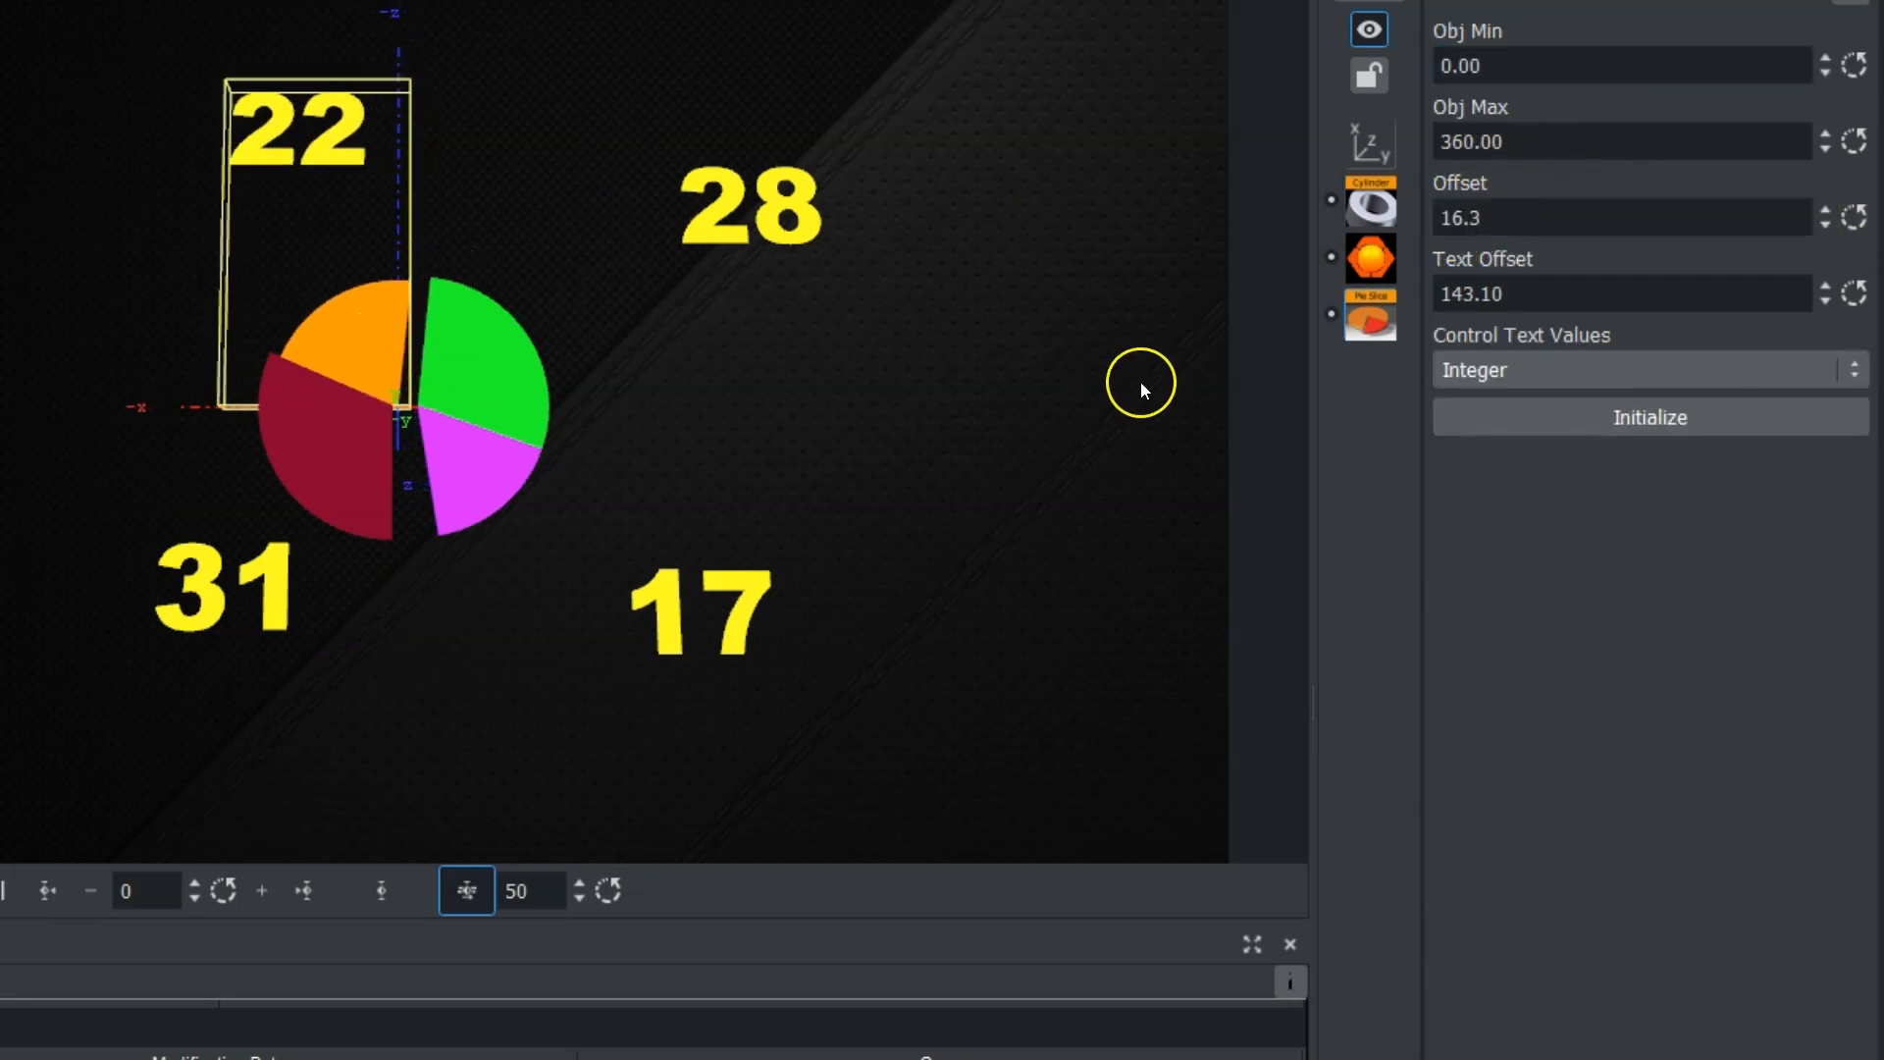
left_click(1472, 217)
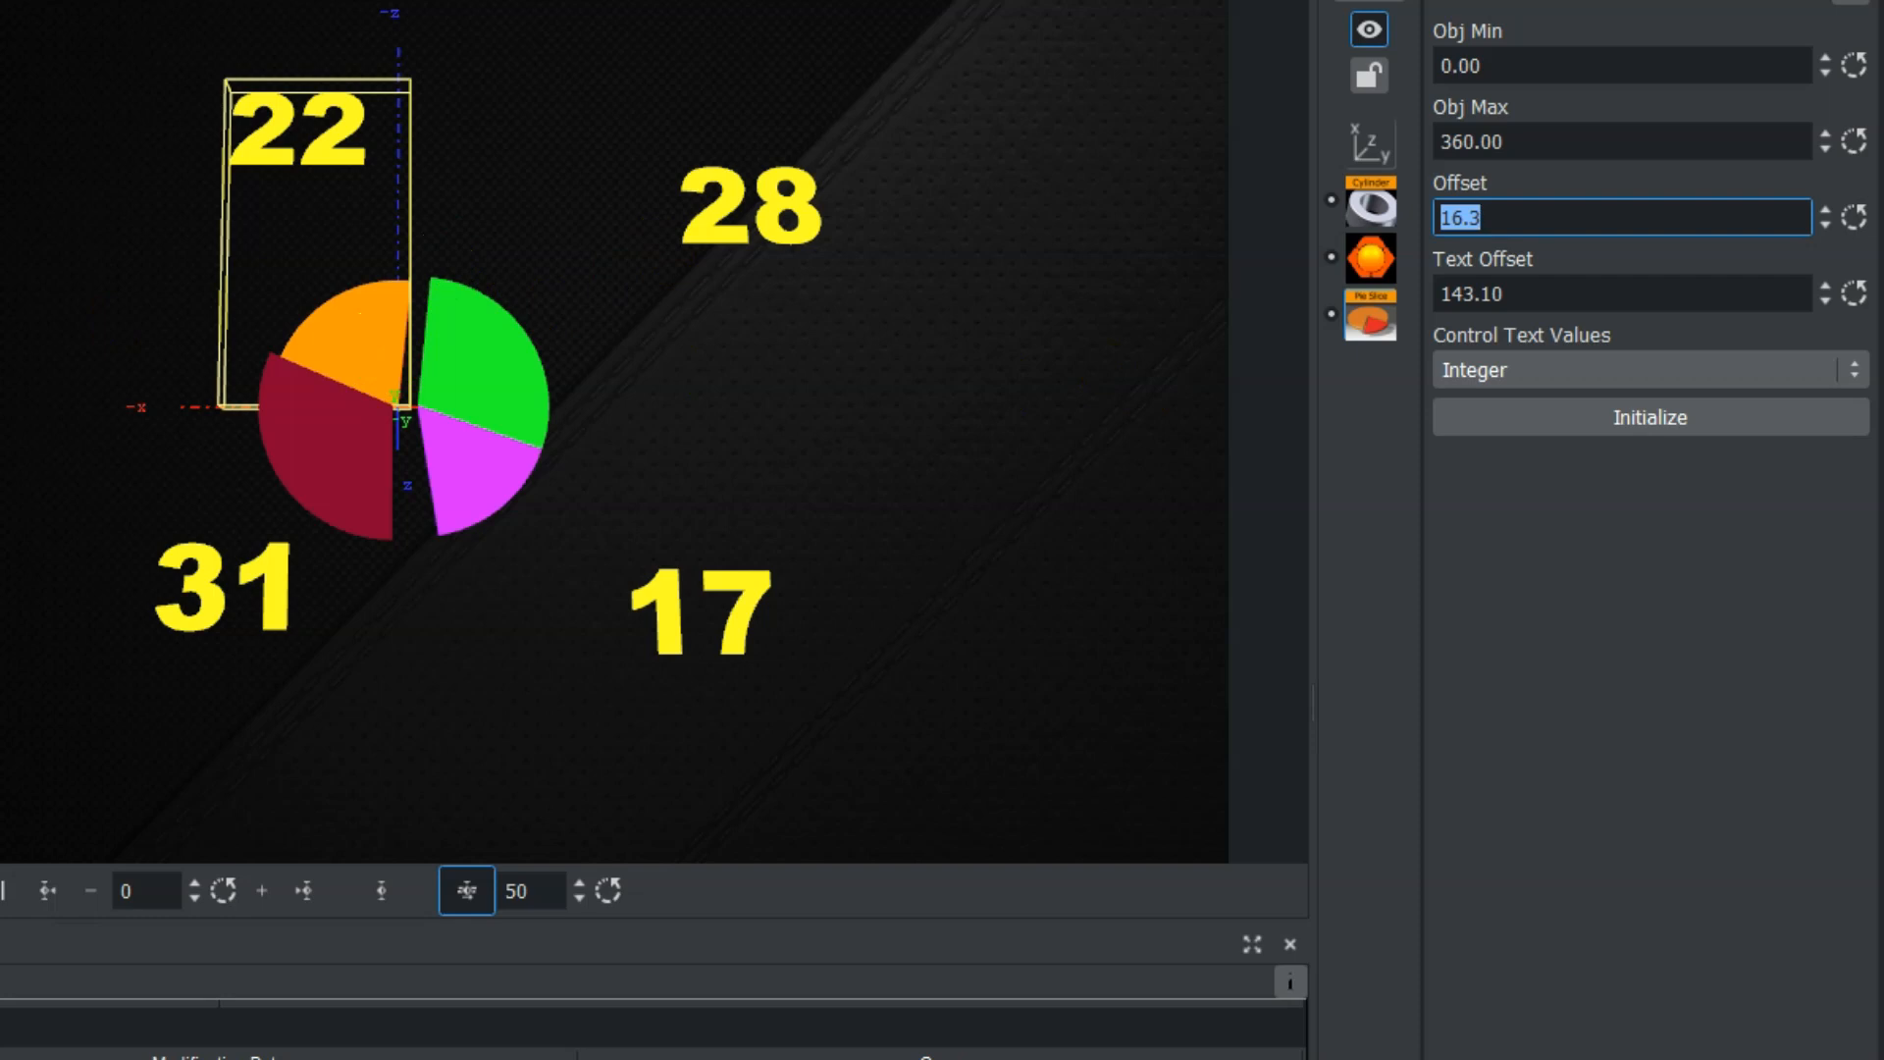
key("Return")
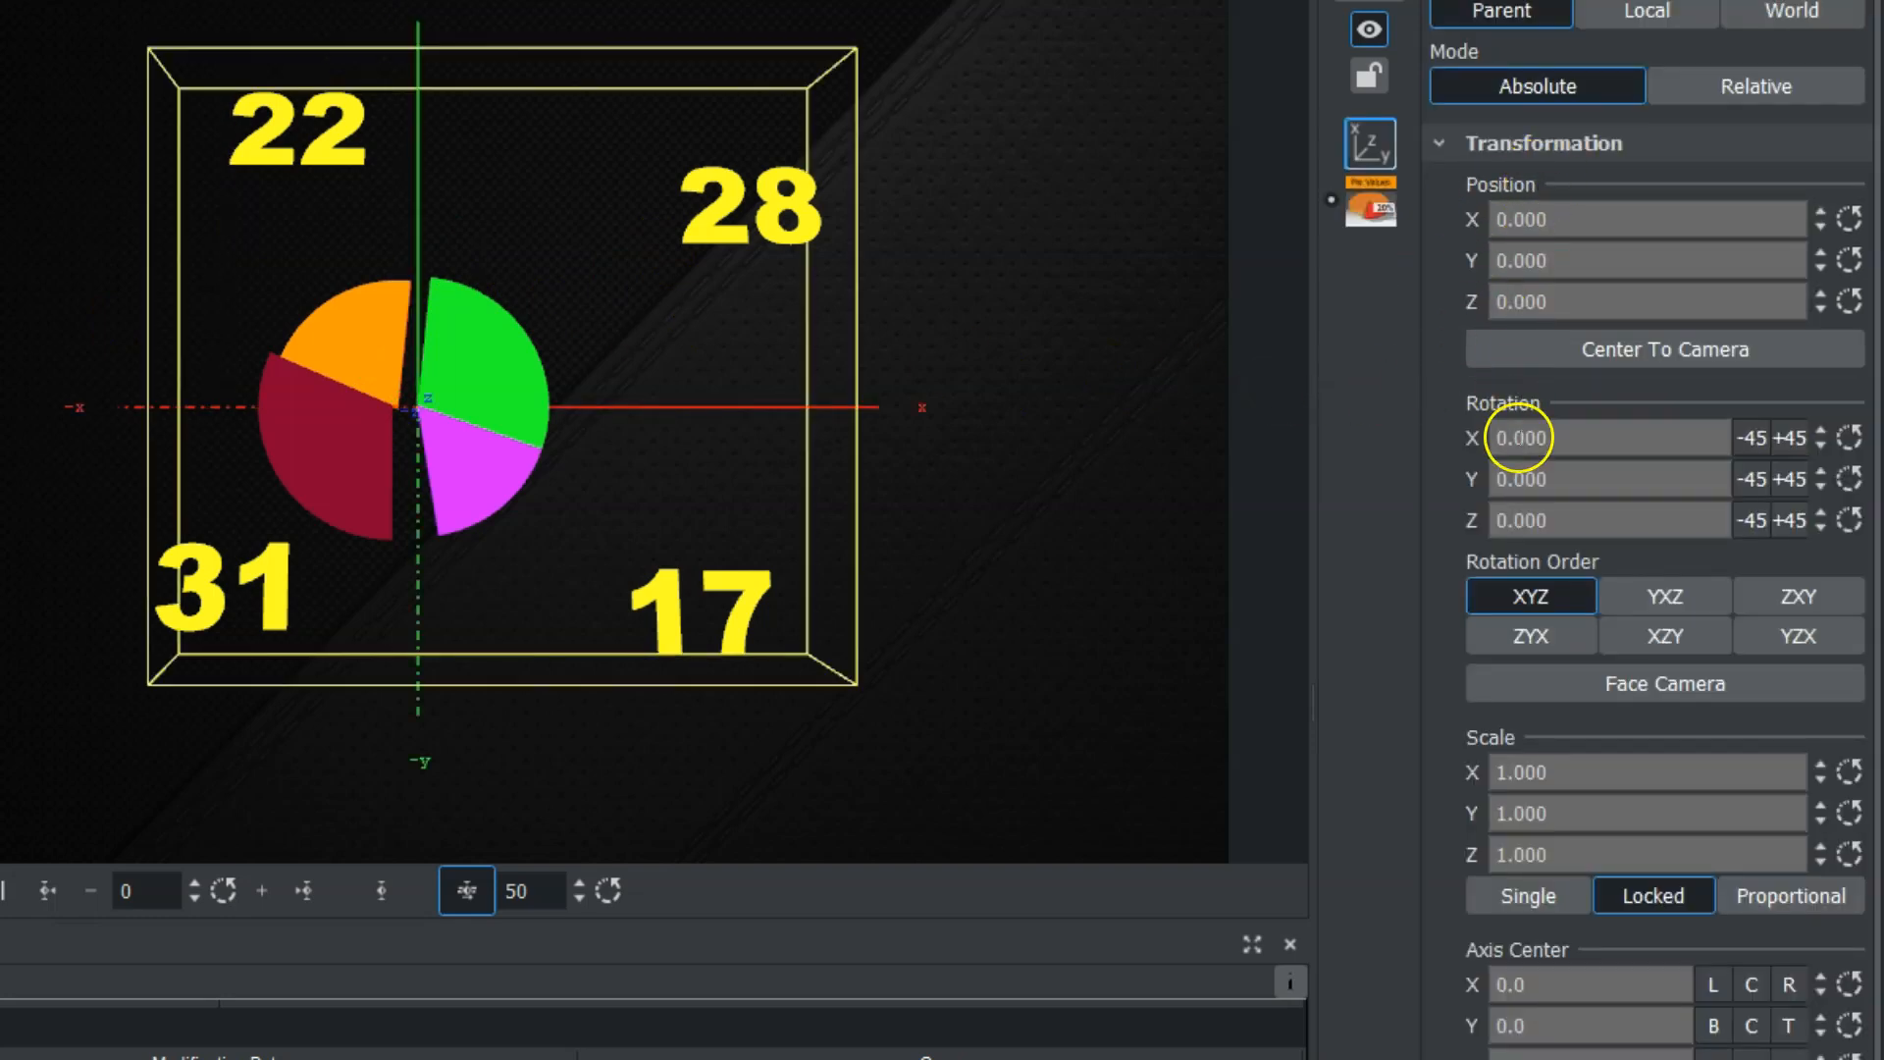
Tilt the whole pie chart by setting the values container's X rotation to -32.
left_click_drag(1541, 435, 1499, 442)
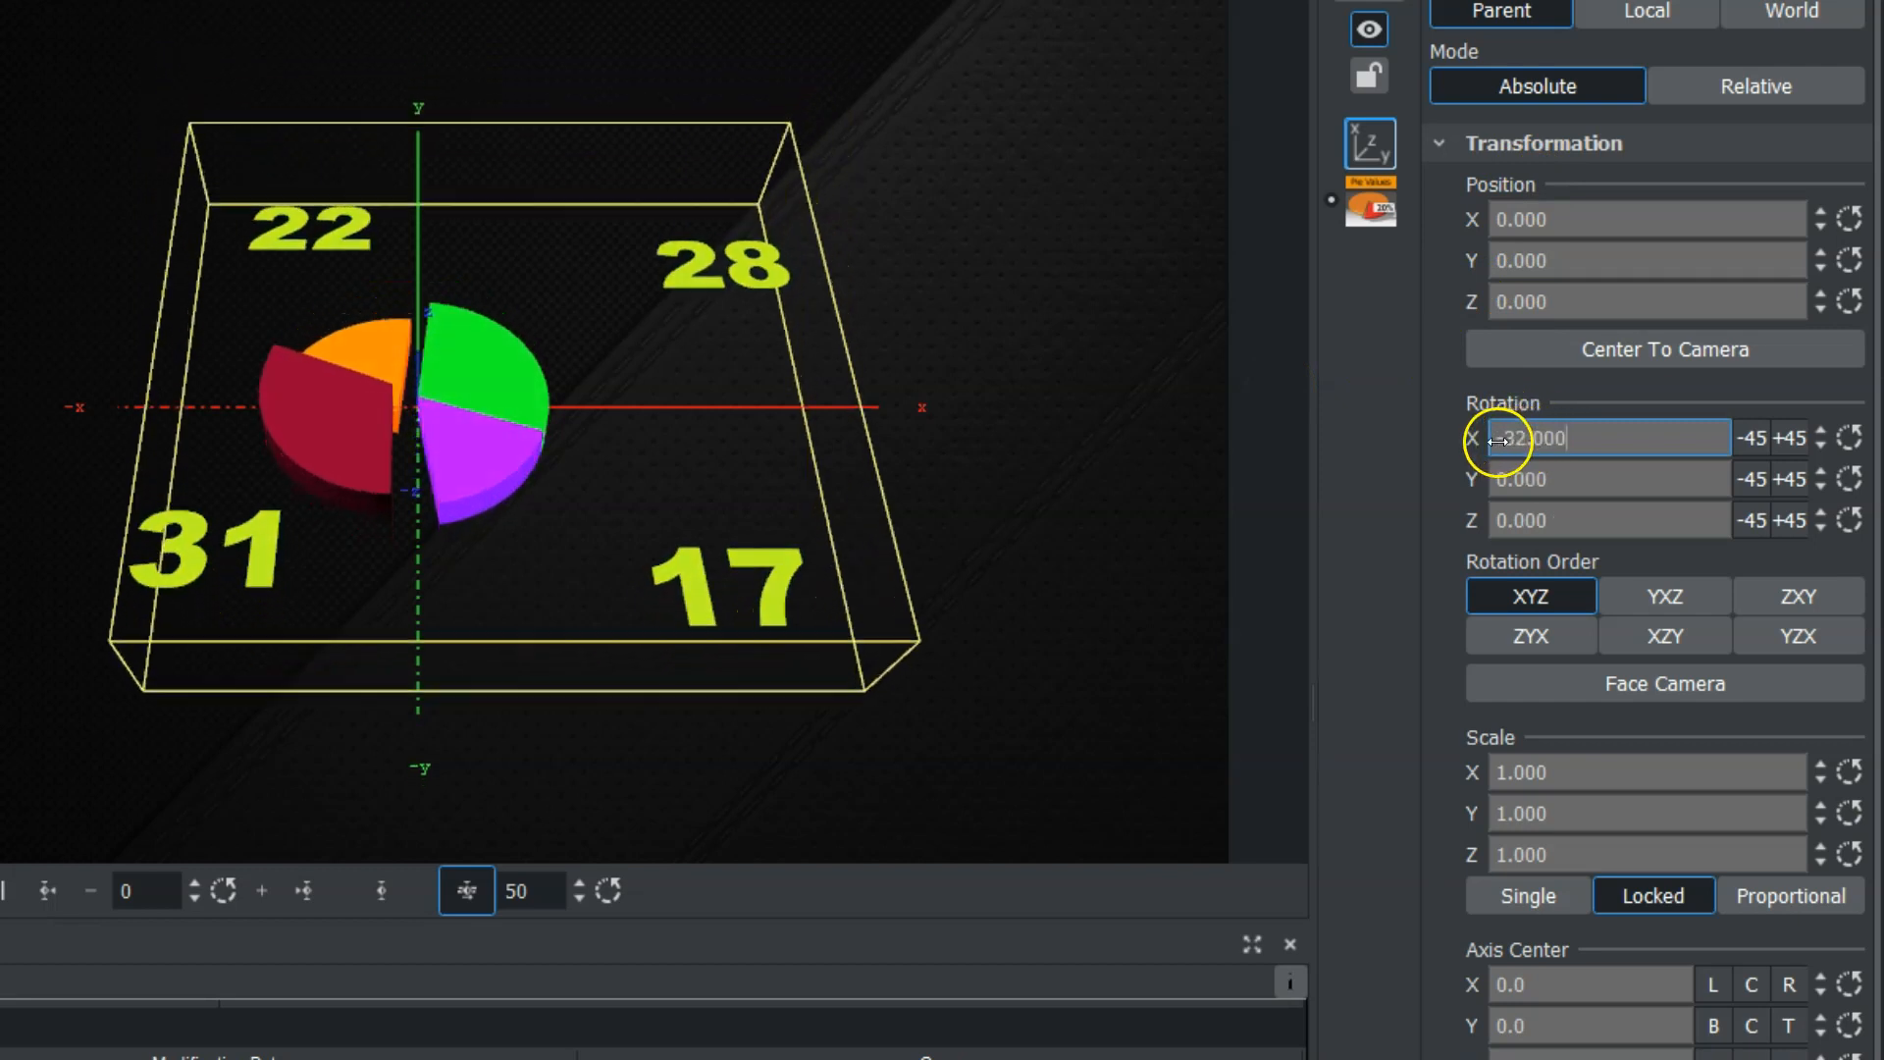
left_click(561, 412)
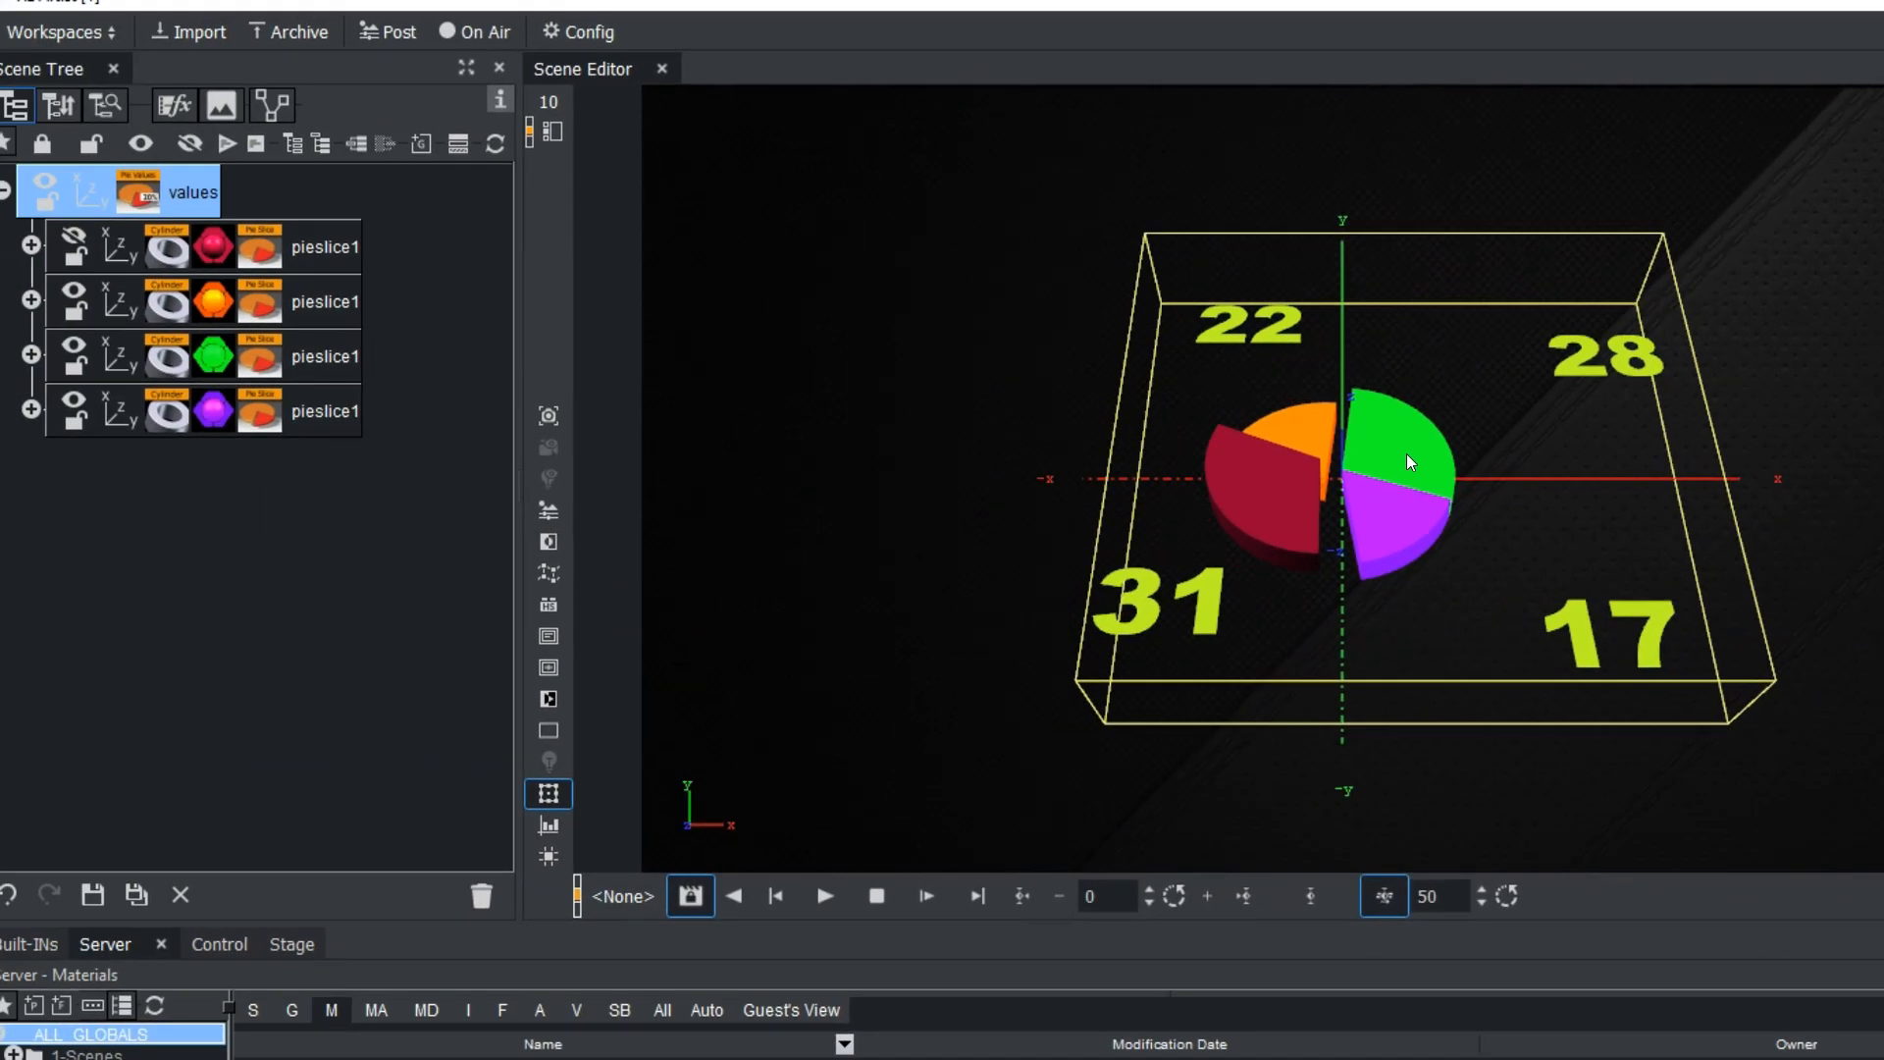
Examine the text label nested under the first pie slice in the scene tree.
left_click(30, 244)
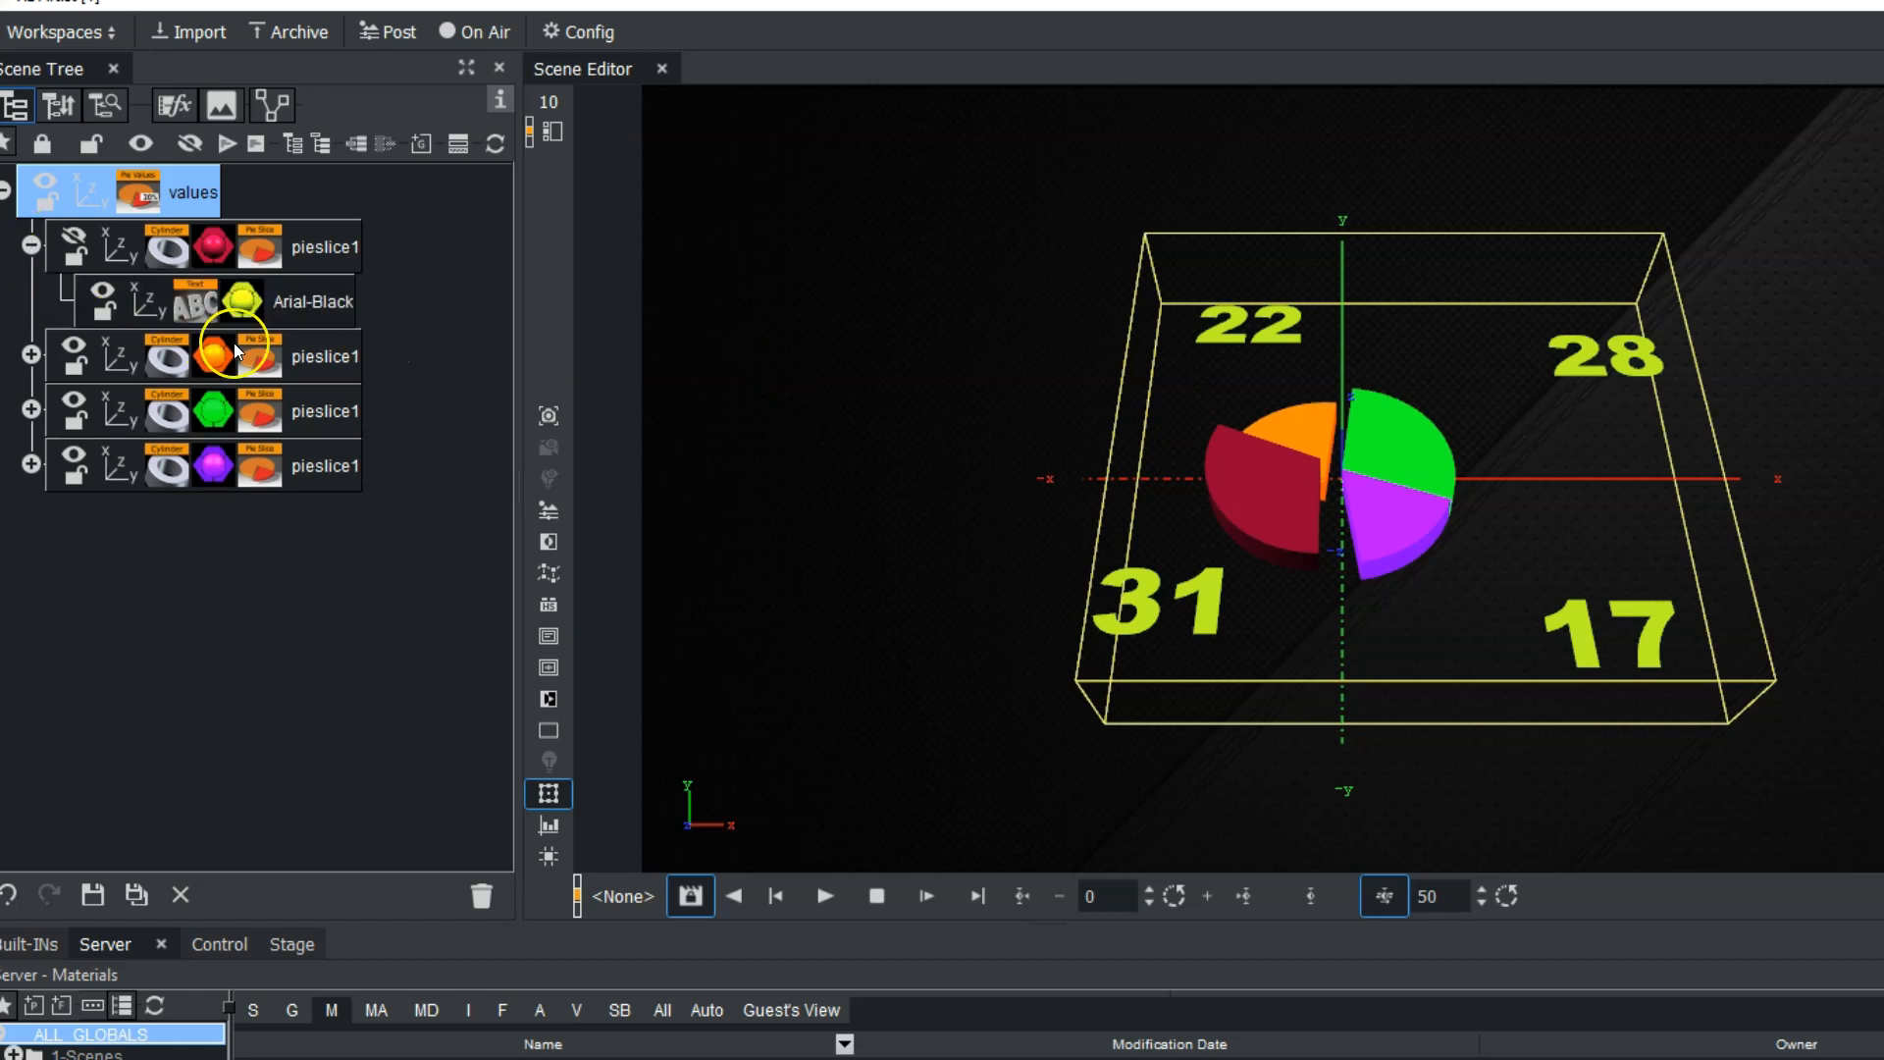
left_click(192, 308)
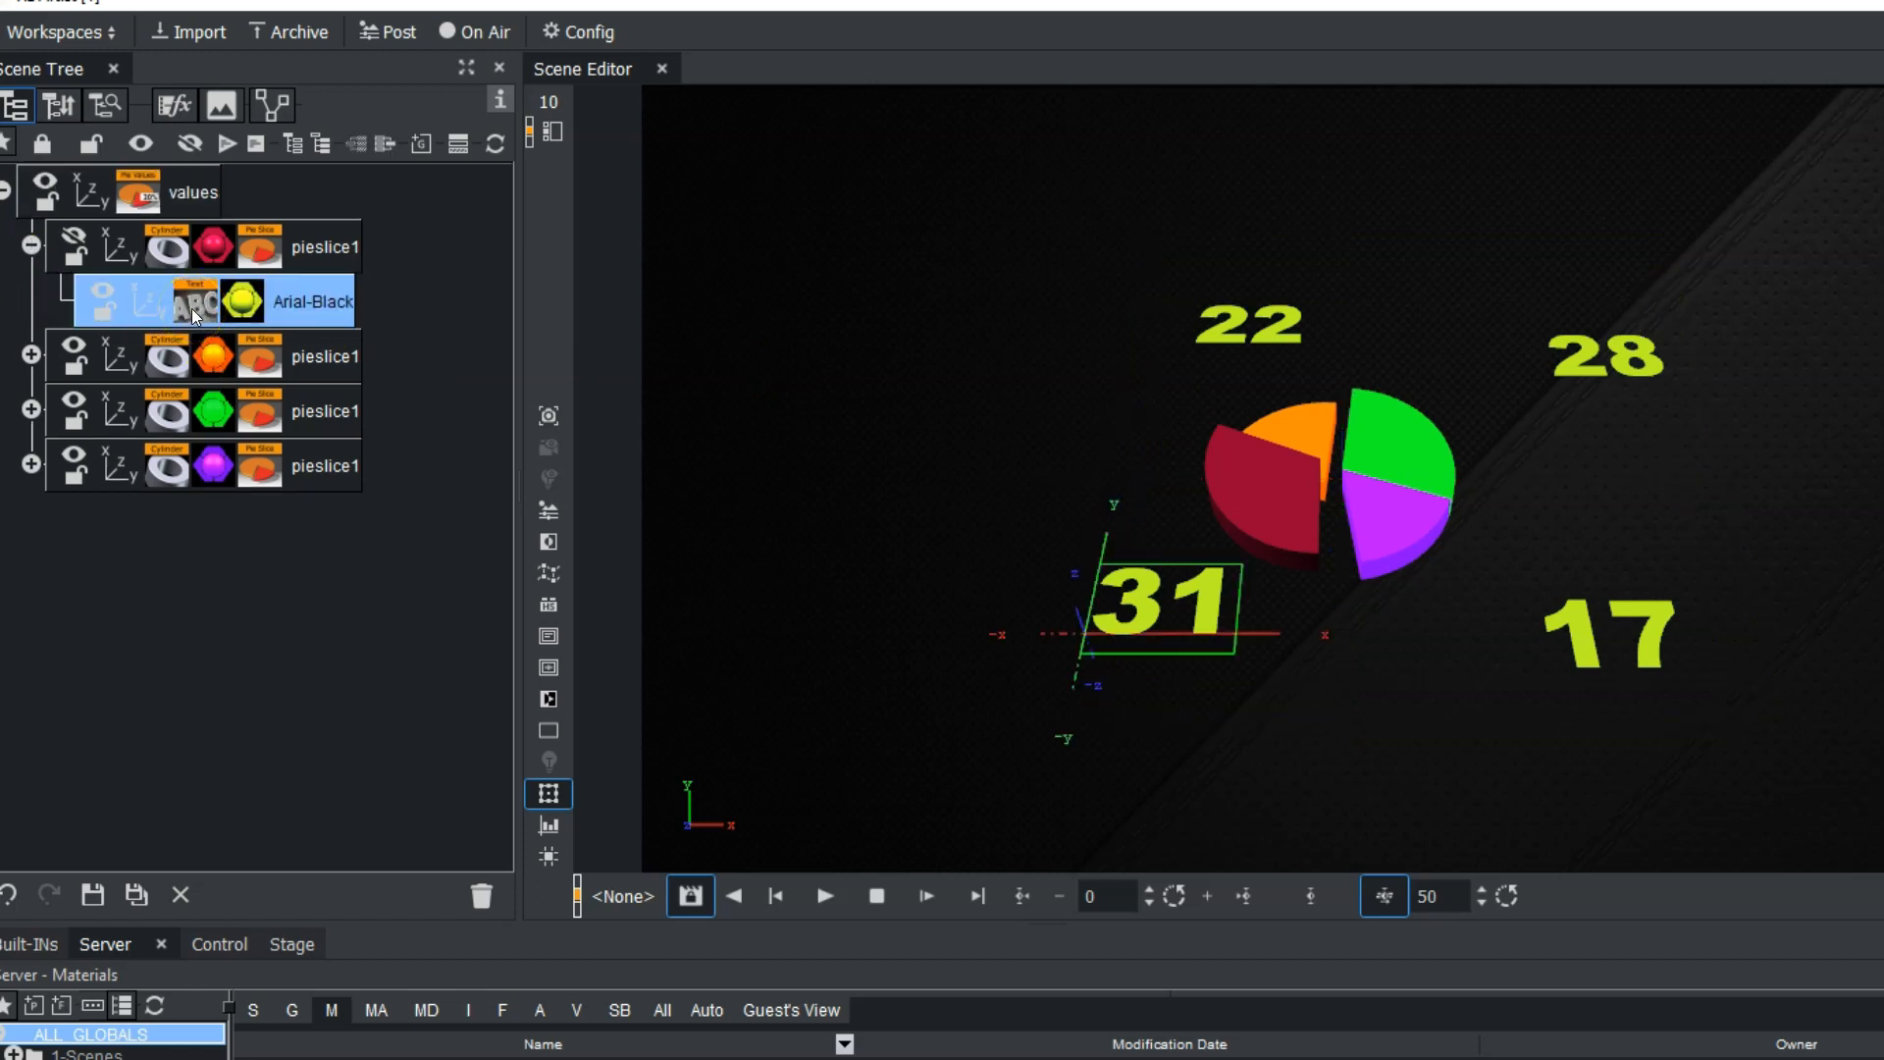
left_click(189, 303)
left_click(30, 244)
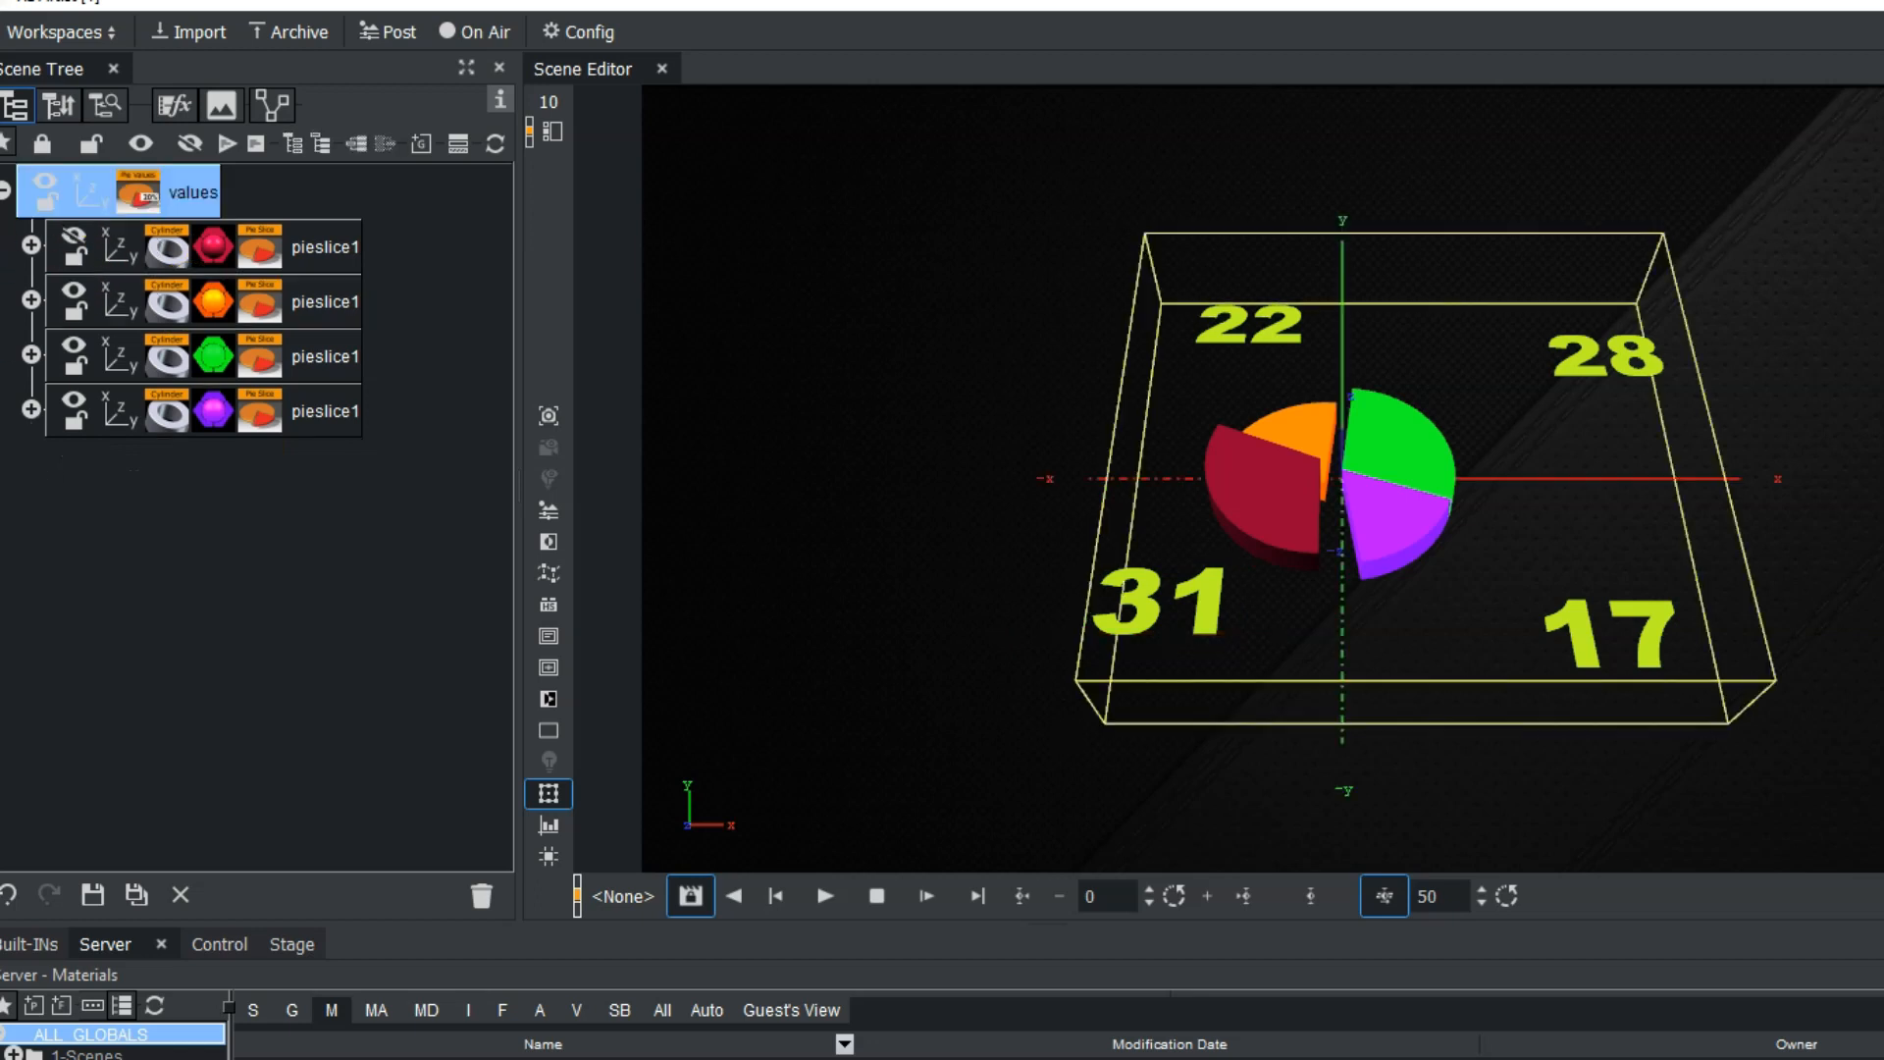